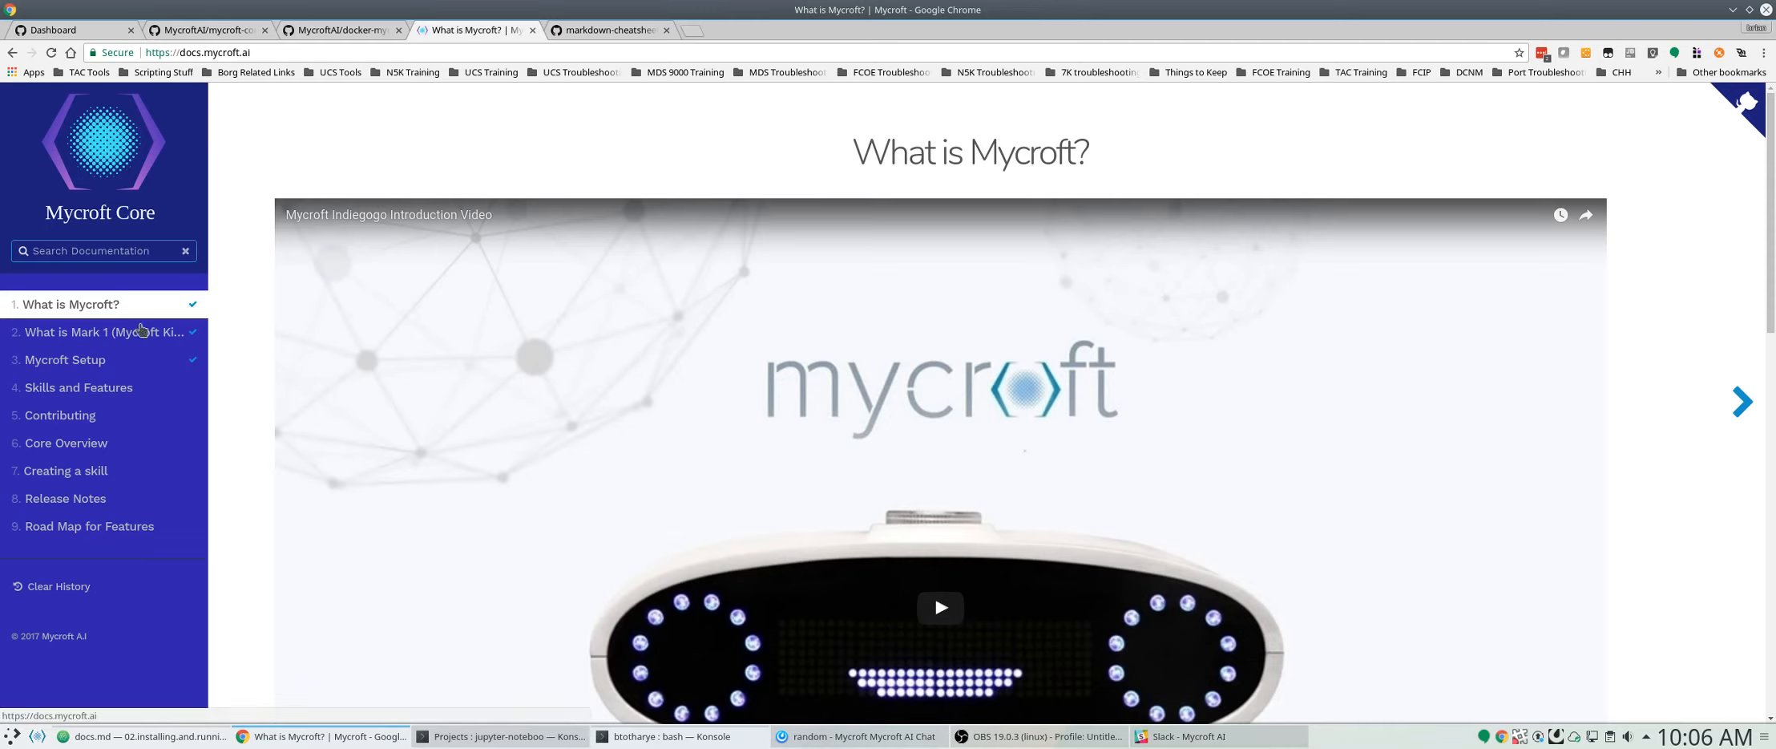
- Browse the What is Mark 1 section of the Mycroft docs, including its Setup Passwordless SSH access and Using Mark 1 pages
{"action": "left_click", "coordinate": [110, 334]}
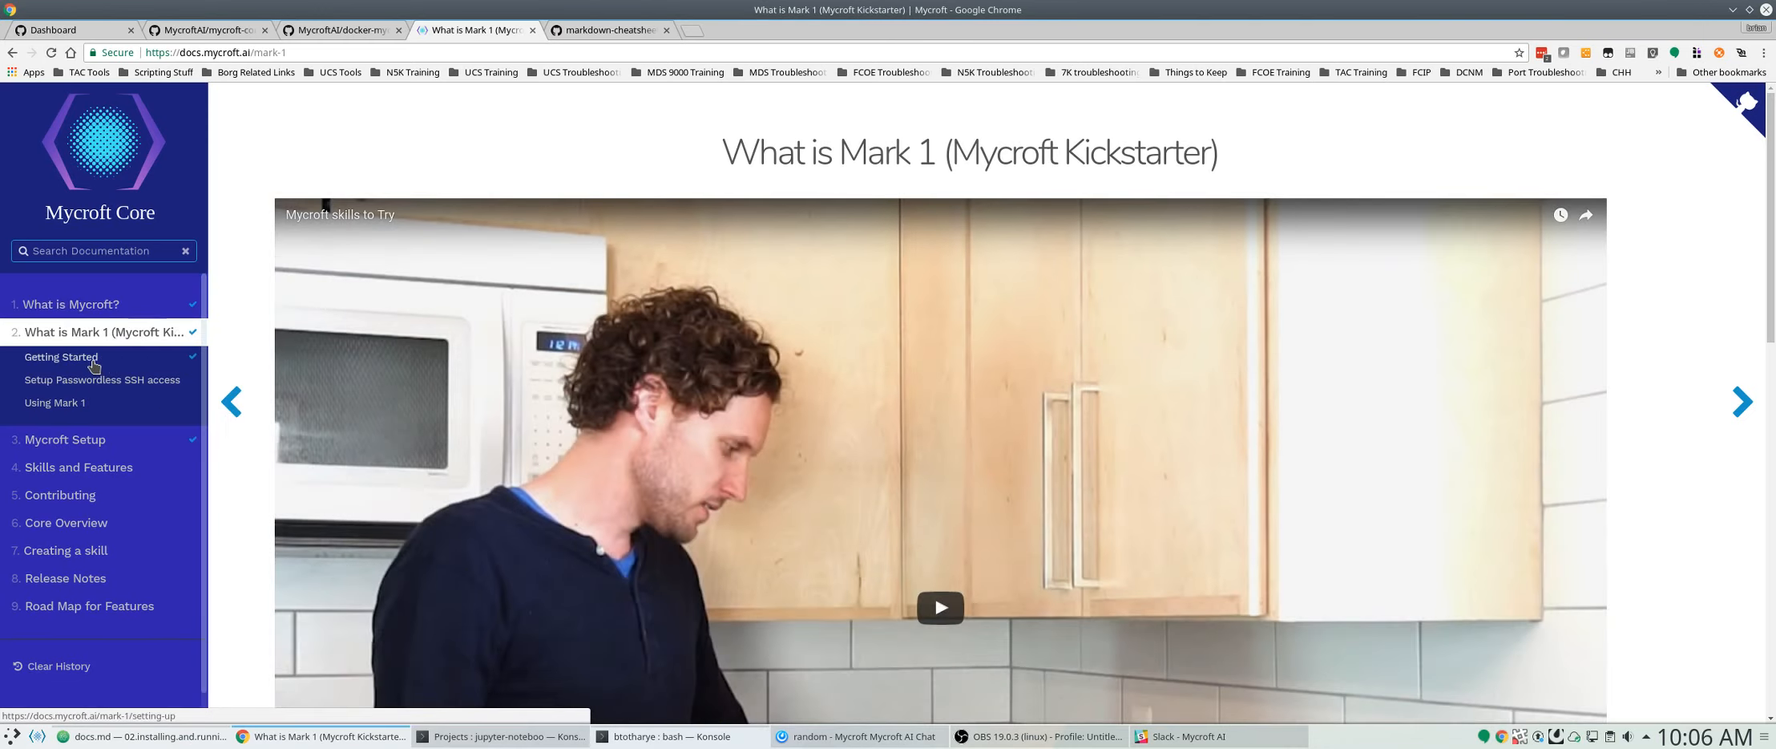
{"action": "left_click", "coordinate": [96, 382]}
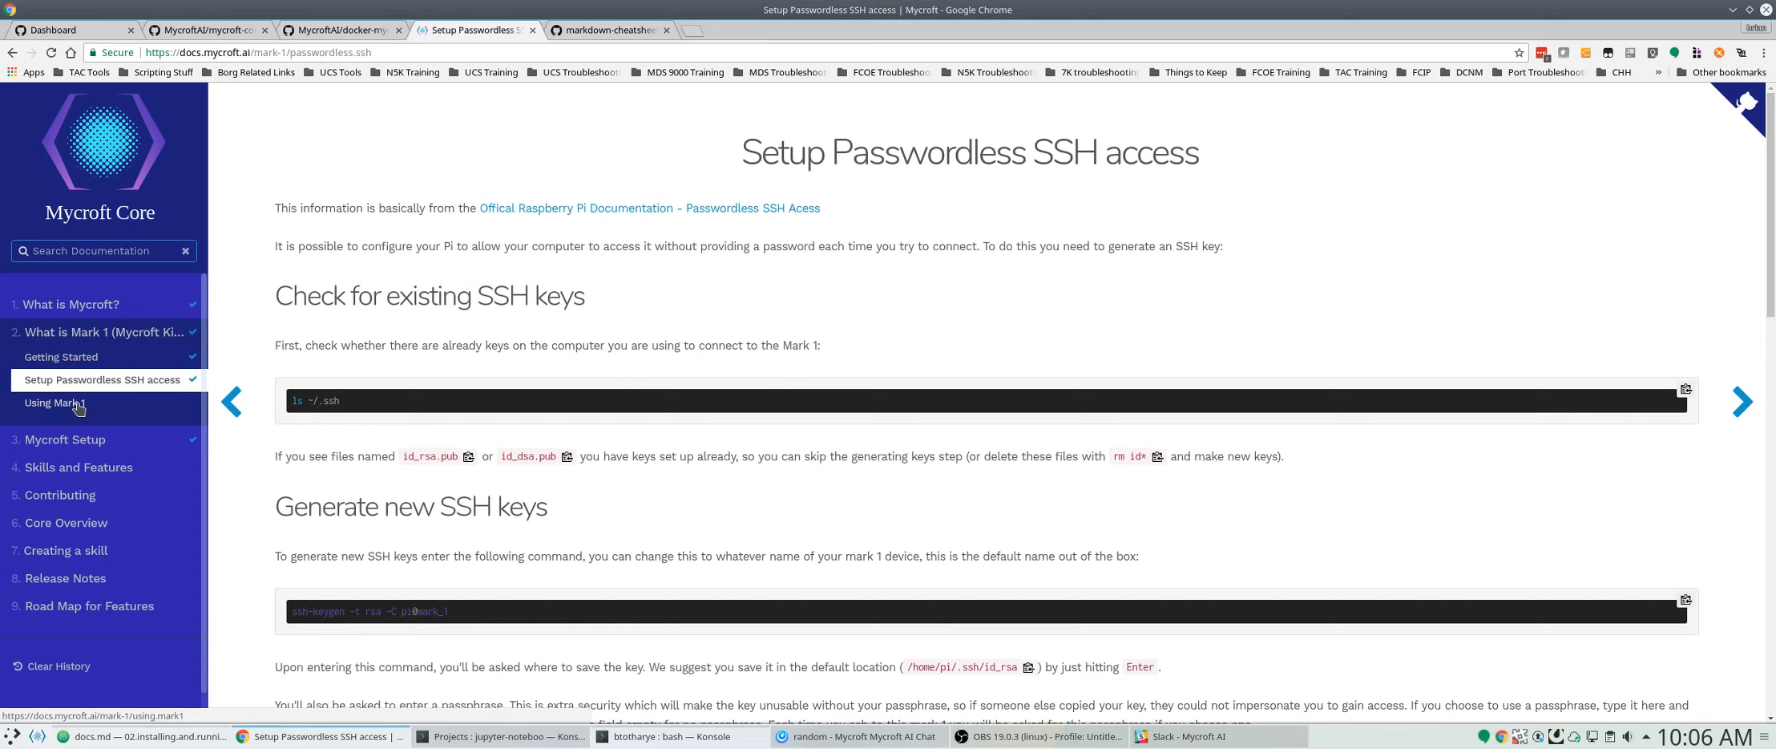
{"action": "left_click", "coordinate": [77, 404]}
{"action": "left_click", "coordinate": [95, 381]}
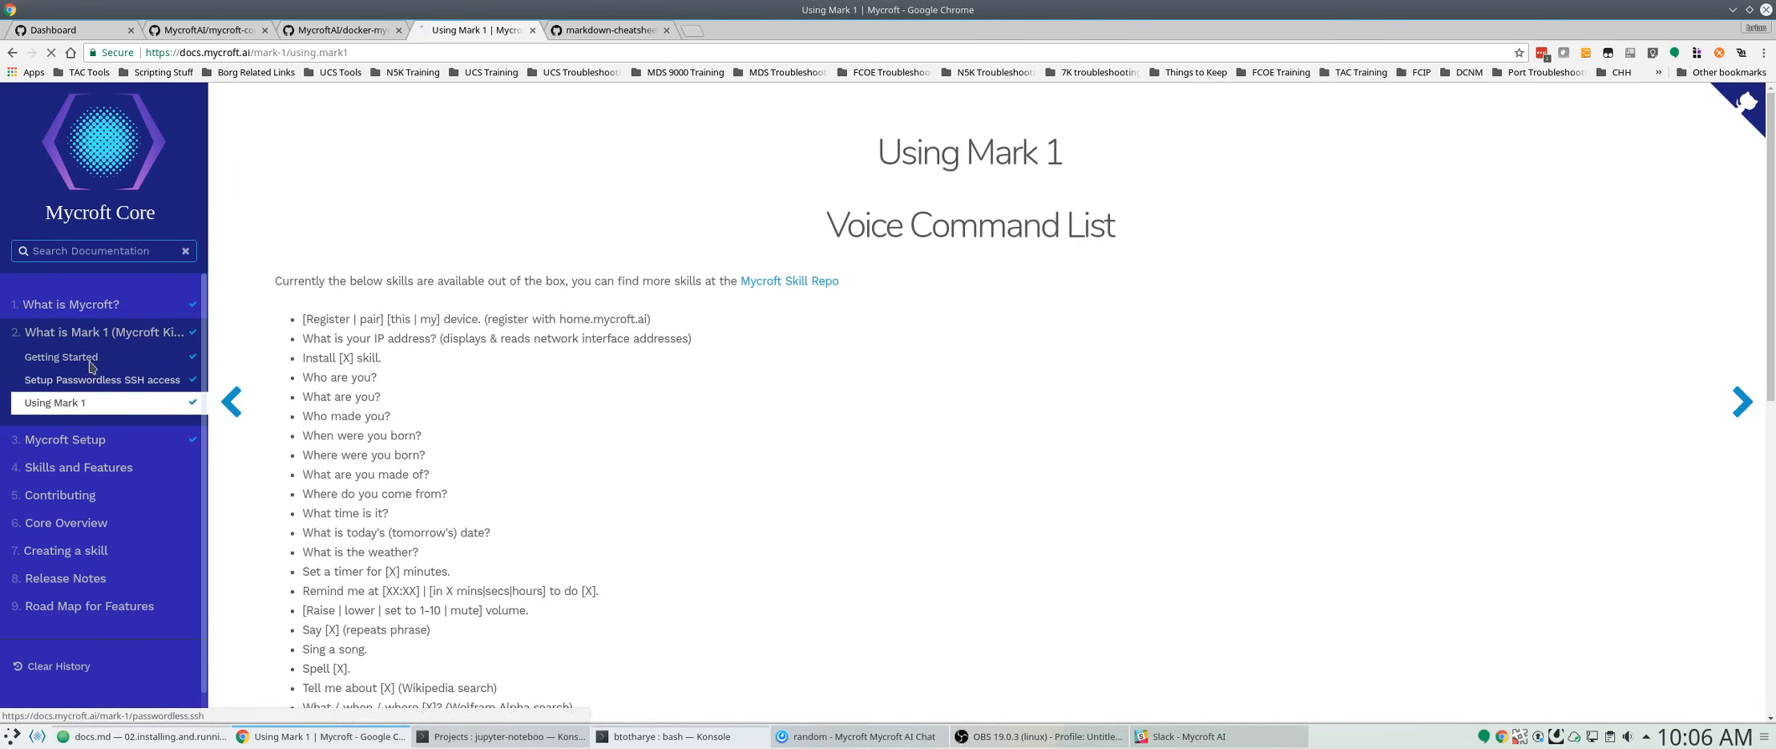
{"action": "left_click", "coordinate": [90, 358]}
{"action": "left_click", "coordinate": [97, 340]}
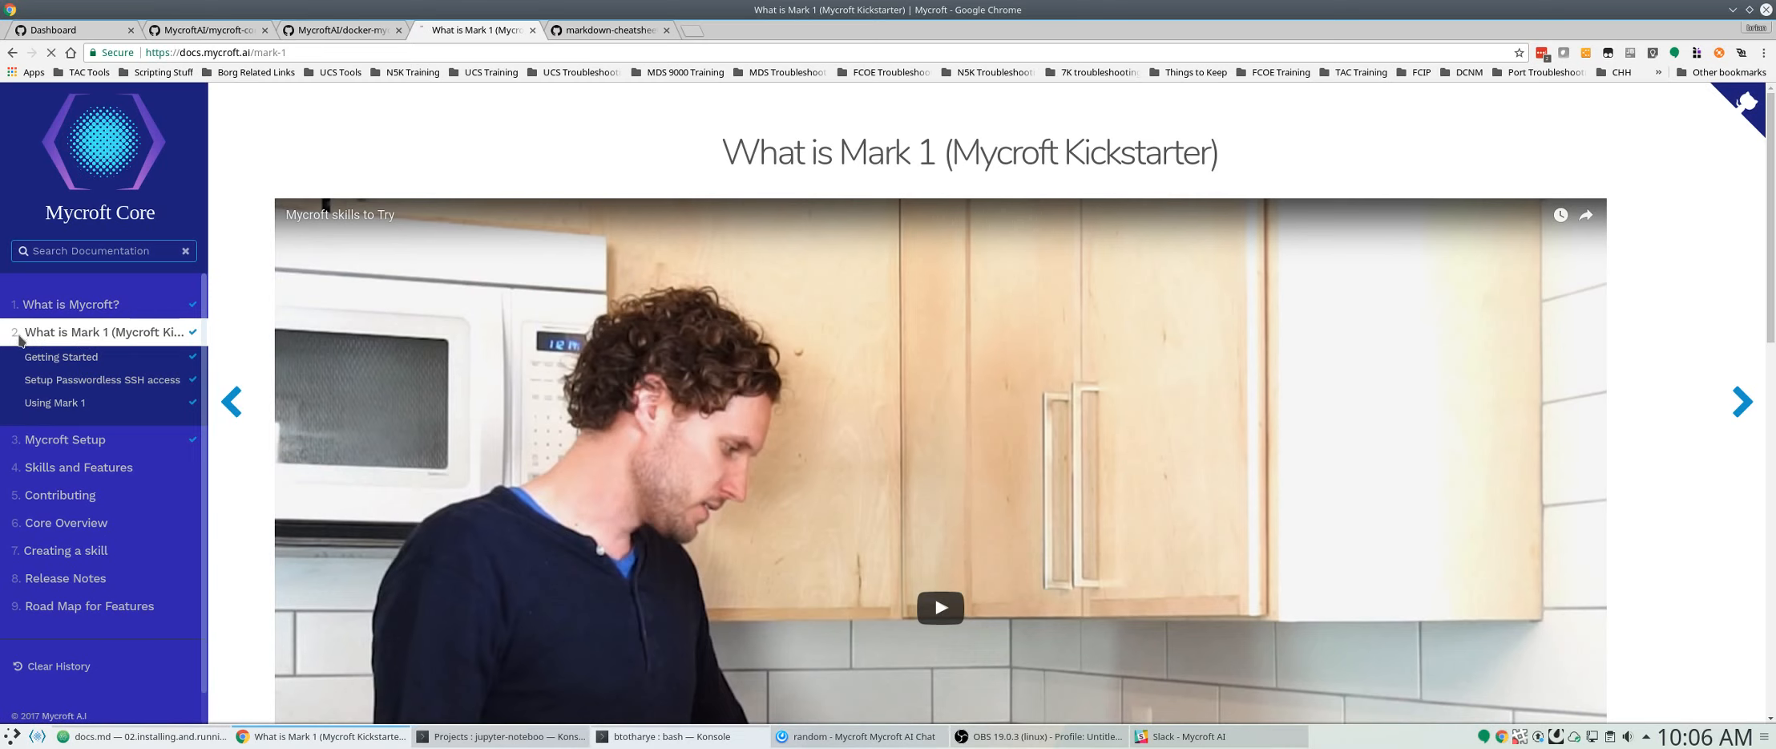
- Expand the Mycroft Setup section of the docs and view its Docker Install page
{"action": "left_click", "coordinate": [38, 434]}
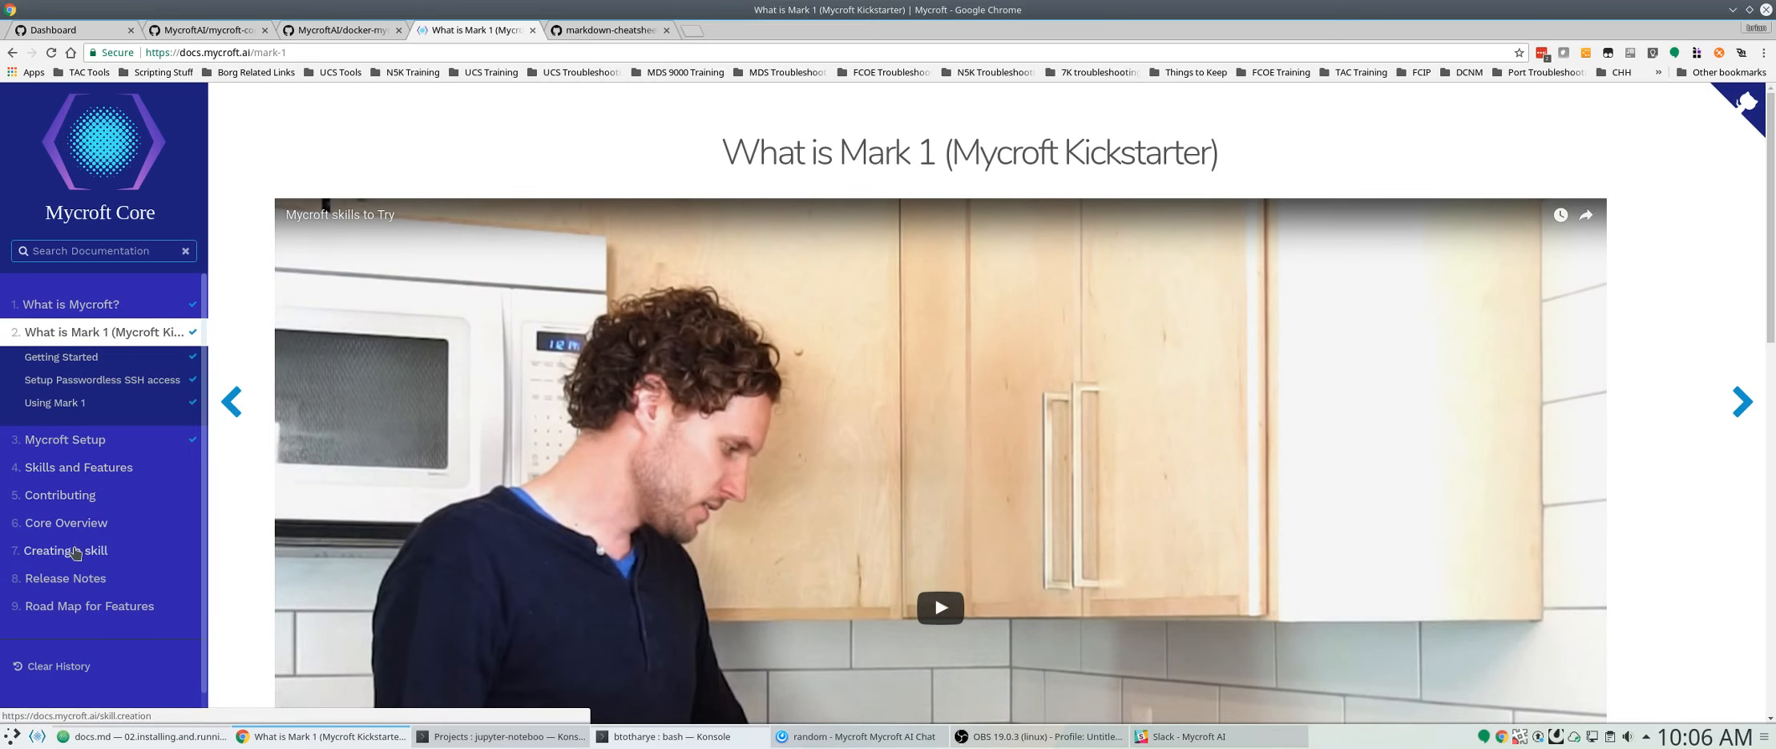
{"action": "left_click", "coordinate": [80, 440]}
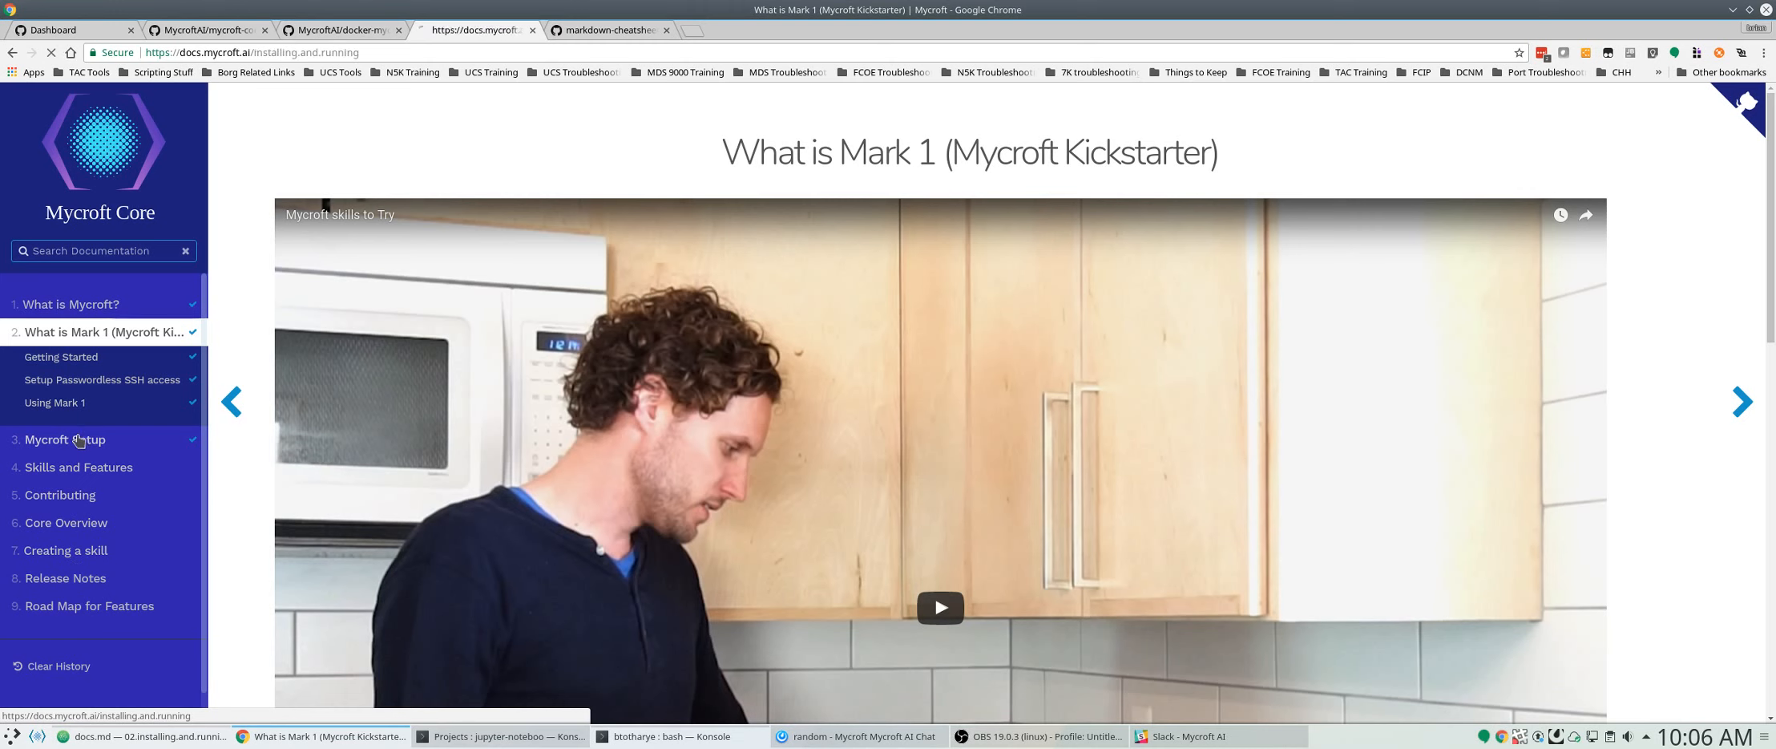
{"action": "left_click", "coordinate": [56, 501]}
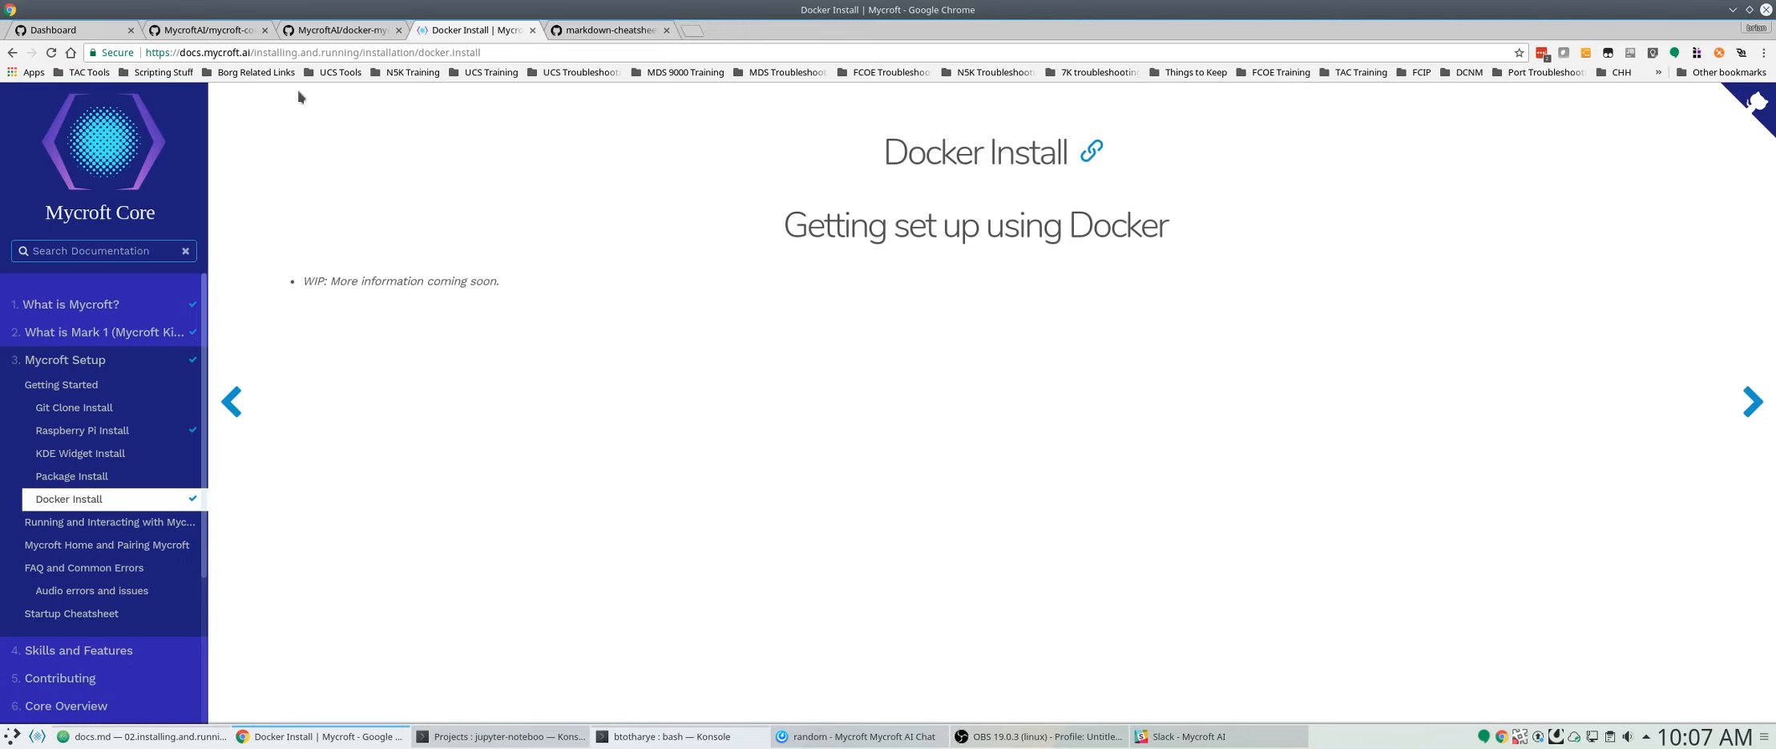
- View the MycroftAI/mycroft-core-documentation repository on GitHub alongside the Docker Install docs page
{"action": "left_click", "coordinate": [215, 32]}
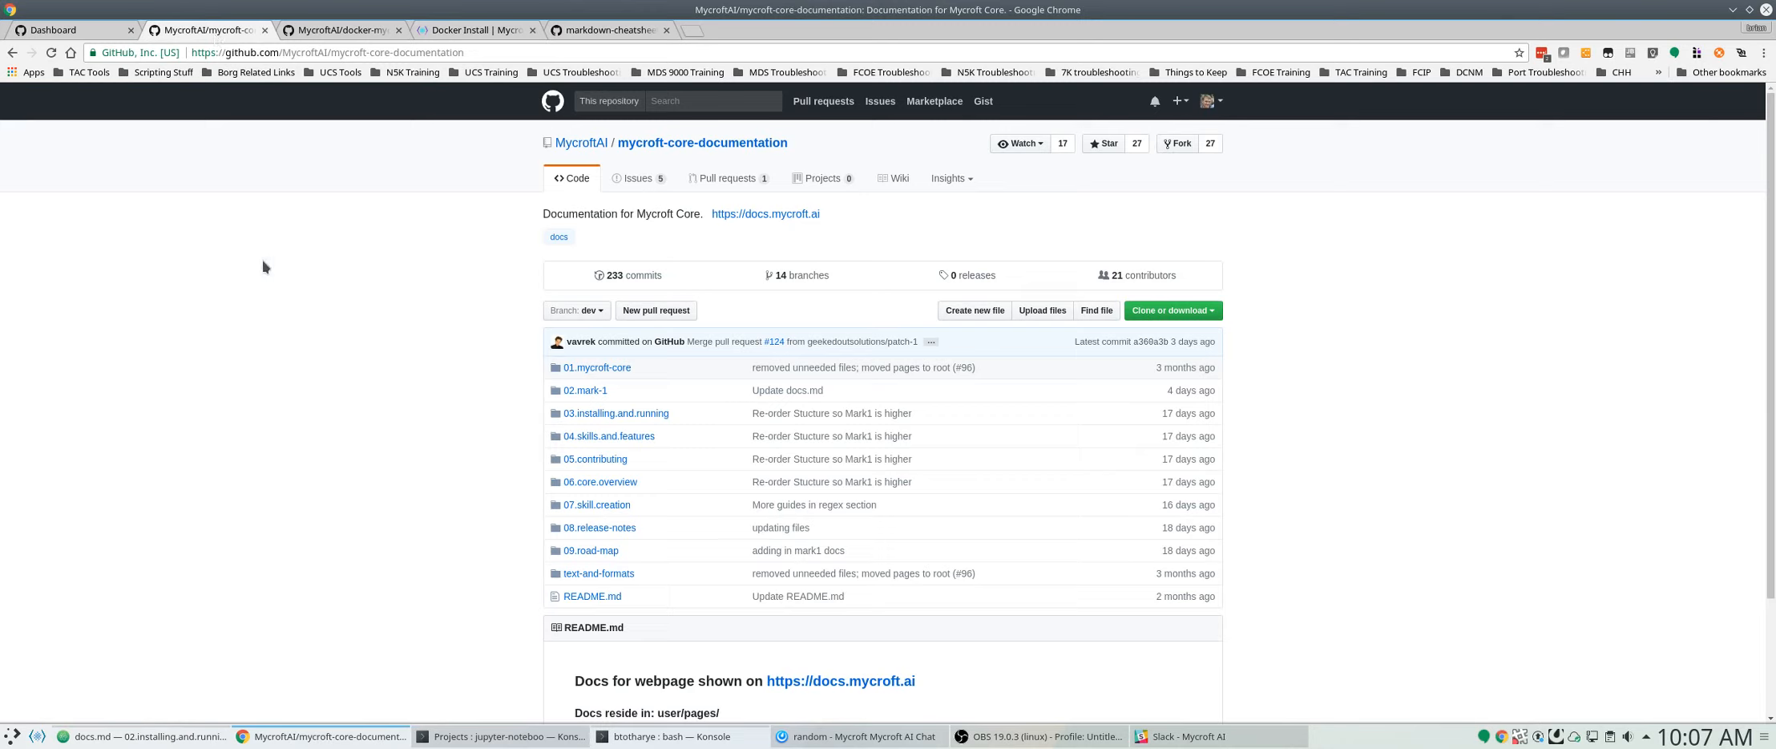
{"action": "left_click", "coordinate": [300, 54]}
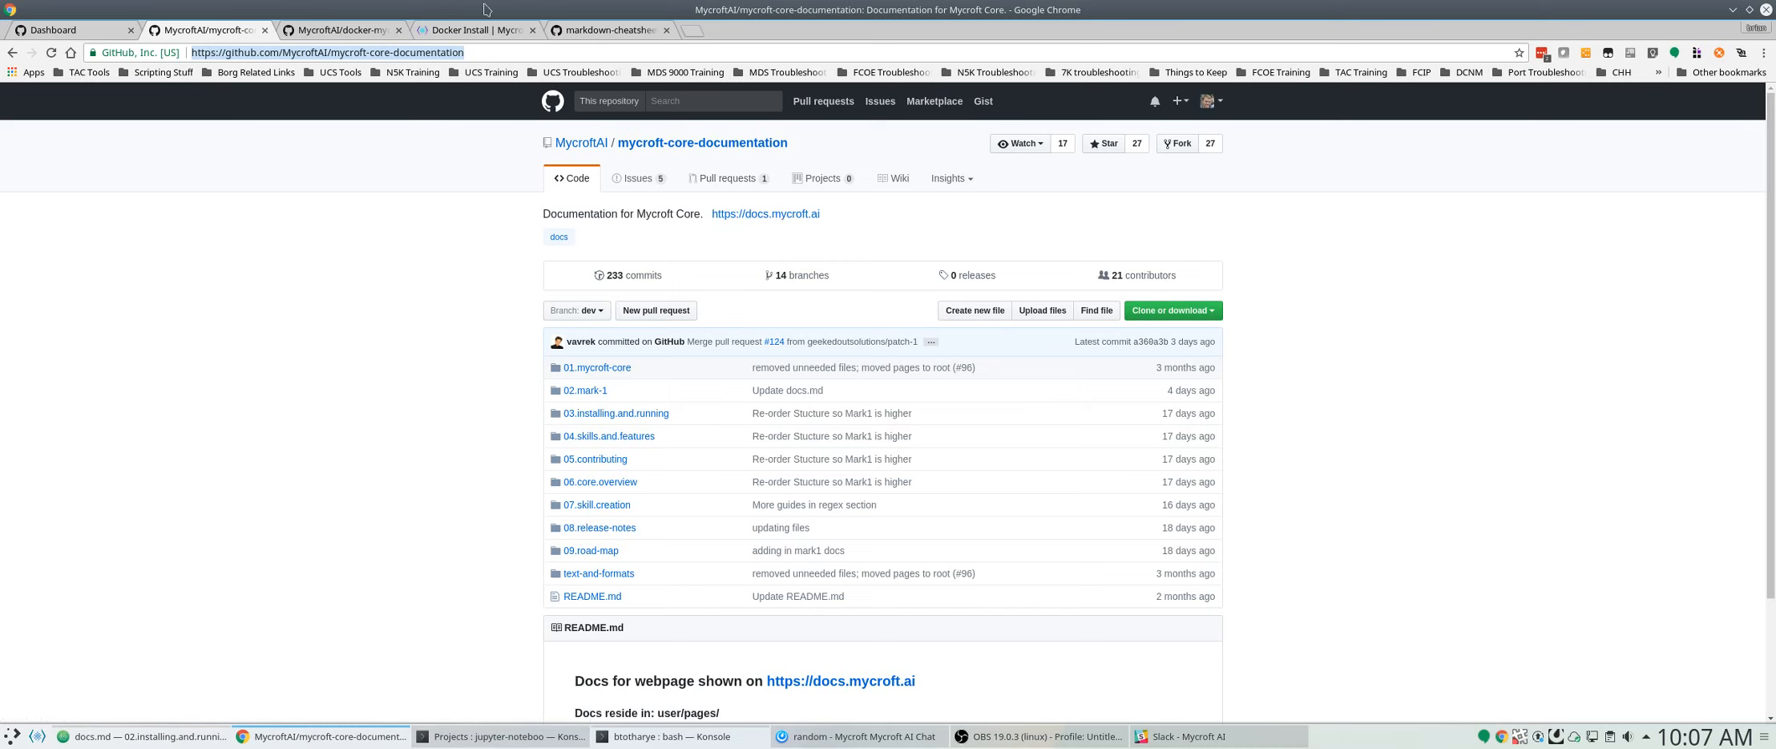
{"action": "left_click", "coordinate": [464, 30]}
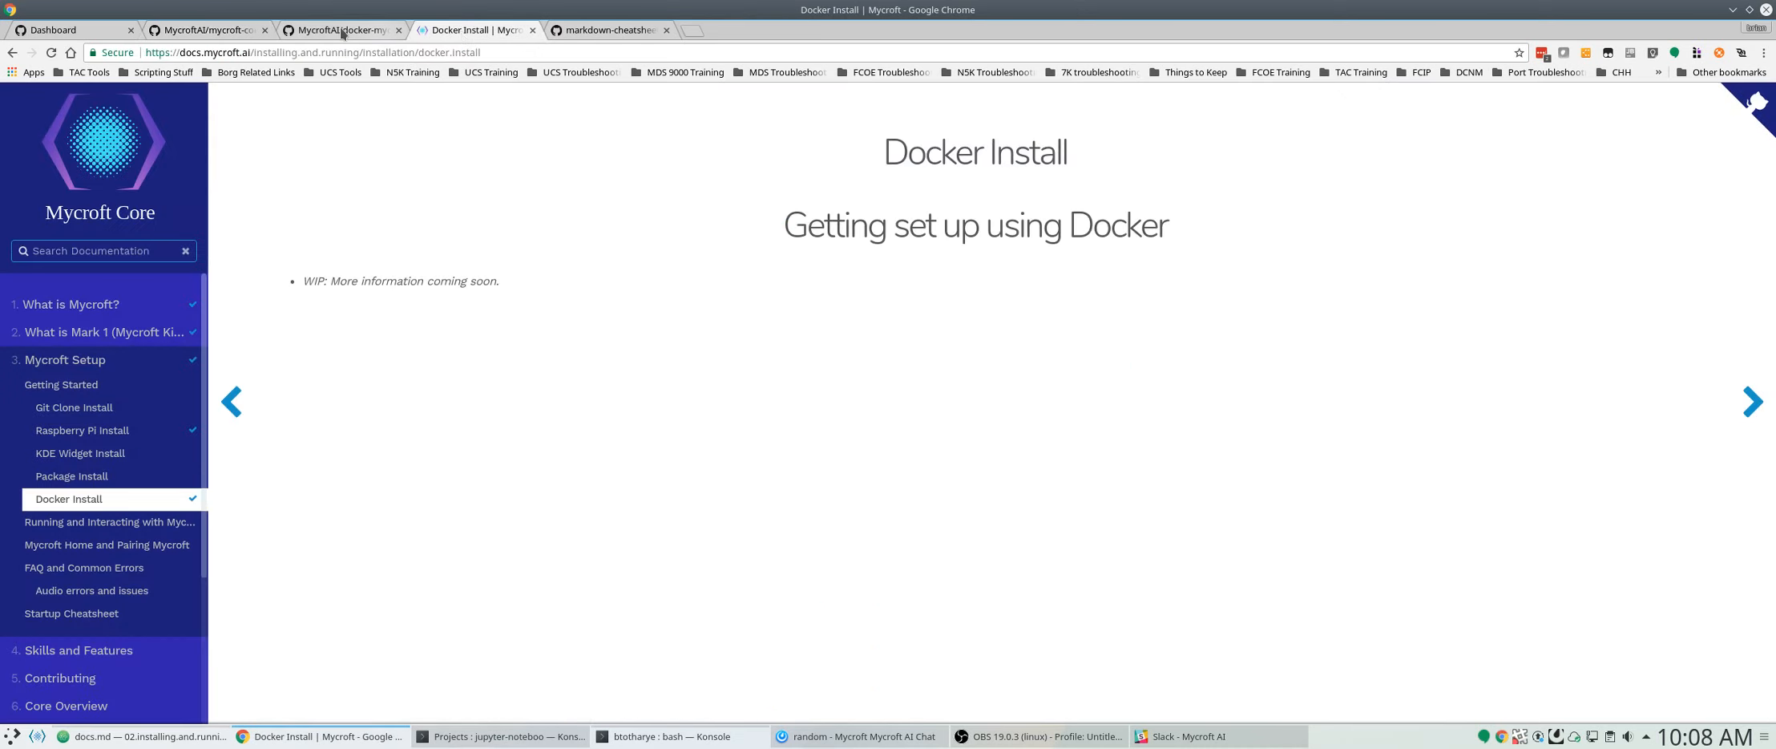
{"action": "left_click", "coordinate": [204, 30]}
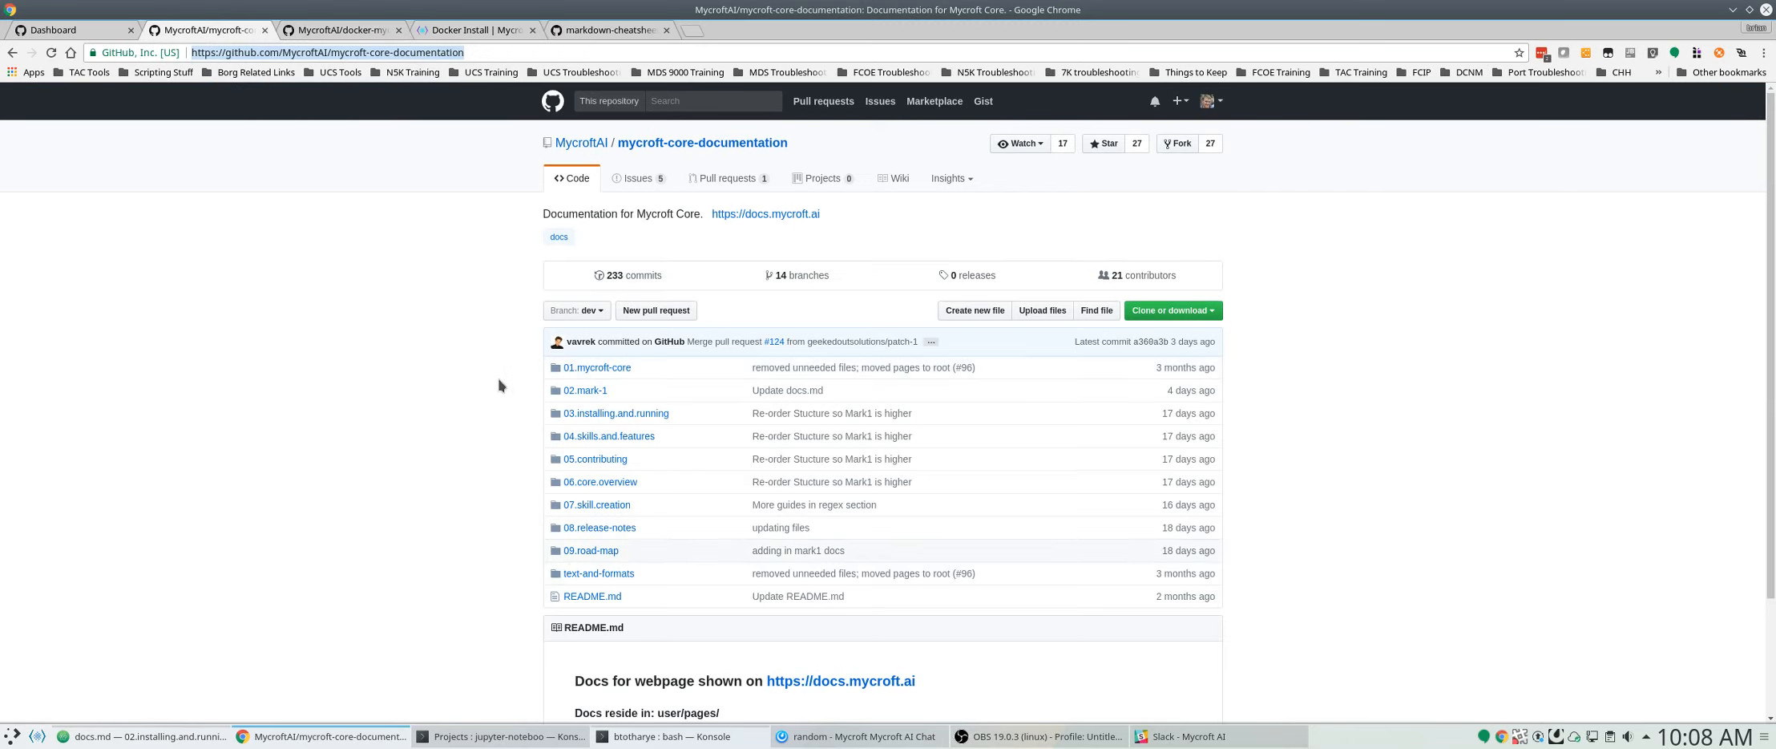
- View the docs.md file in the 03.installing.and.running/01.installation folder of the mycroft-core-documentation repository
{"action": "scroll", "coordinate": [454, 382], "scroll_direction": "down", "scroll_amount": 1}
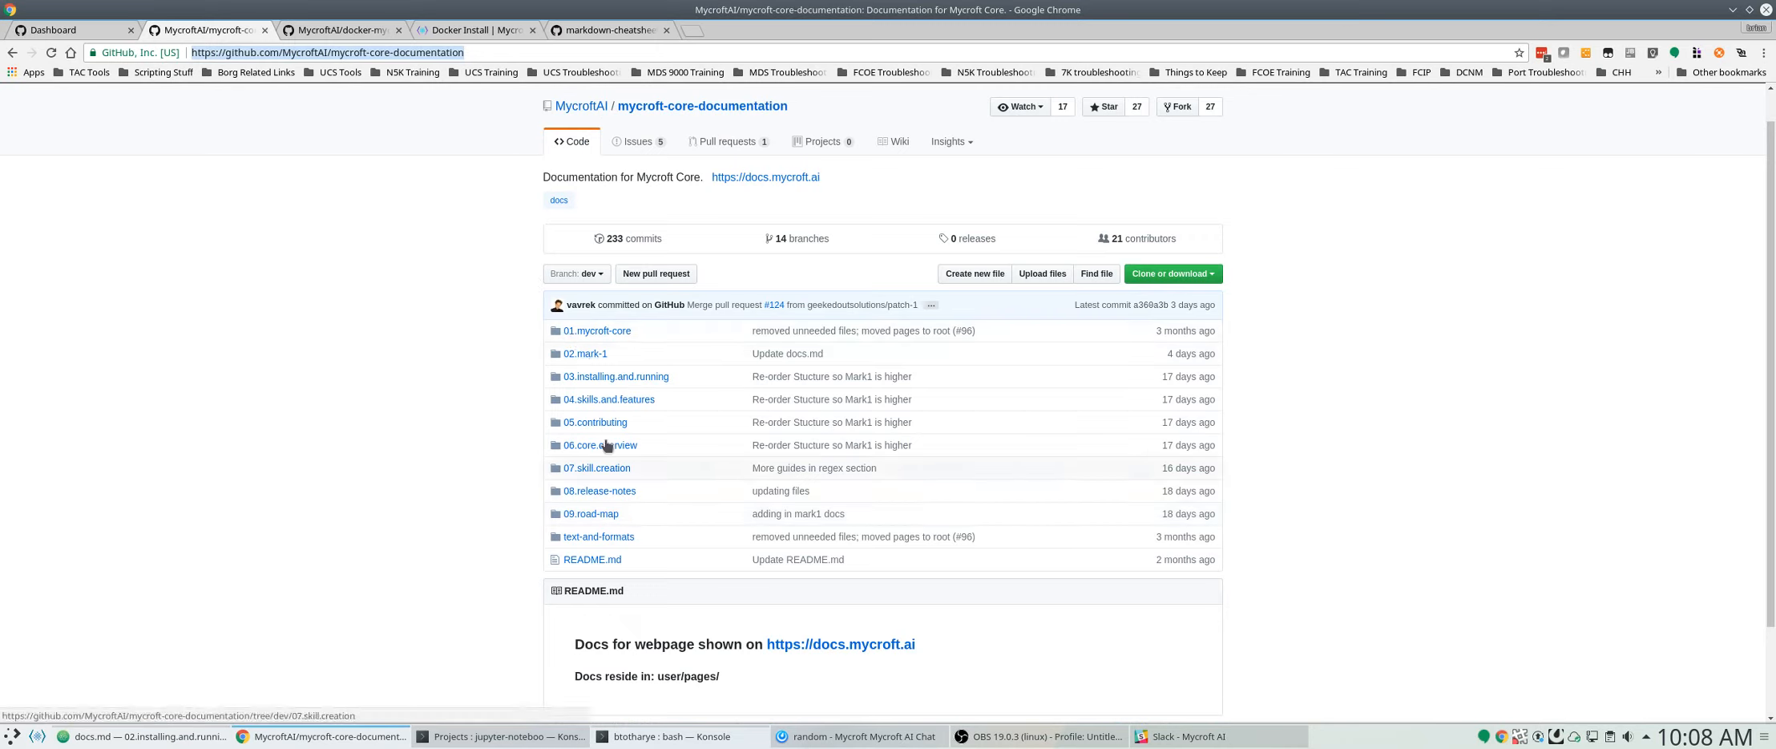
{"action": "left_click", "coordinate": [638, 379]}
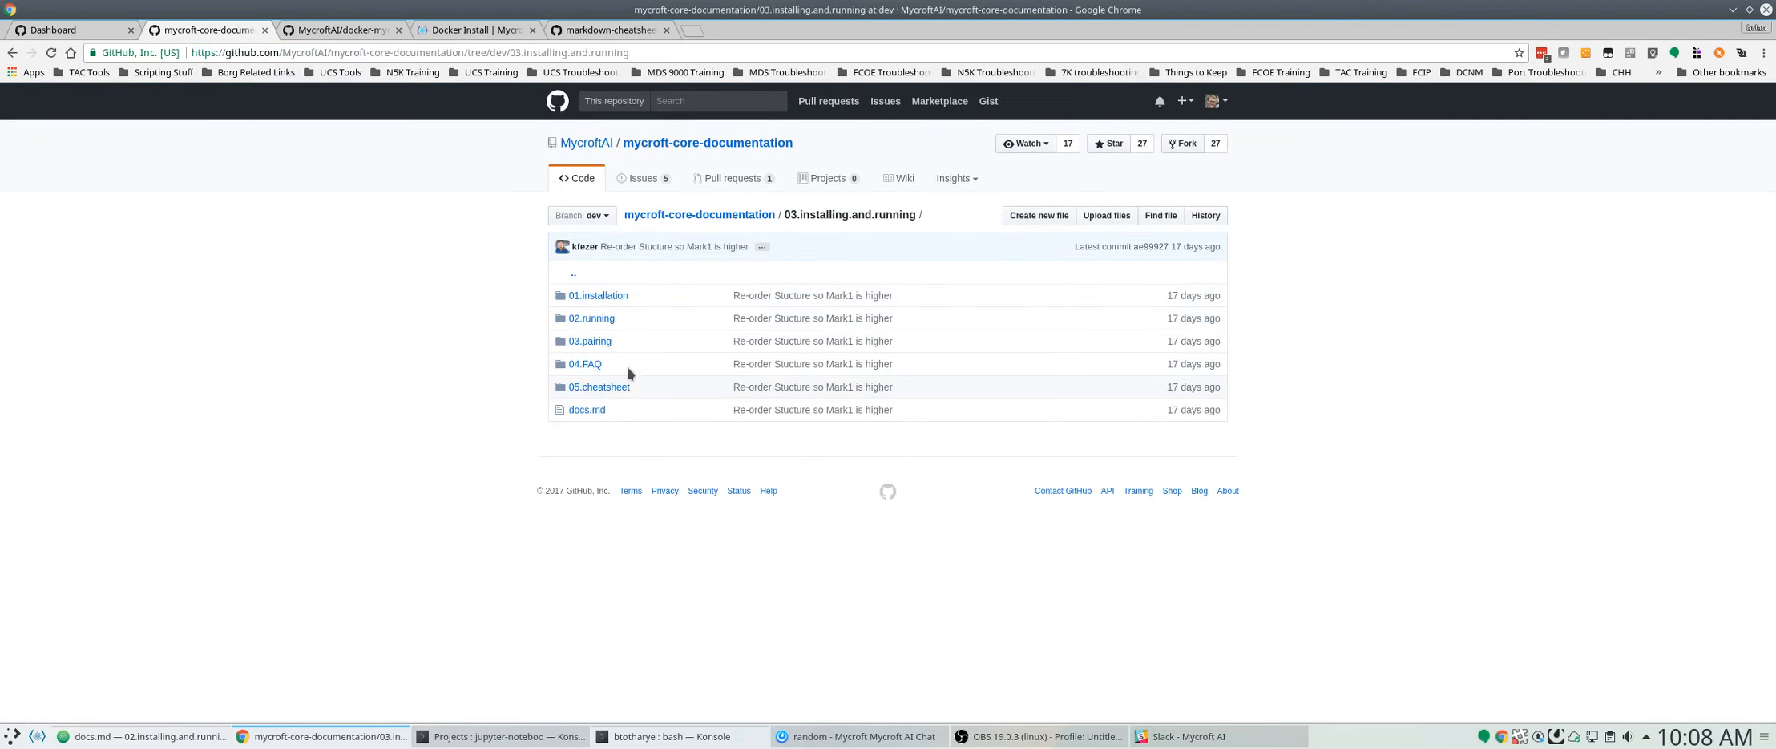
{"action": "left_click", "coordinate": [602, 295]}
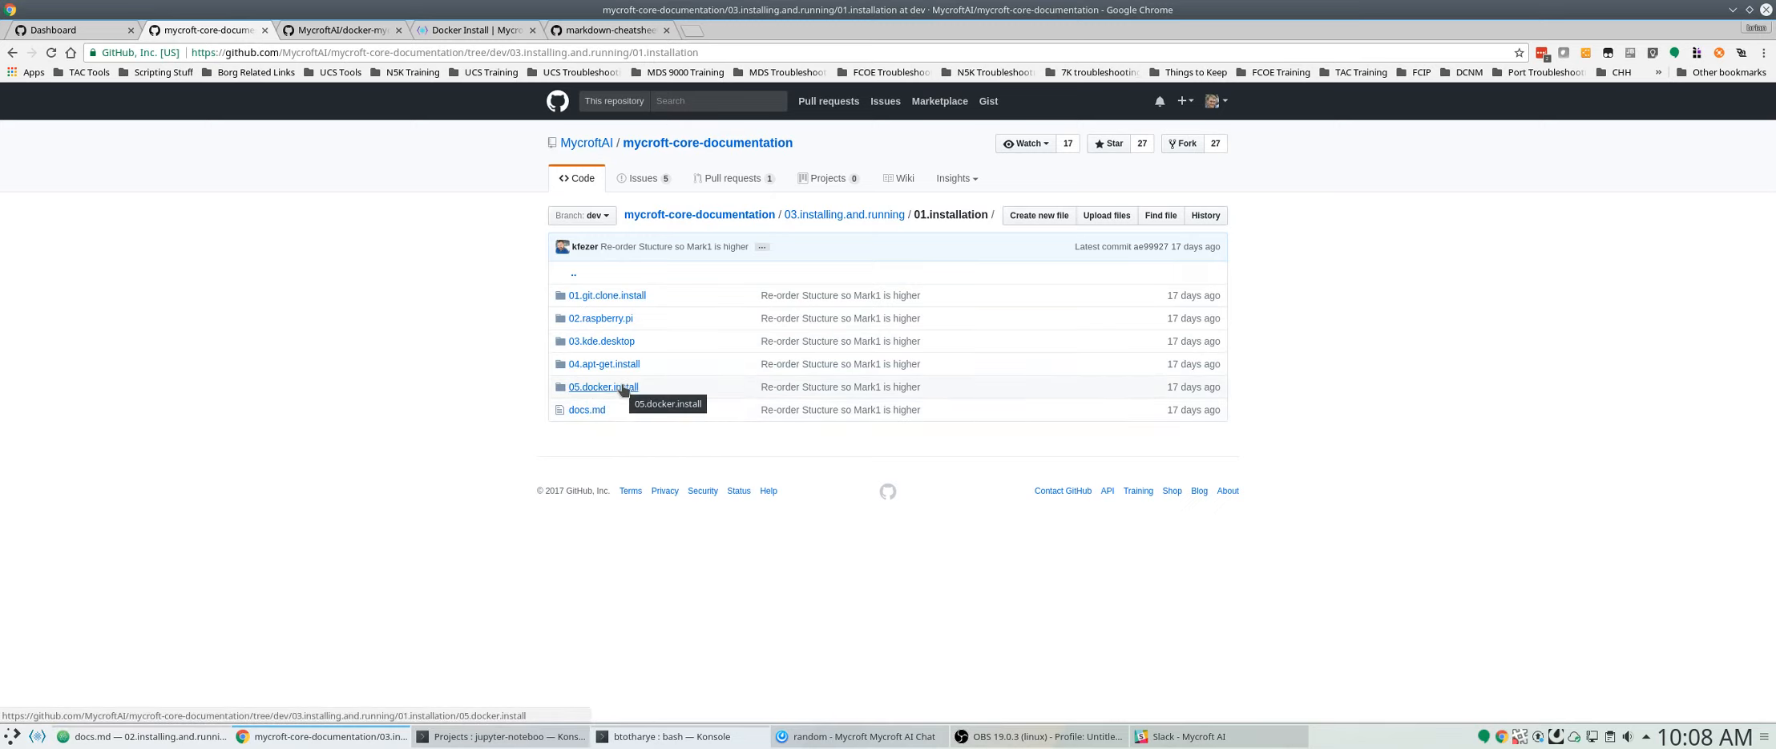
{"action": "left_click", "coordinate": [587, 409]}
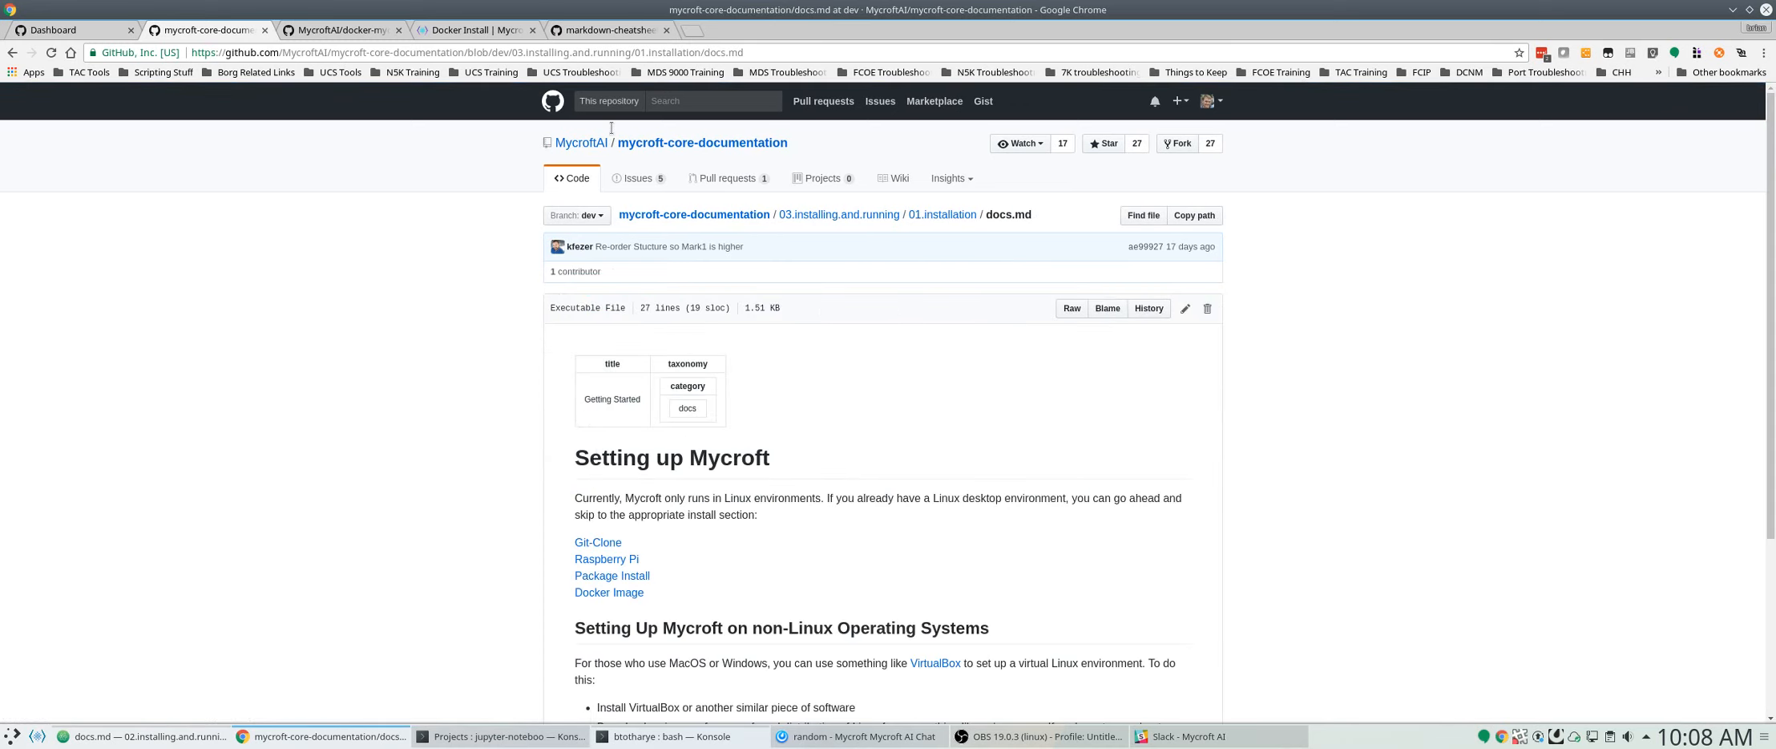
- View the Mycroft Setup introduction and its Getting Started page on the docs site
{"action": "left_click", "coordinate": [433, 30]}
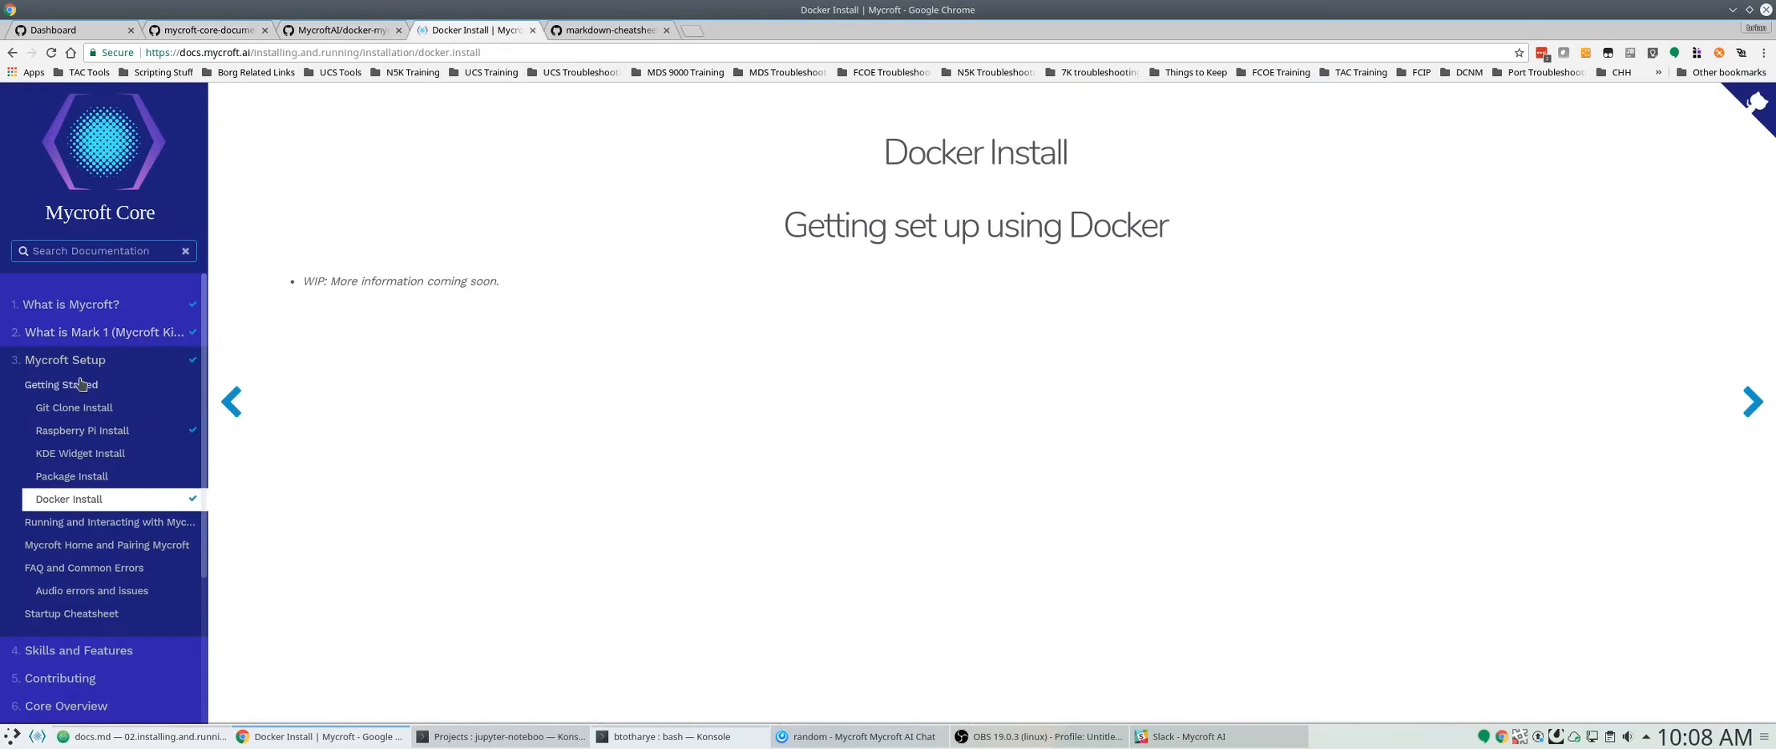
{"action": "left_click", "coordinate": [77, 367]}
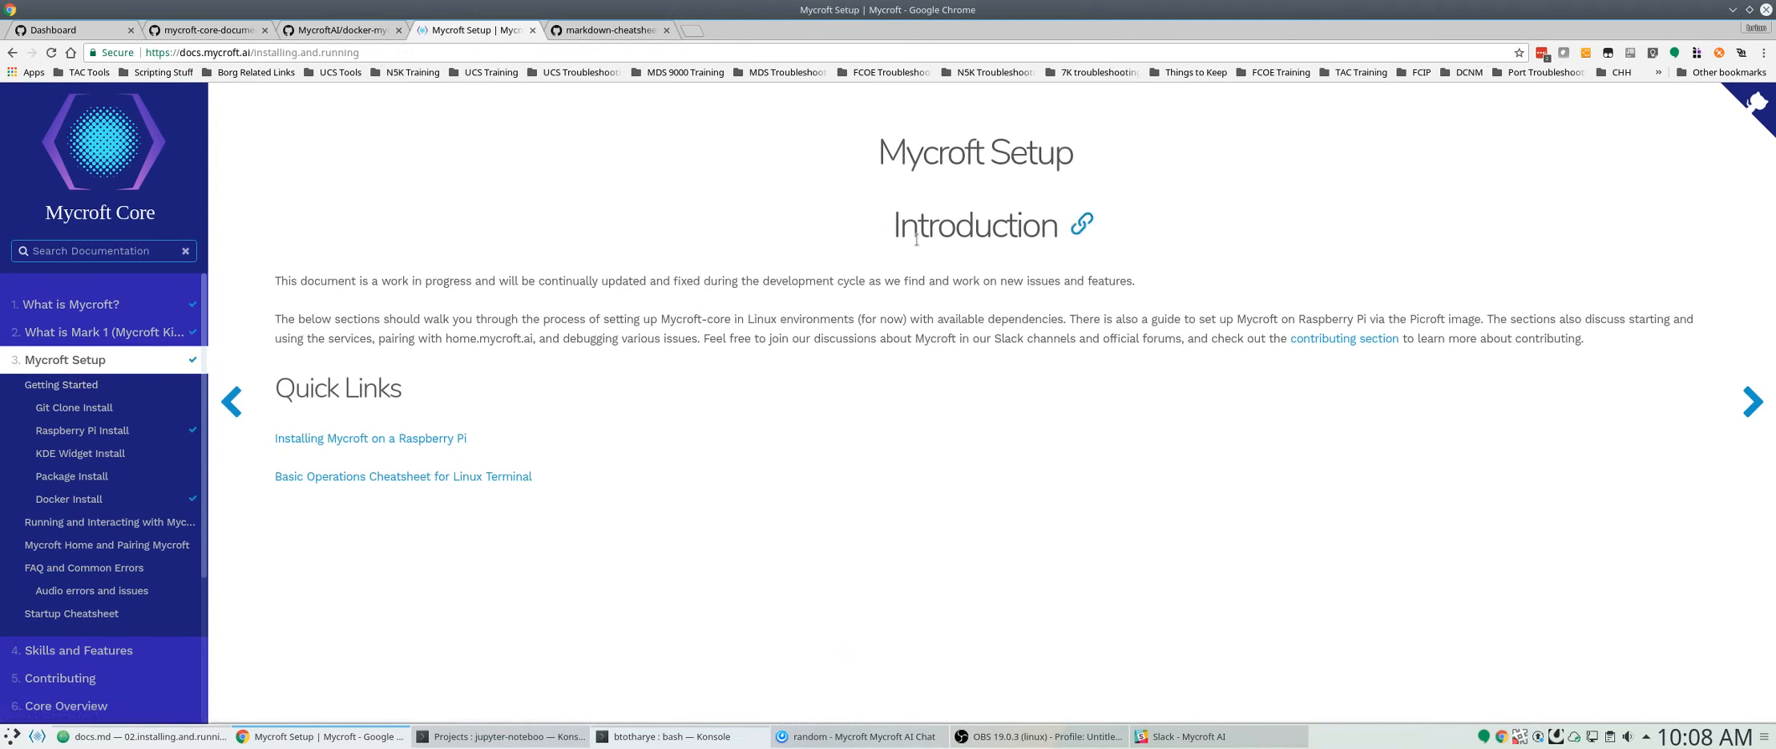
{"action": "left_click", "coordinate": [65, 388]}
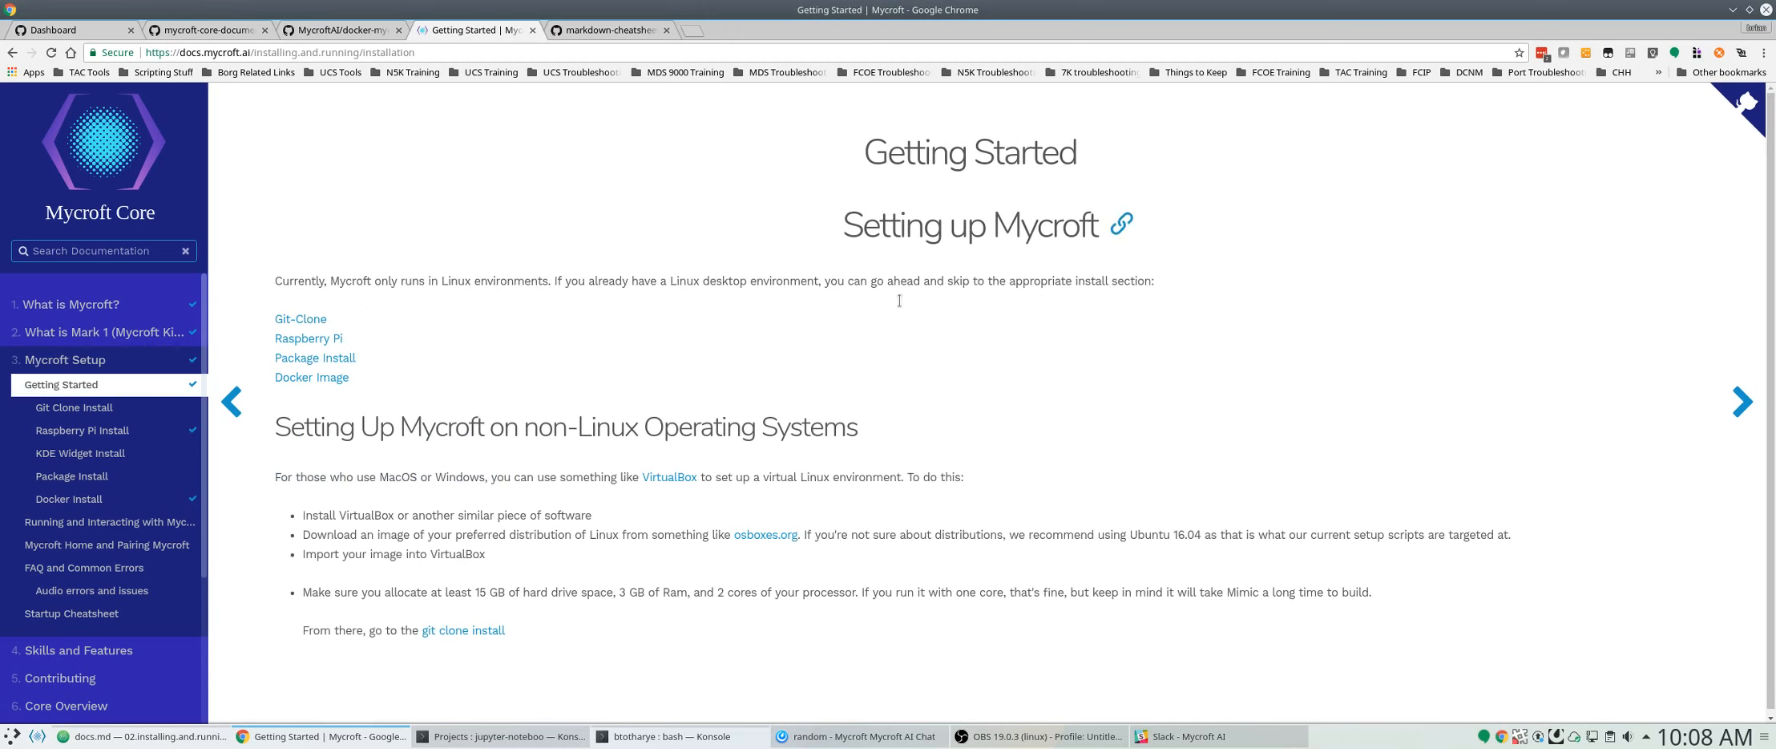
- Compare the published Getting Started page with the installation docs.md on GitHub, glancing at the docker-mycroft repository as well
{"action": "left_click", "coordinate": [609, 29]}
{"action": "left_click", "coordinate": [344, 32]}
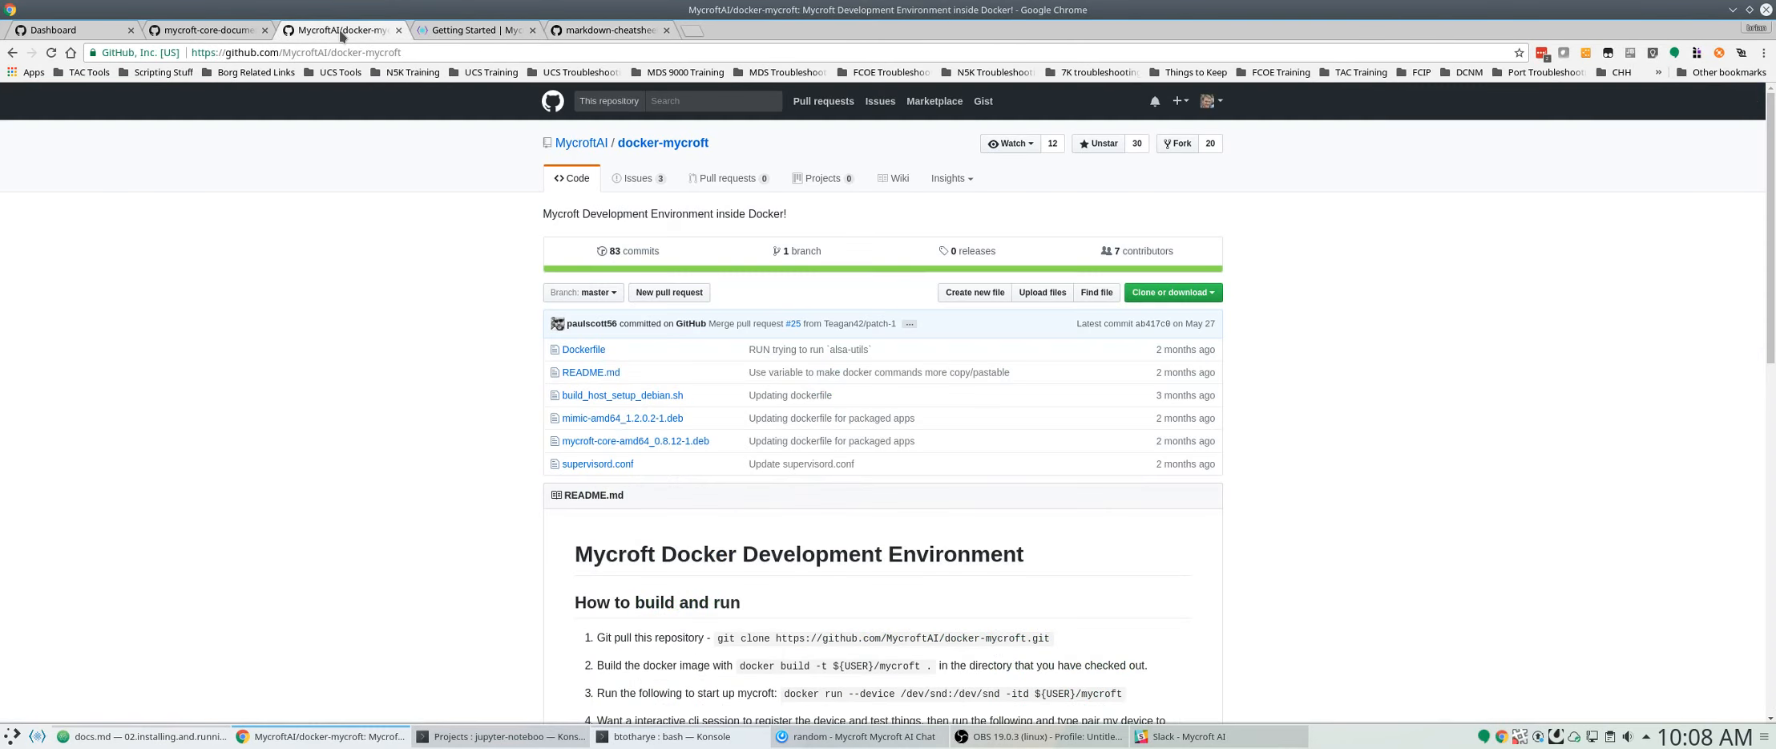
{"action": "left_click", "coordinate": [201, 30]}
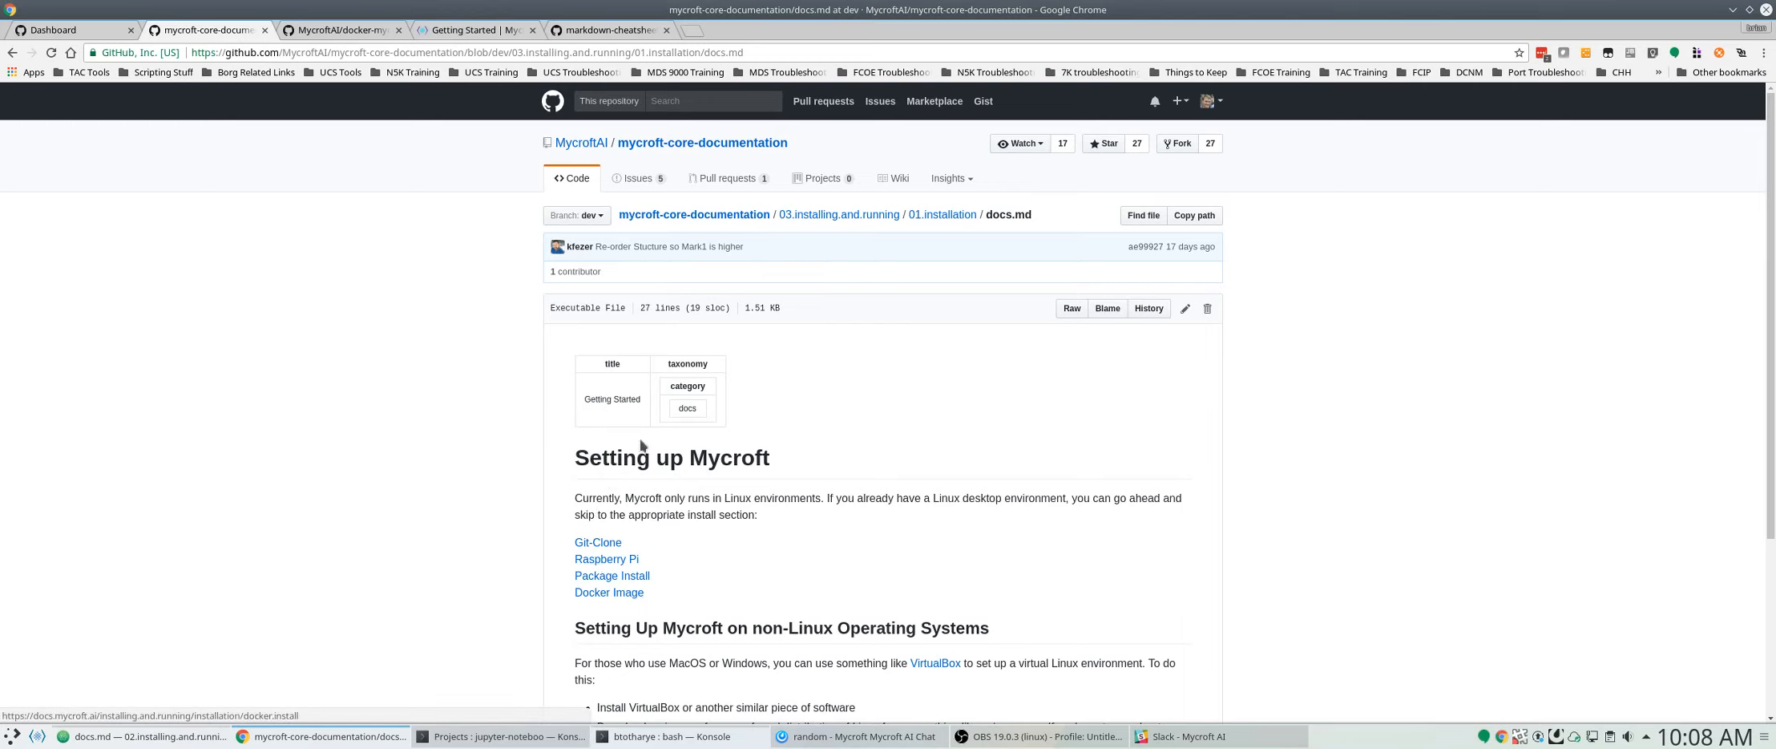
{"action": "left_click", "coordinate": [453, 32]}
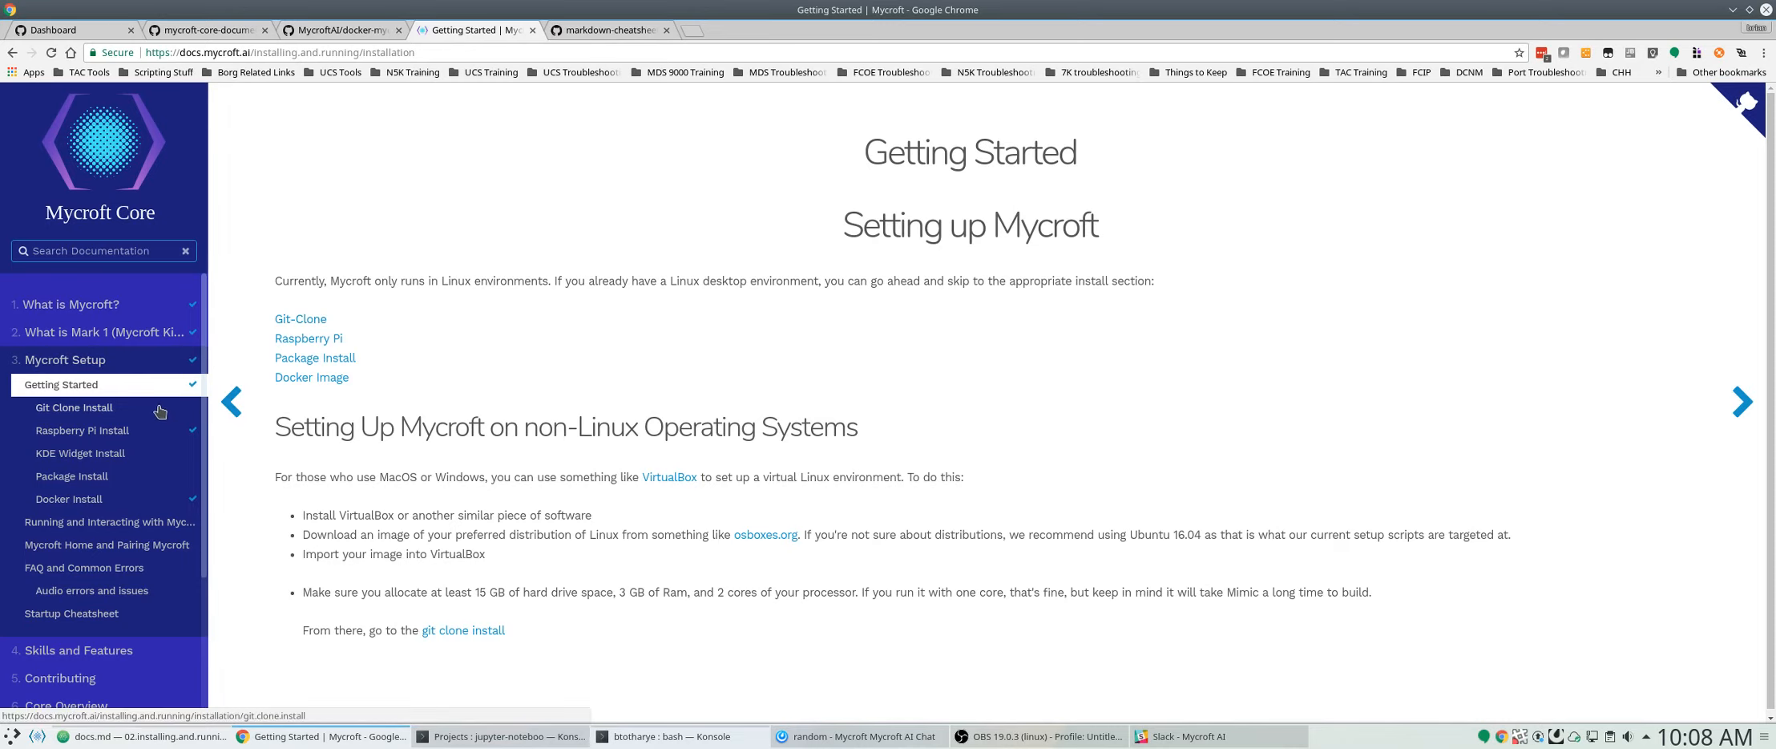
{"action": "left_click", "coordinate": [321, 32]}
{"action": "left_click", "coordinate": [192, 30]}
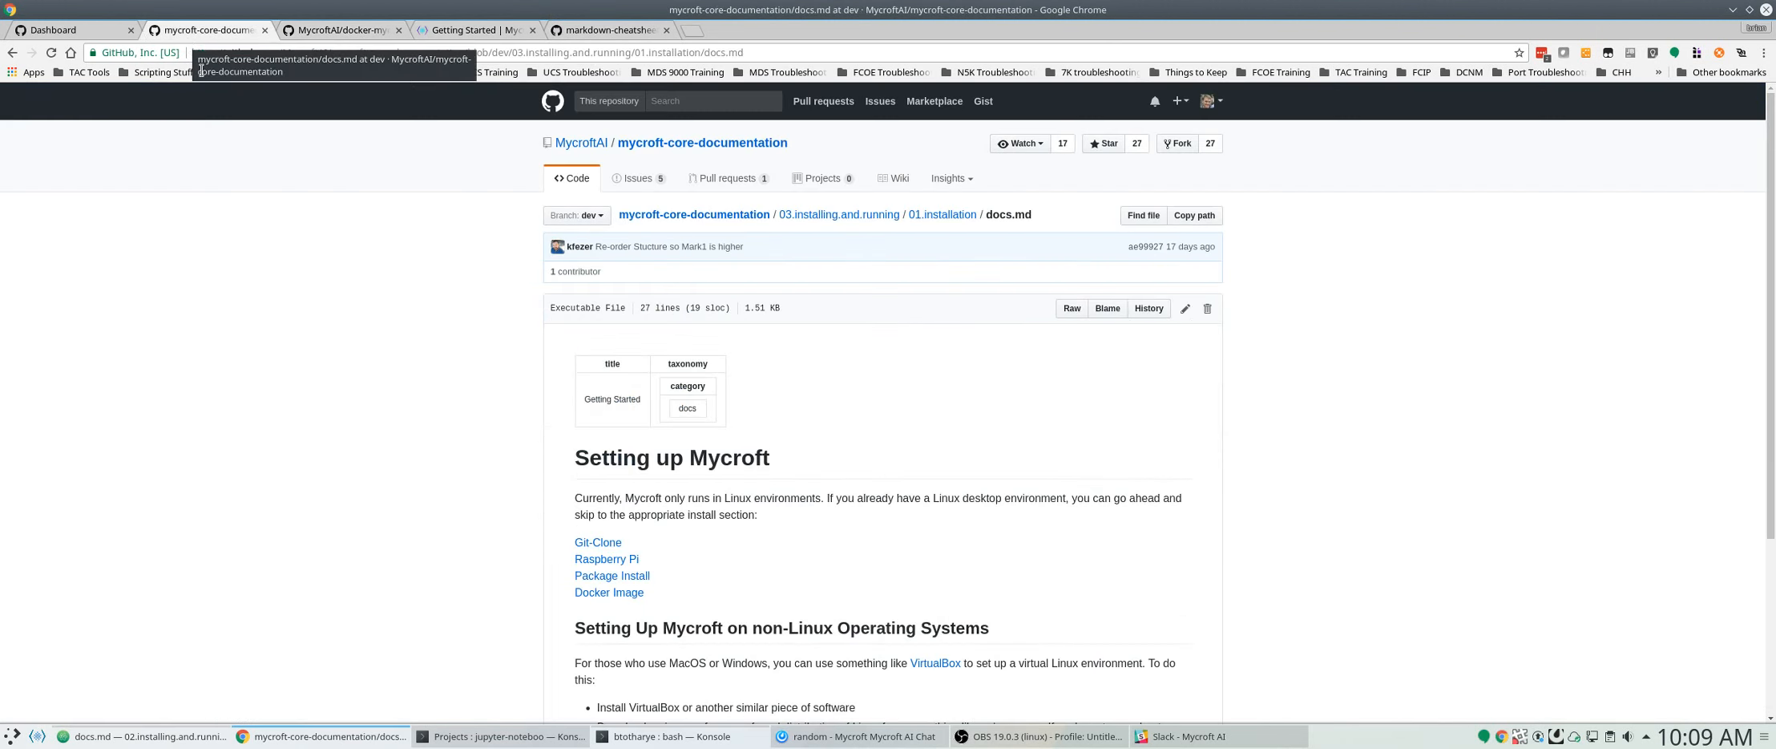
- Move the docker-mycroft browser tab to the end of the tab row and return to the installation docs.md on GitHub
{"action": "left_click_drag", "start_coordinate": [315, 34], "coordinate": [681, 39]}
{"action": "left_click", "coordinate": [205, 32]}
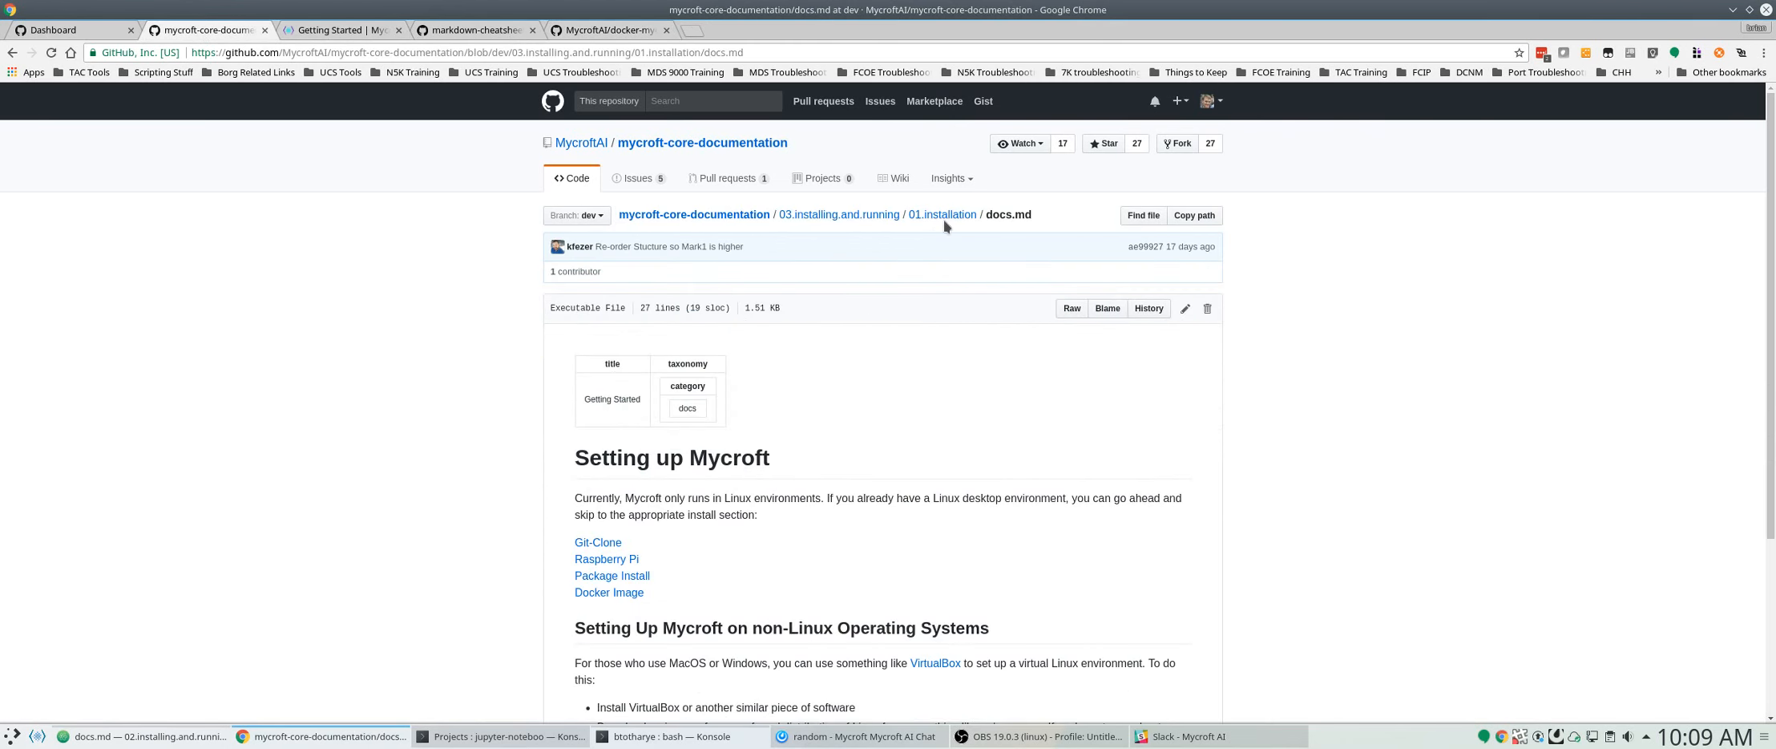
- Highlight "installation" in the Getting Started page's URL and view the Git Clone Install page
{"action": "left_click", "coordinate": [315, 32]}
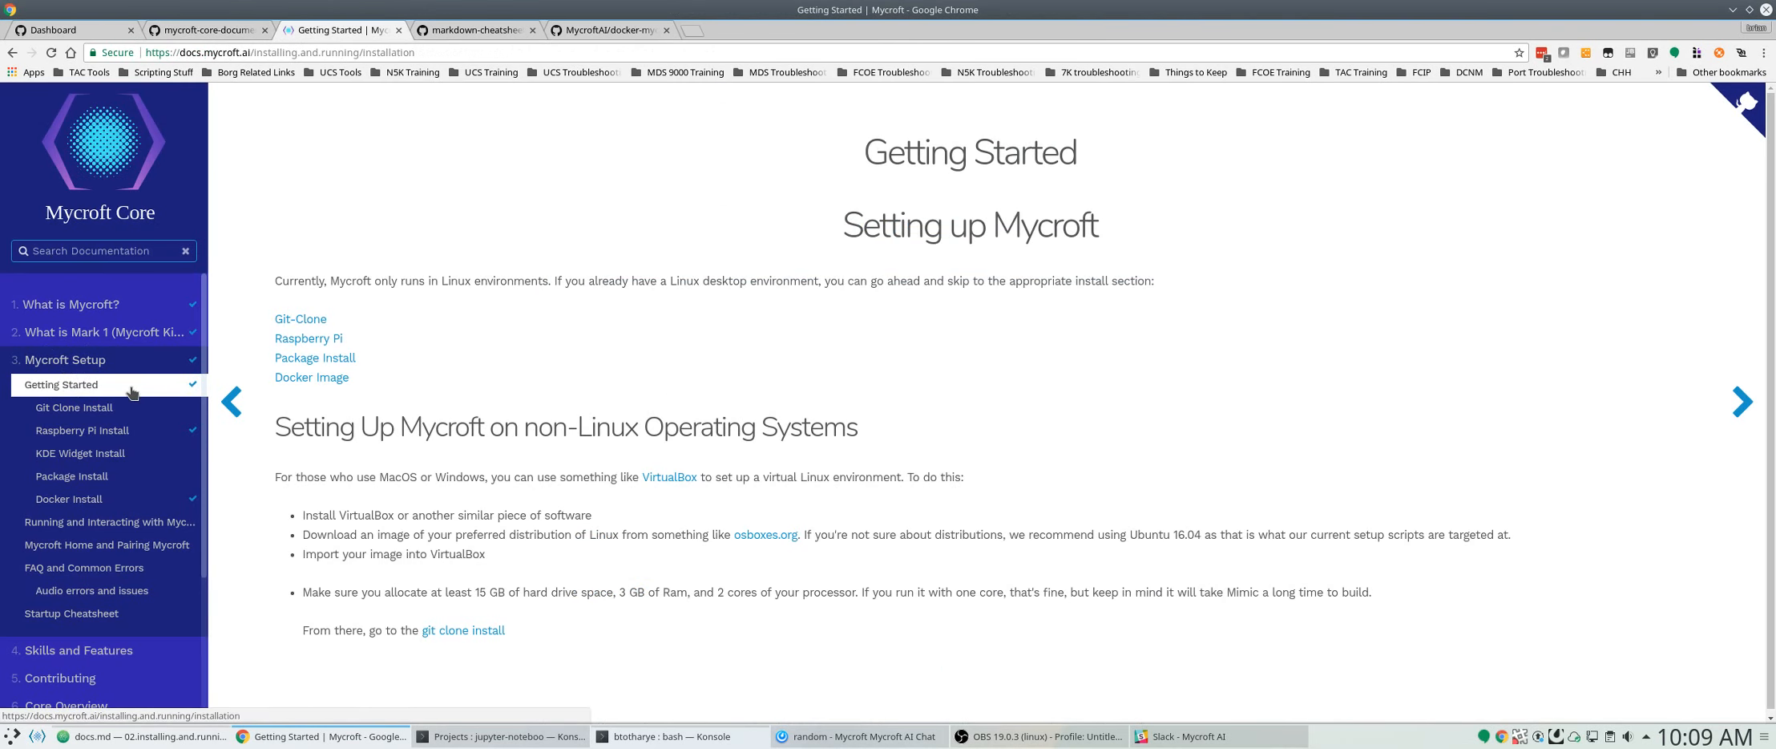
{"action": "double_click", "coordinate": [409, 52]}
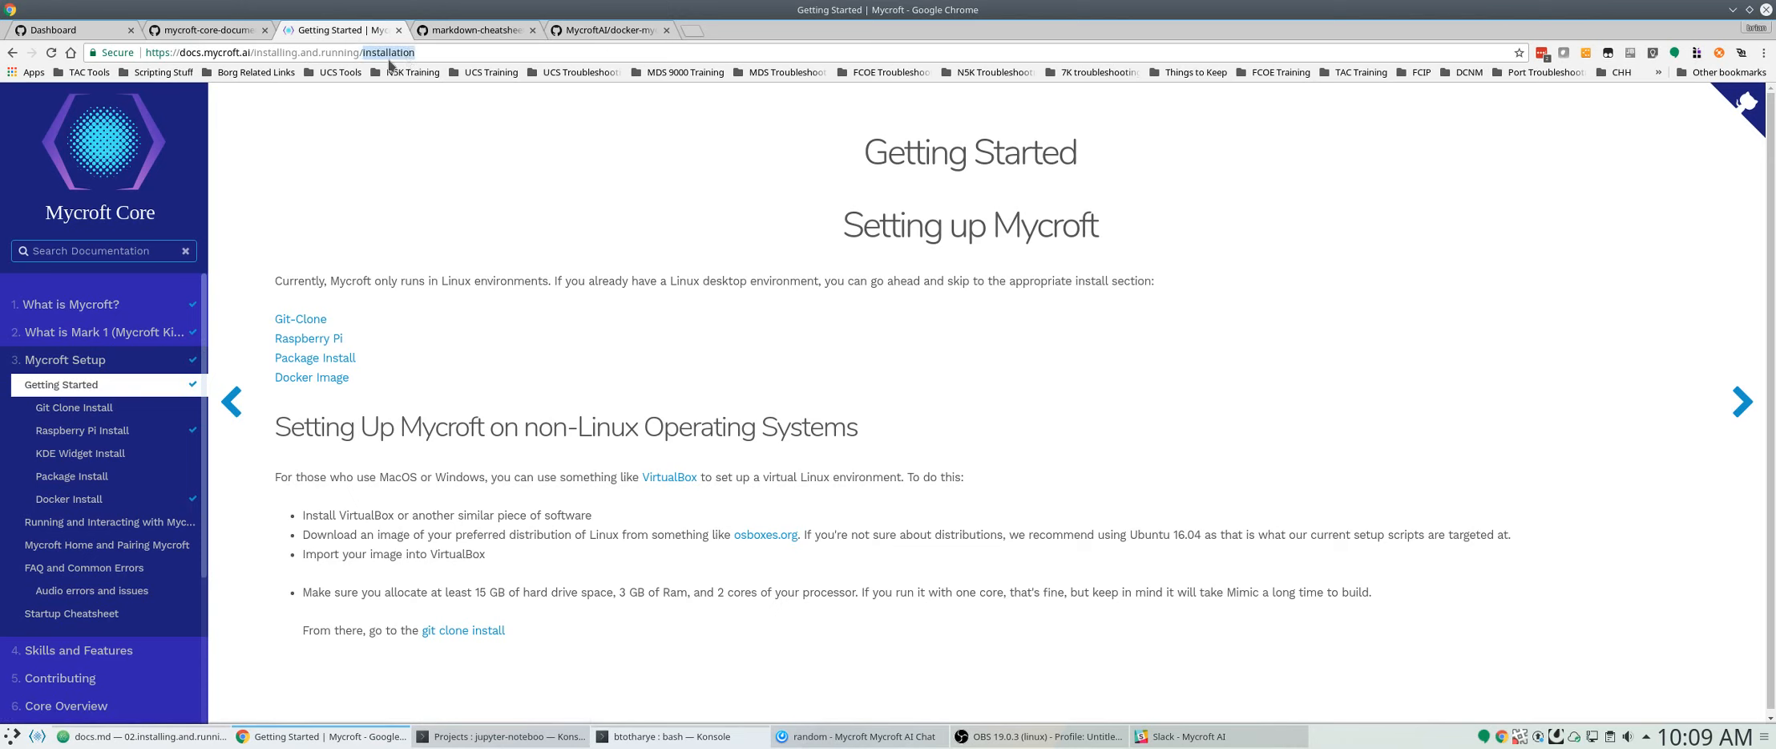
{"action": "left_click", "coordinate": [68, 409]}
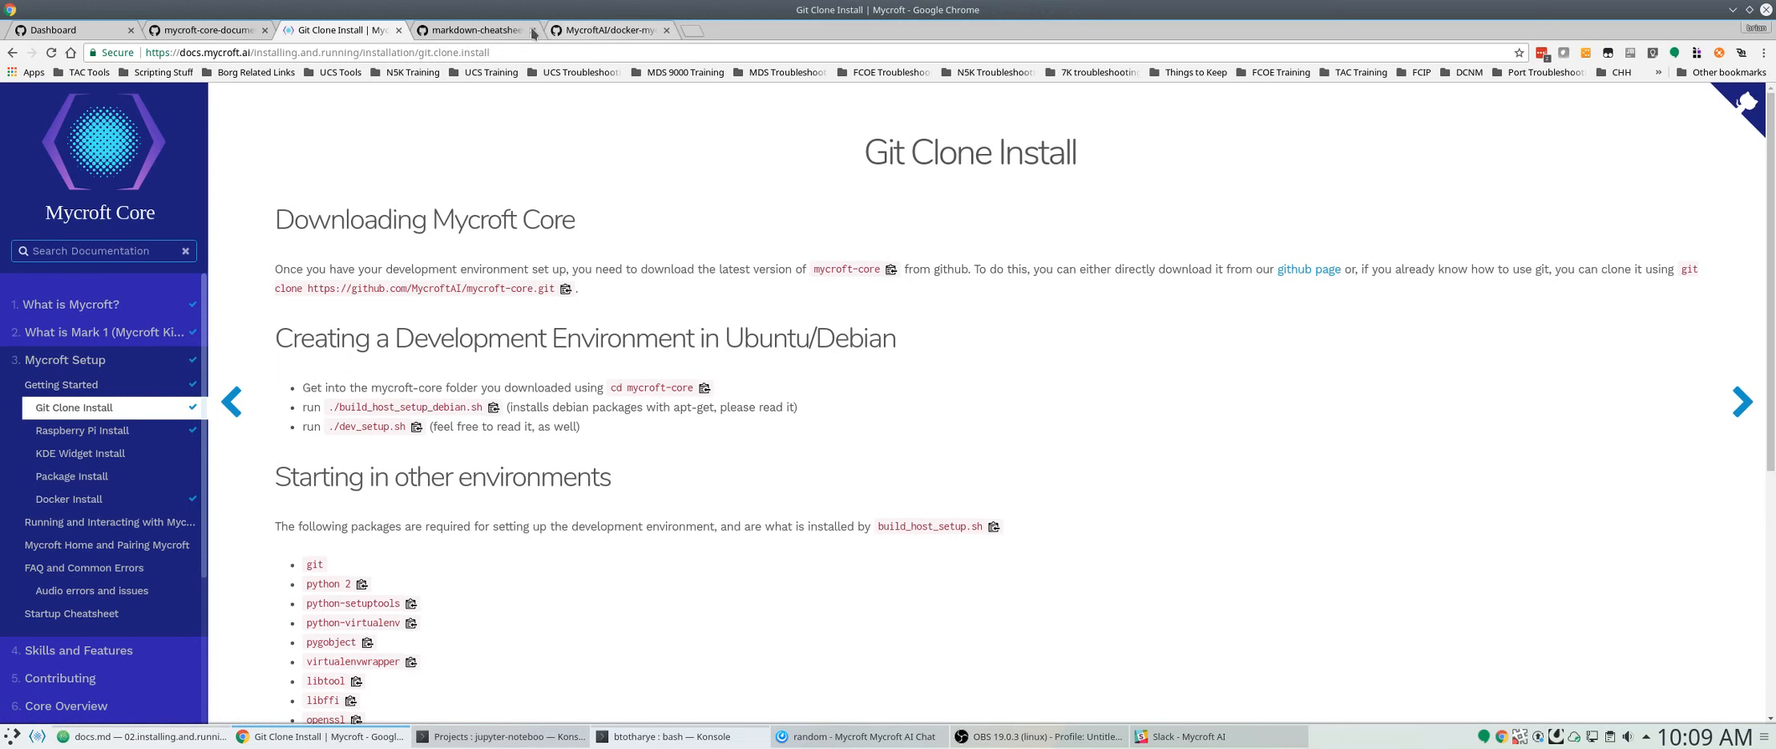
- Glance at the Markdown cheatsheet and open the 05.docker.install folder under 01.installation in the documentation repository
{"action": "left_click", "coordinate": [470, 32]}
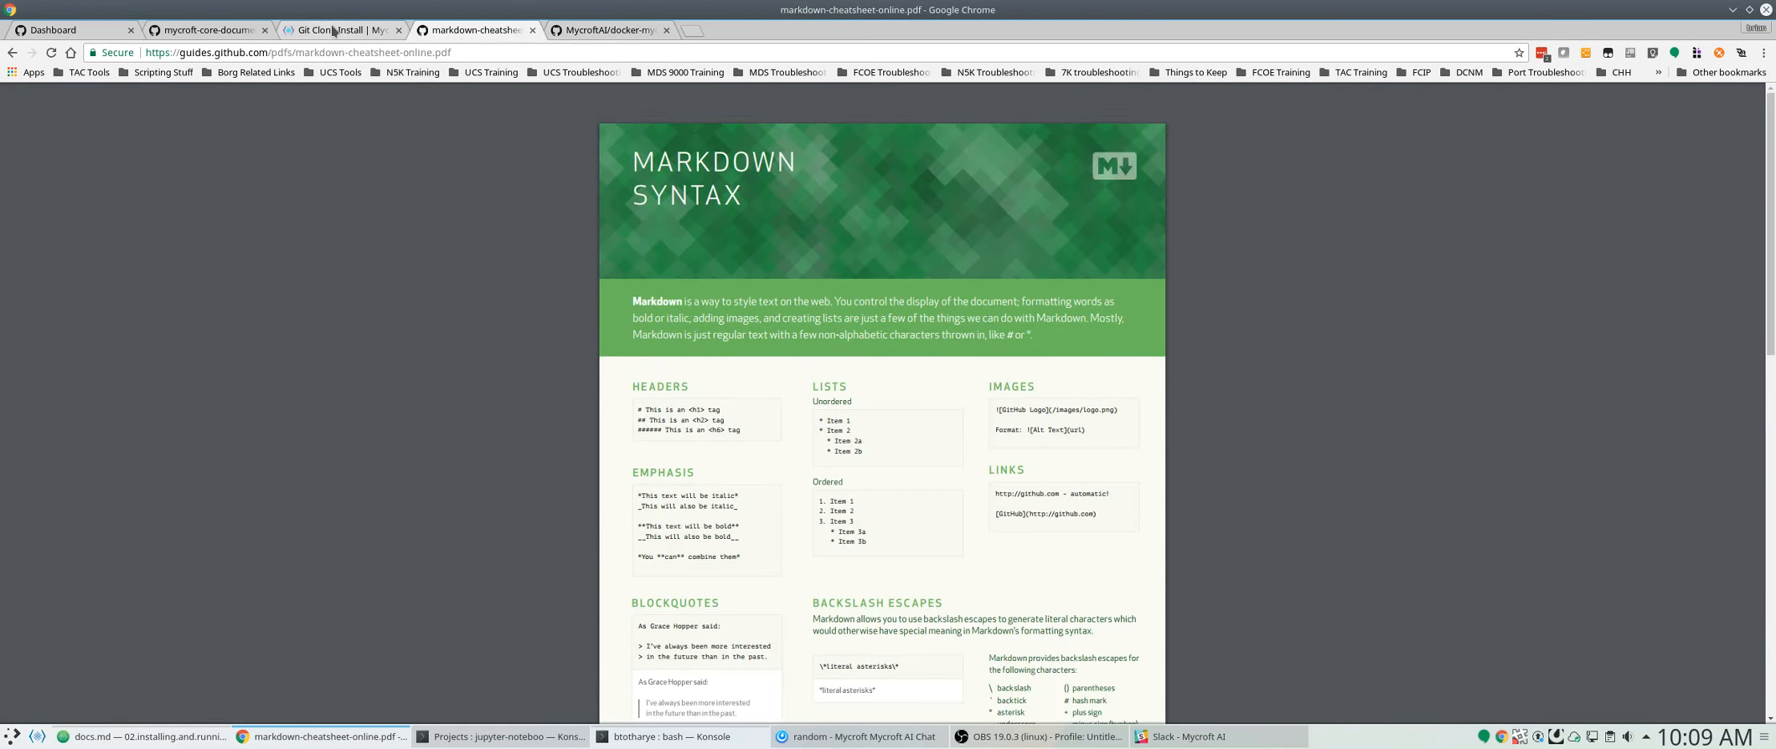
{"action": "left_click", "coordinate": [281, 25]}
{"action": "left_click", "coordinate": [214, 30]}
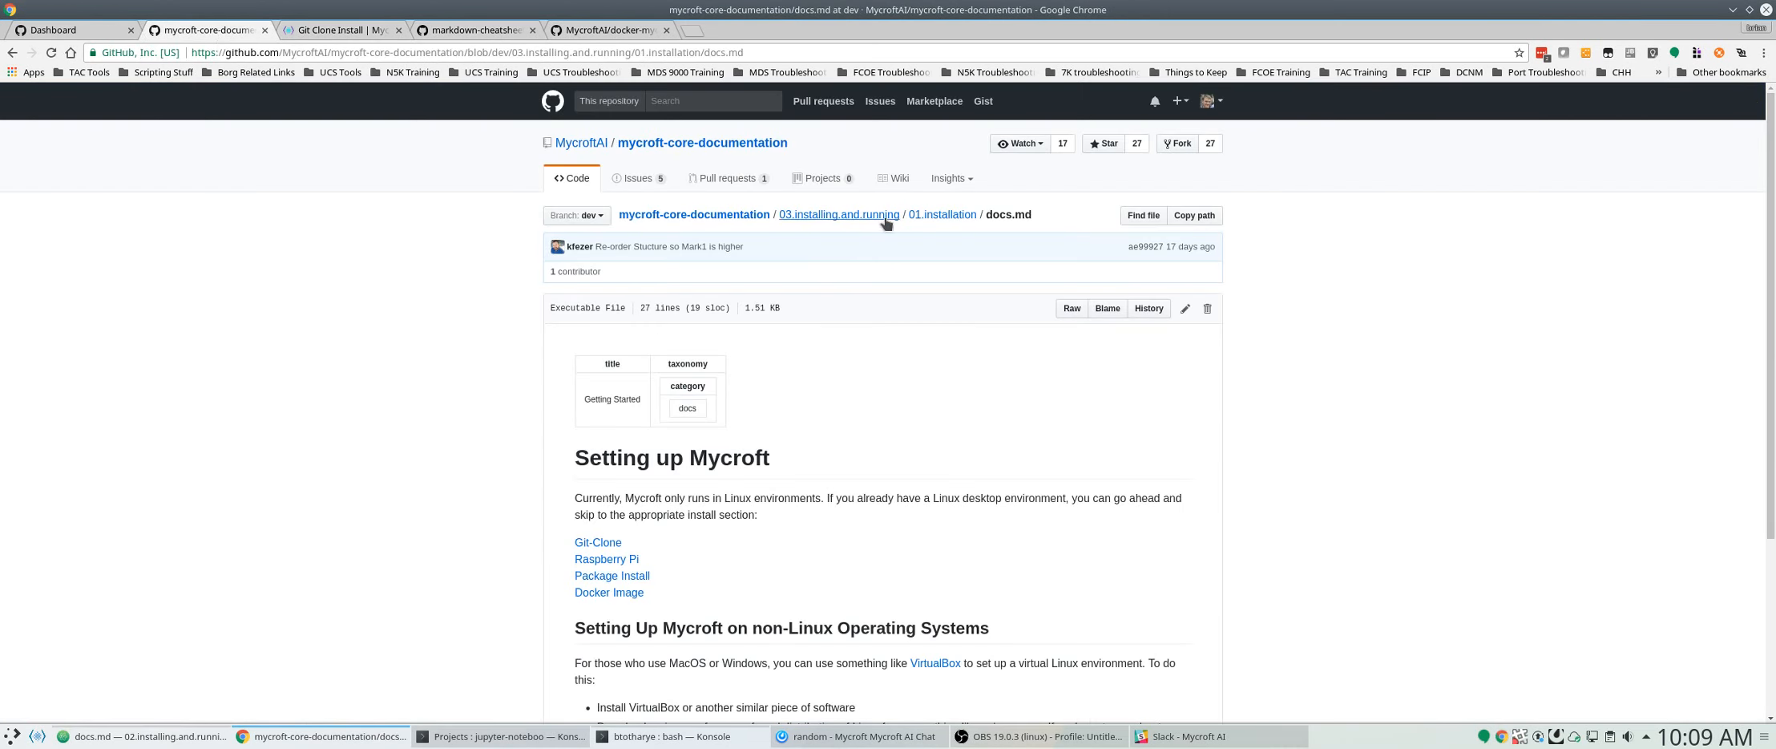
{"action": "left_click", "coordinate": [942, 215]}
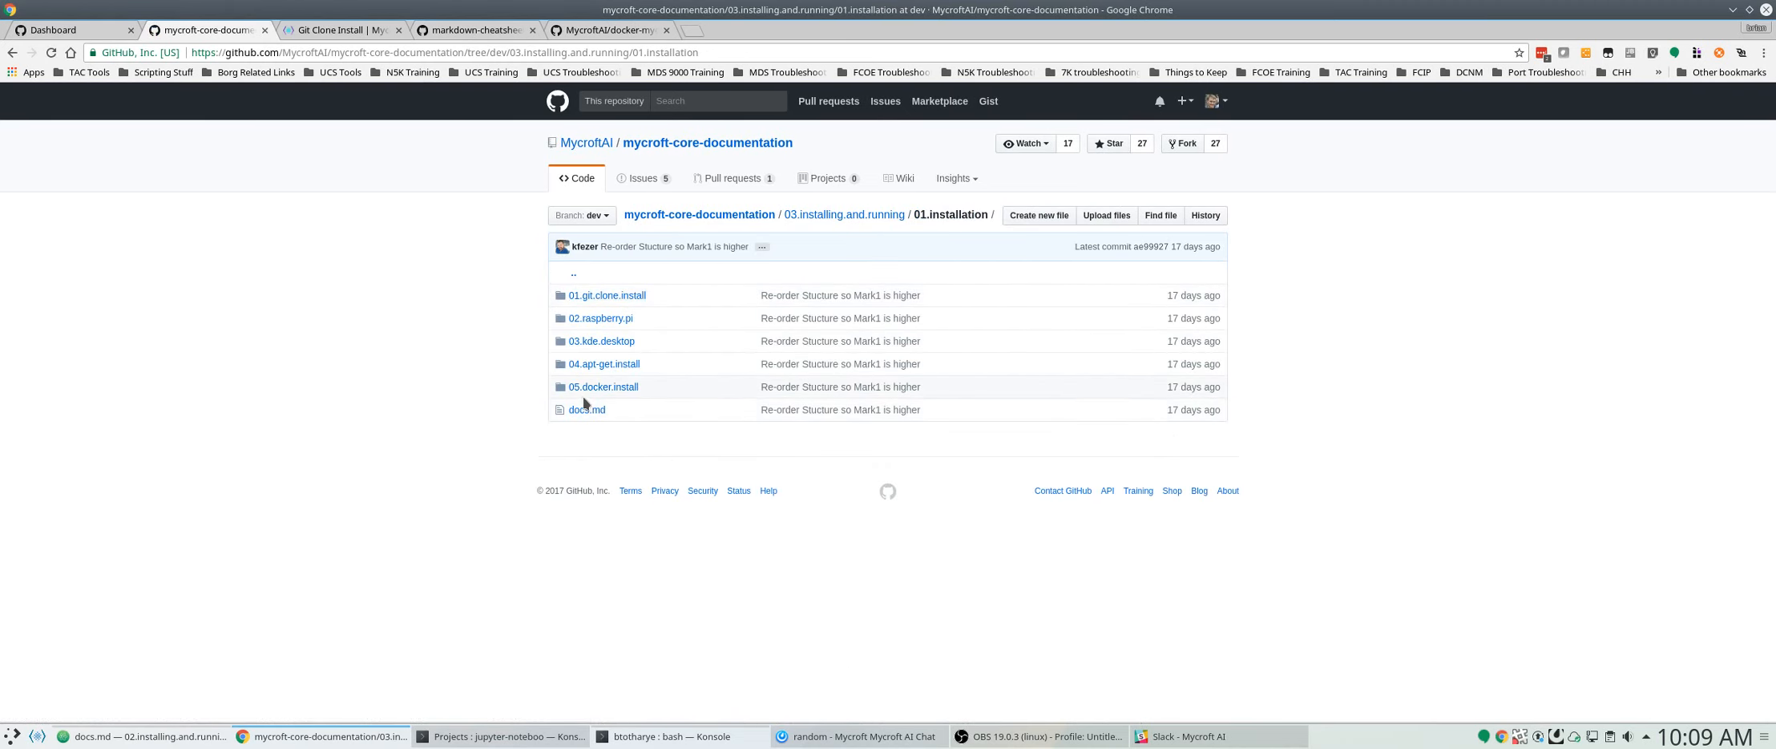
{"action": "left_click", "coordinate": [611, 388]}
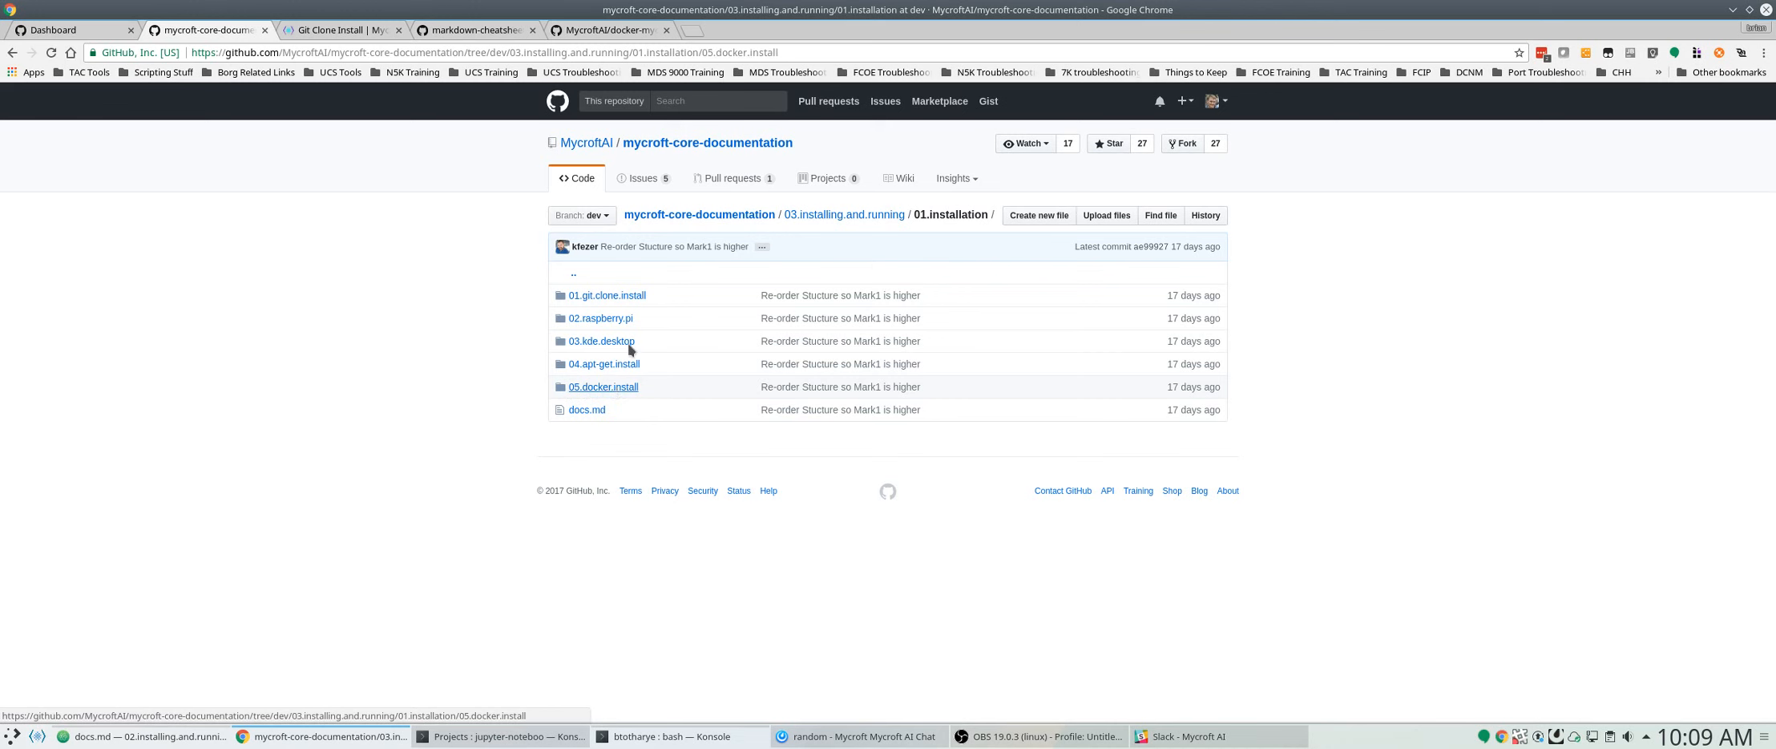
- View the published Docker Install page and the raw source of its docs.md in the repository's 05.docker.install folder
{"action": "left_click", "coordinate": [341, 29]}
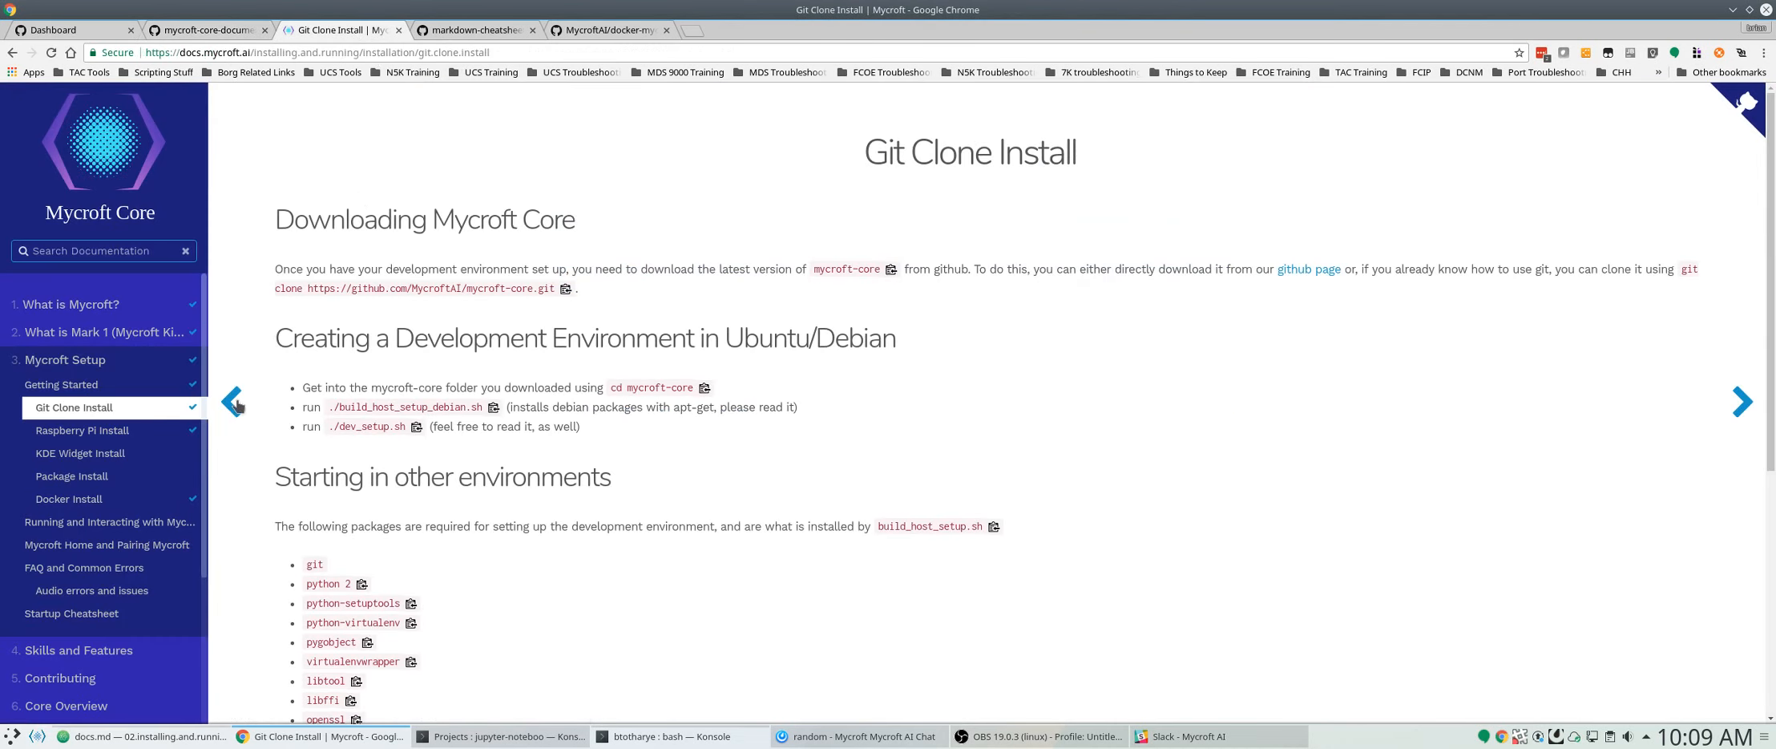
{"action": "left_click", "coordinate": [76, 498]}
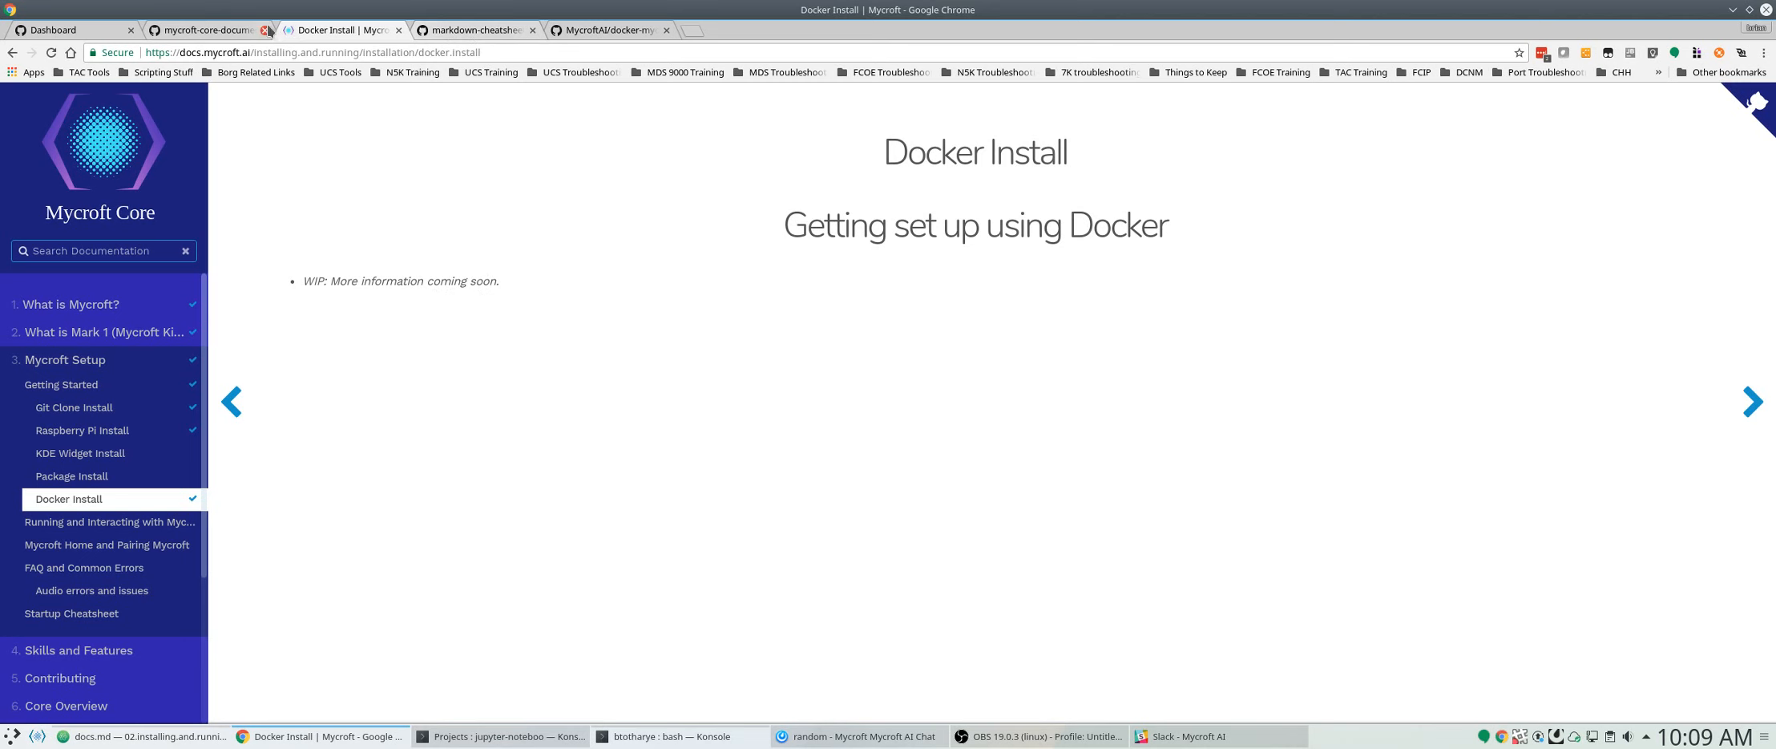
{"action": "left_click", "coordinate": [215, 30]}
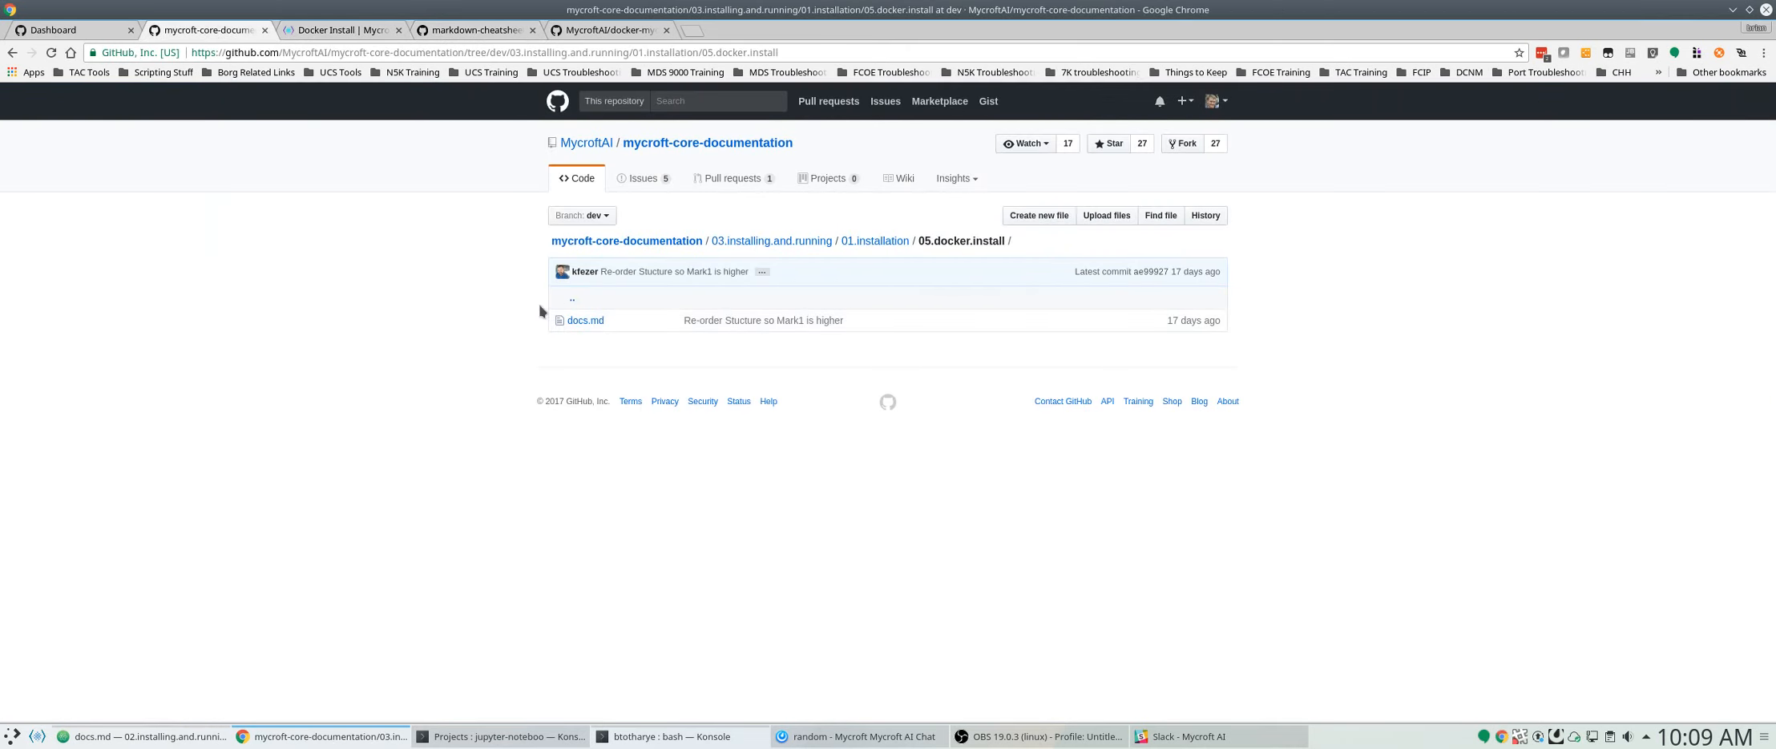
{"action": "left_click", "coordinate": [585, 320]}
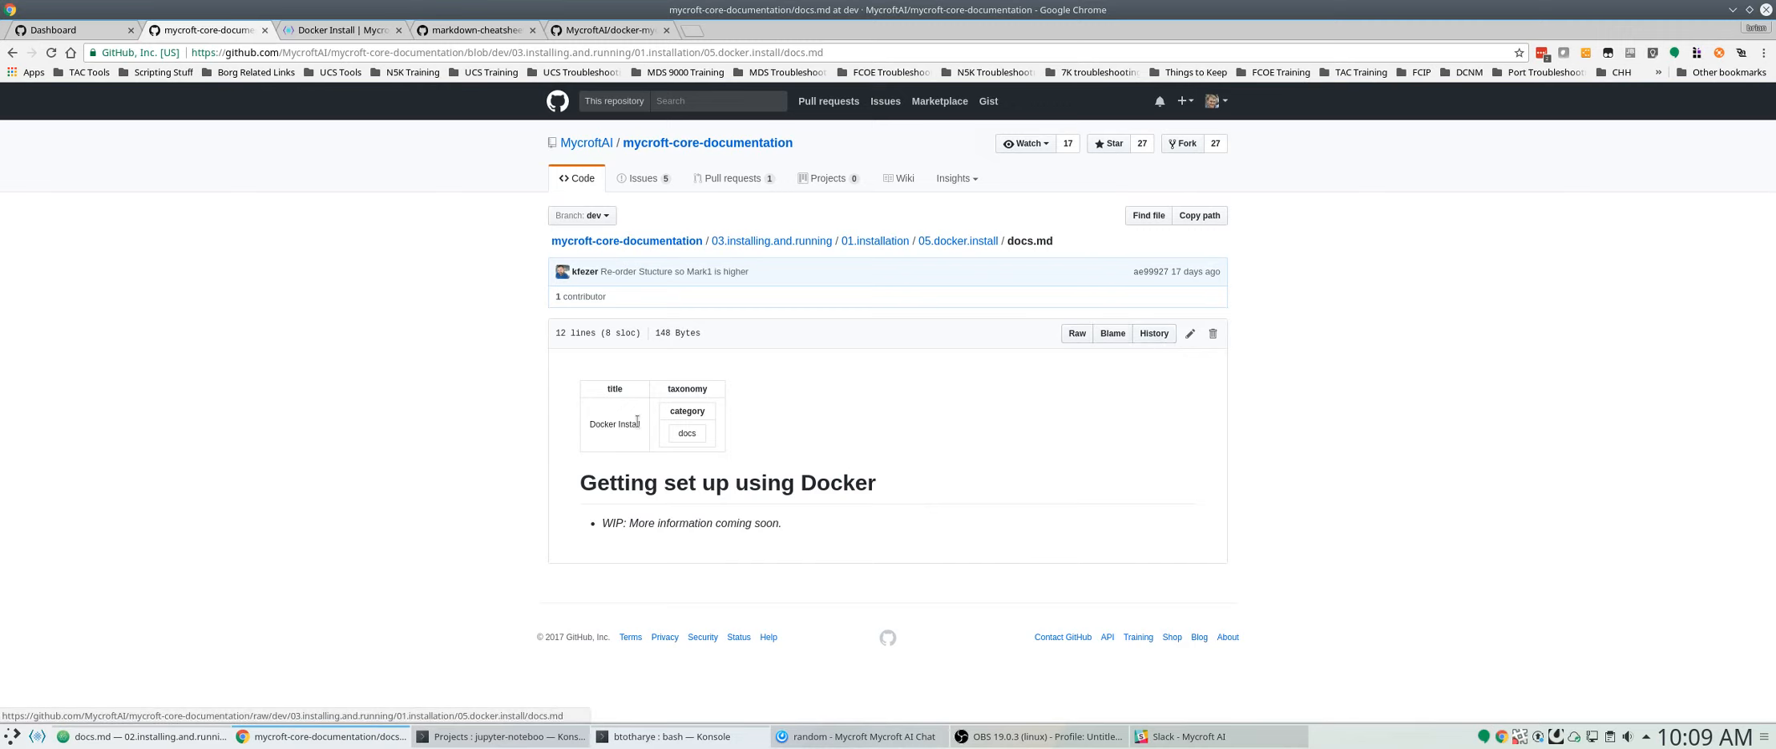
{"action": "left_click", "coordinate": [1074, 333]}
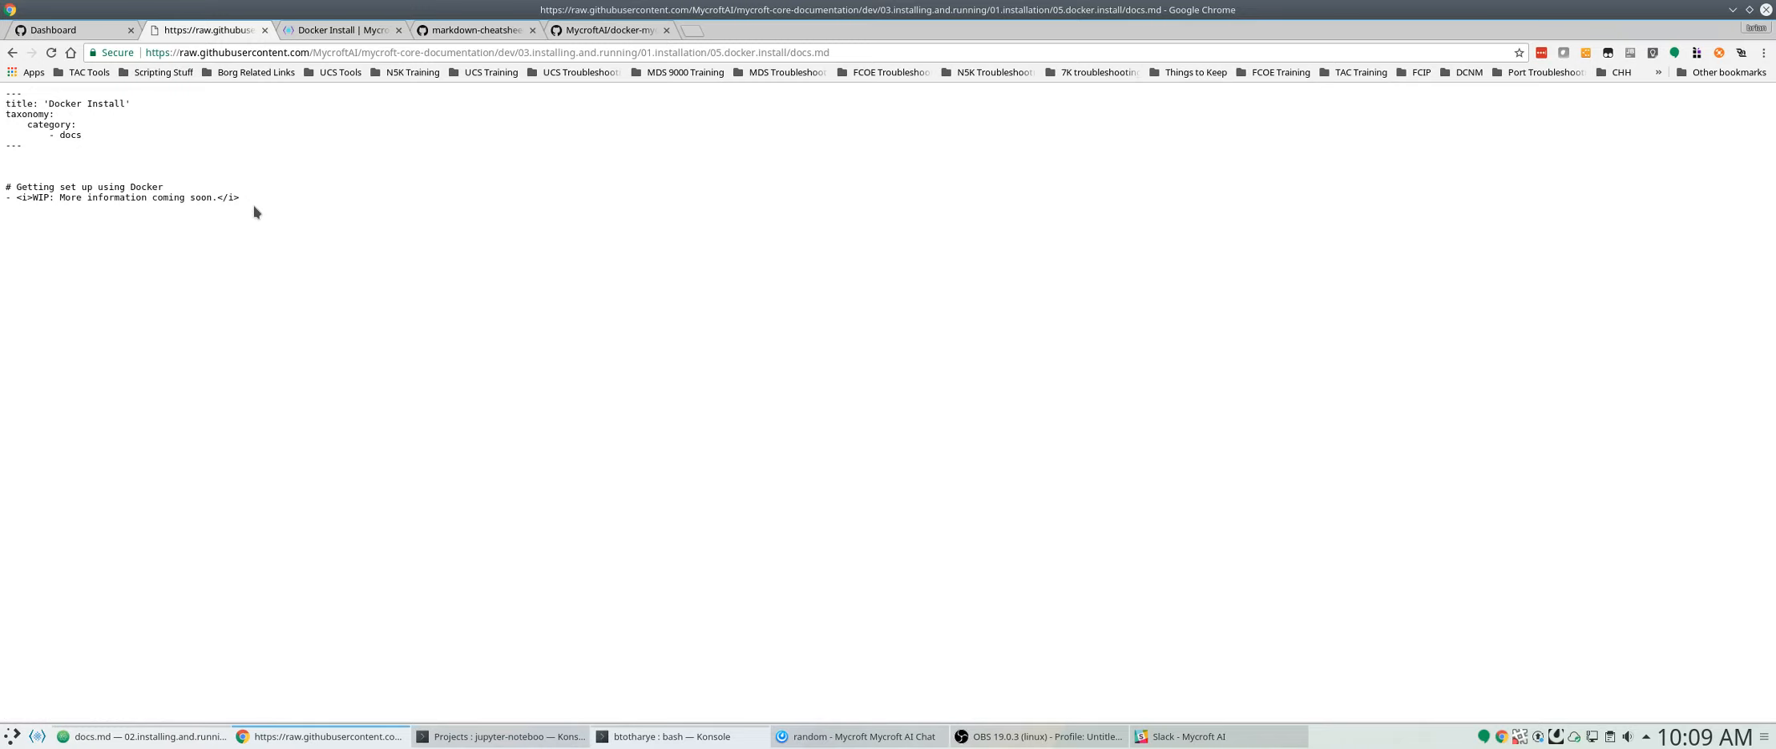
- Look through both pages of the GitHub Markdown cheatsheet for the formatting syntax
{"action": "left_click", "coordinate": [458, 32]}
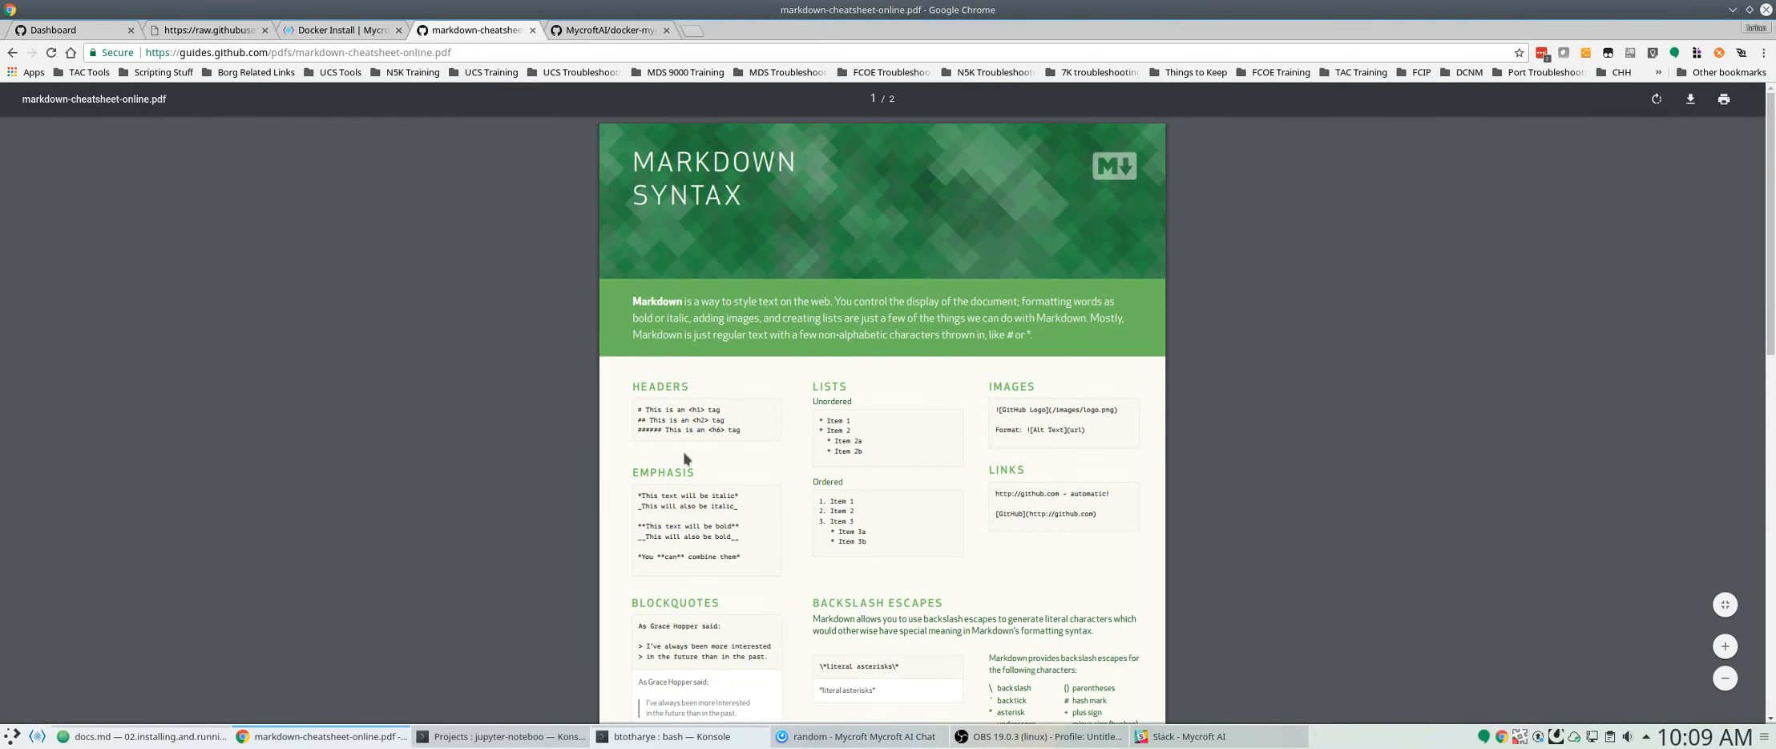
{"action": "scroll", "coordinate": [719, 456], "scroll_direction": "down", "scroll_amount": 7}
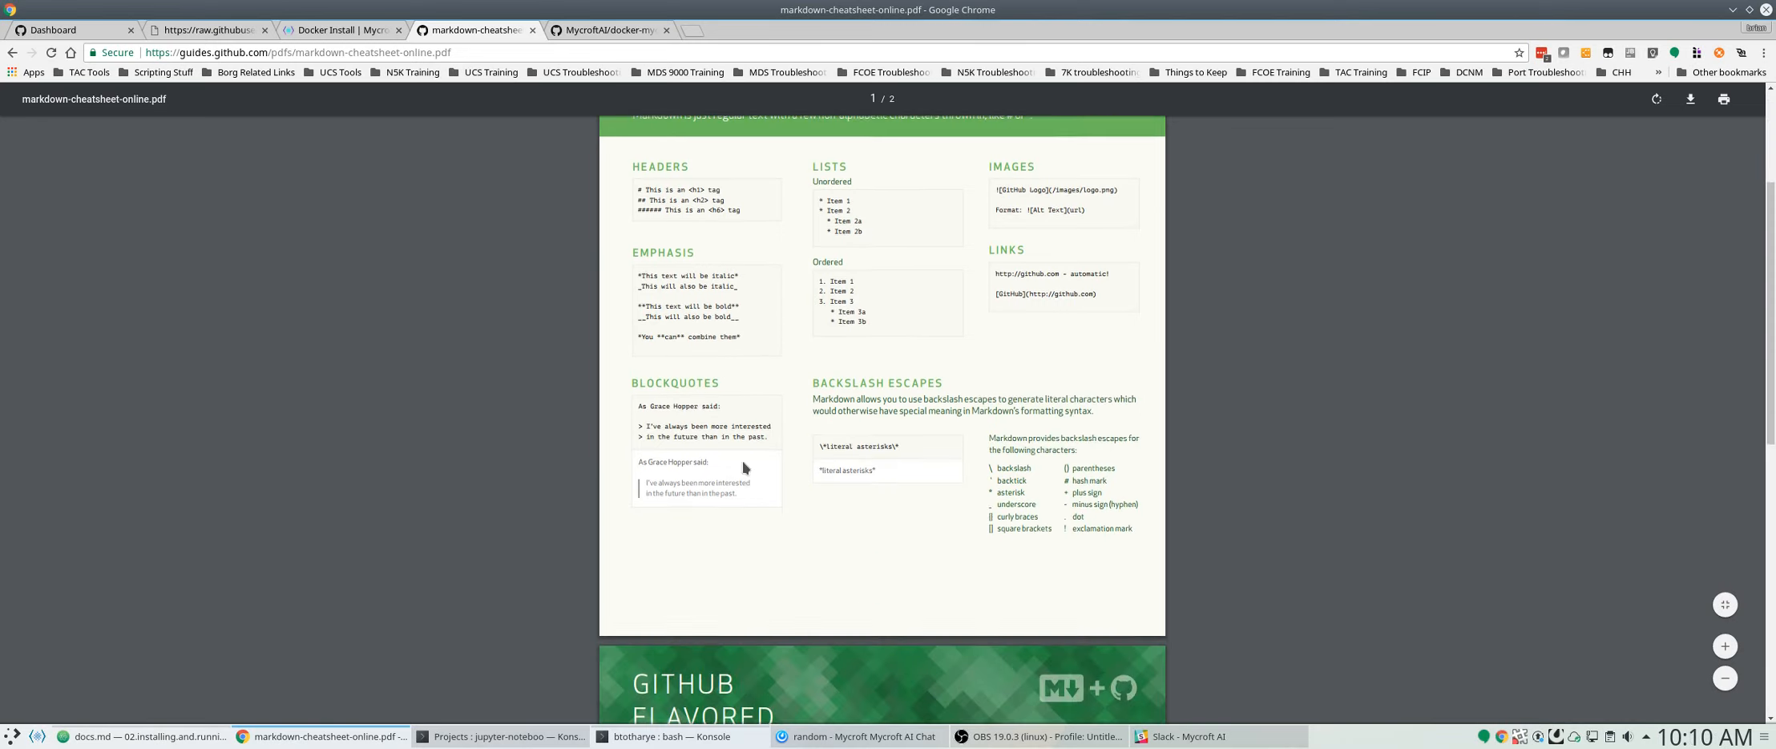
{"action": "scroll", "coordinate": [740, 486], "scroll_direction": "down", "scroll_amount": 6}
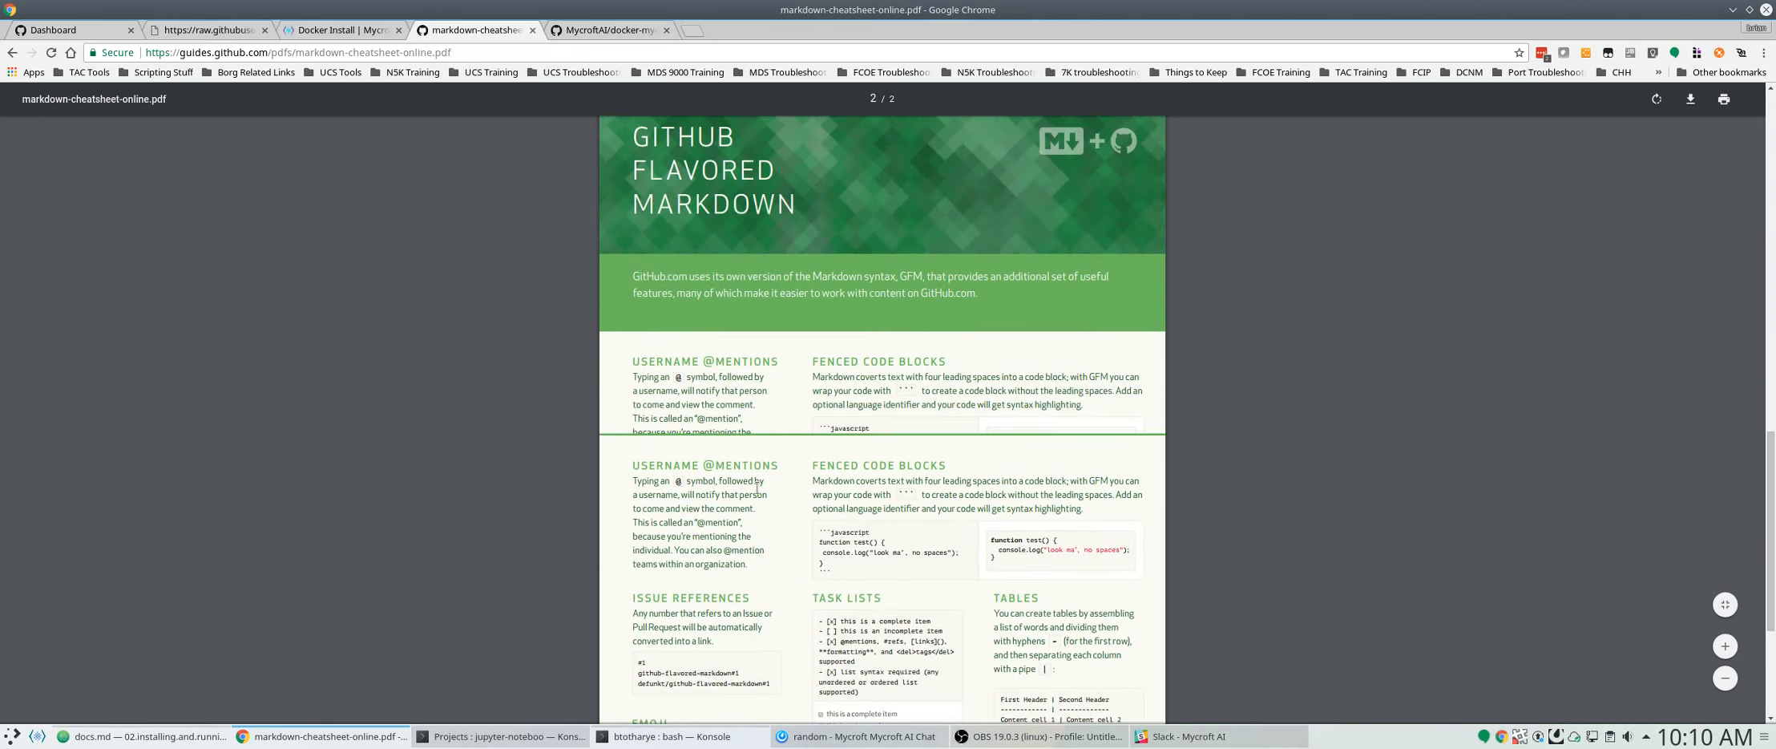
{"action": "scroll", "coordinate": [759, 478], "scroll_direction": "up", "scroll_amount": 10}
{"action": "scroll", "coordinate": [734, 453], "scroll_direction": "up", "scroll_amount": 3}
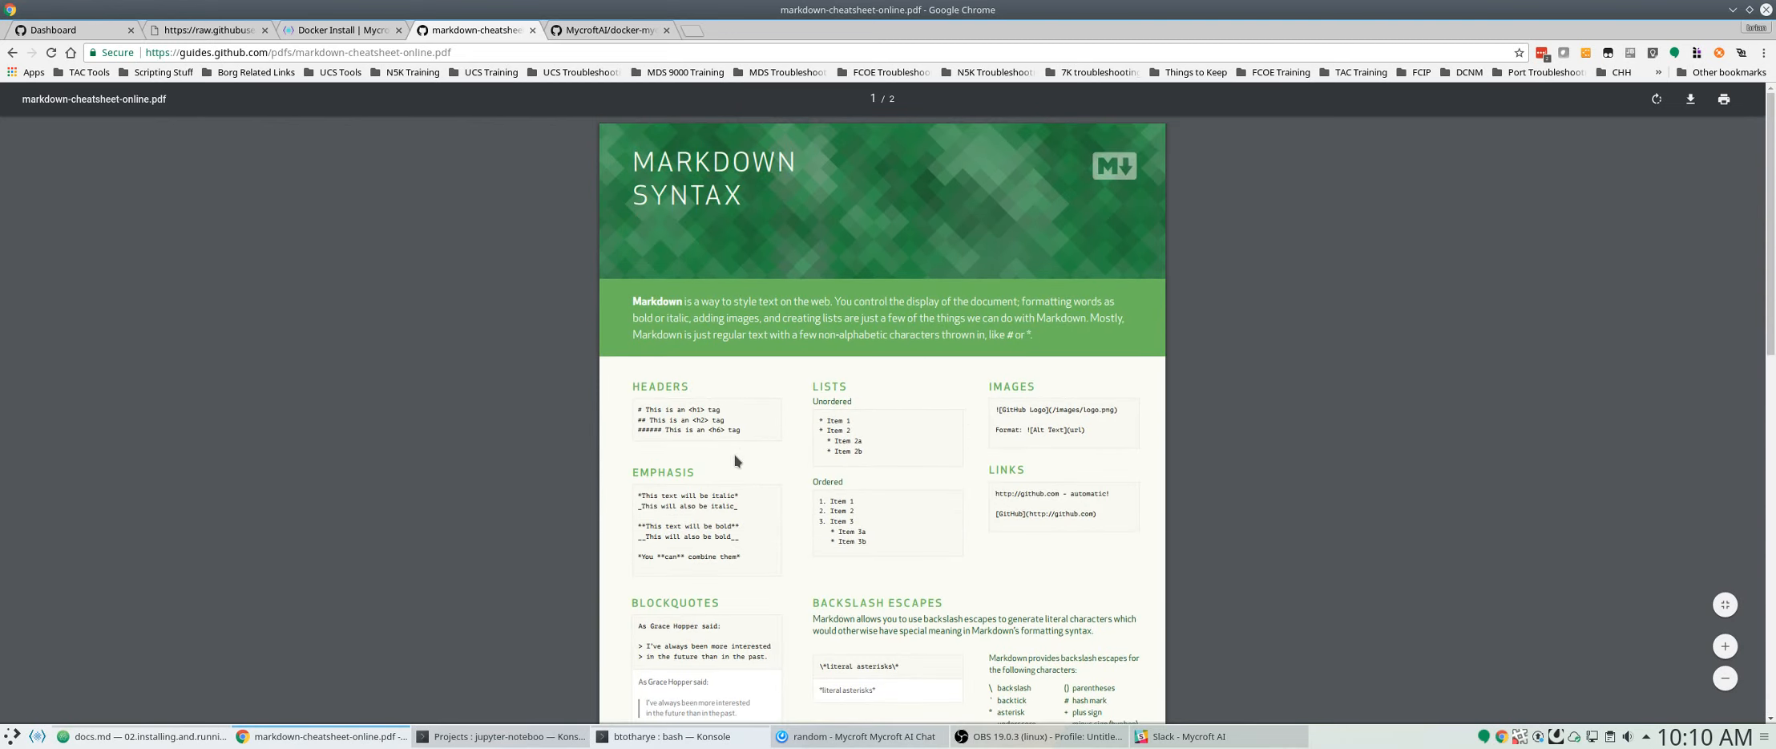
- Return from the raw source to the Docker Install docs.md on GitHub and open the file for editing
{"action": "left_click", "coordinate": [207, 30]}
{"action": "left_click", "coordinate": [12, 52]}
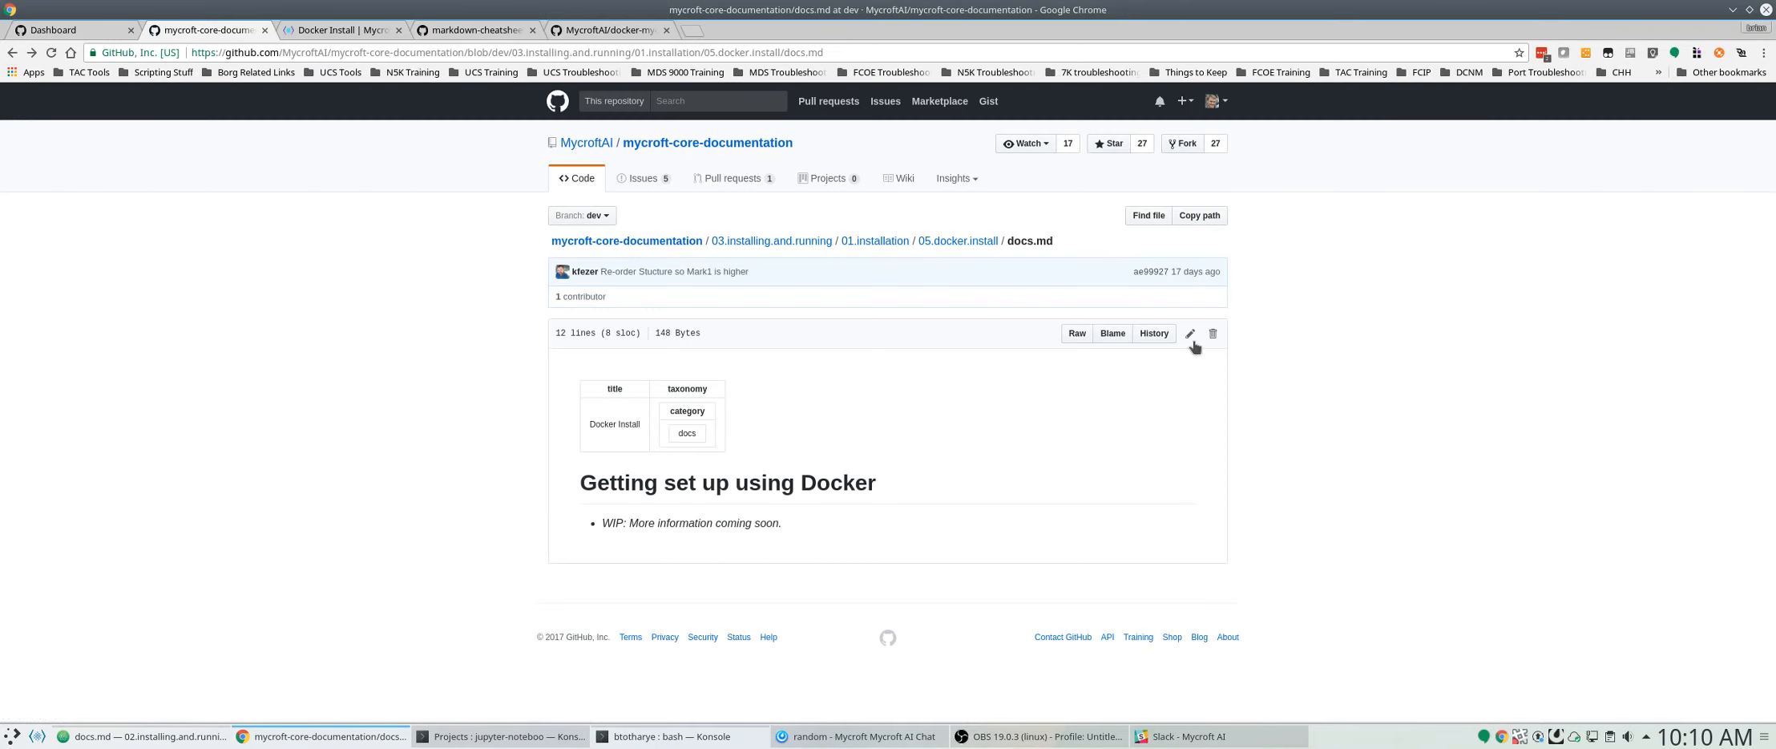
{"action": "left_click", "coordinate": [1190, 333]}
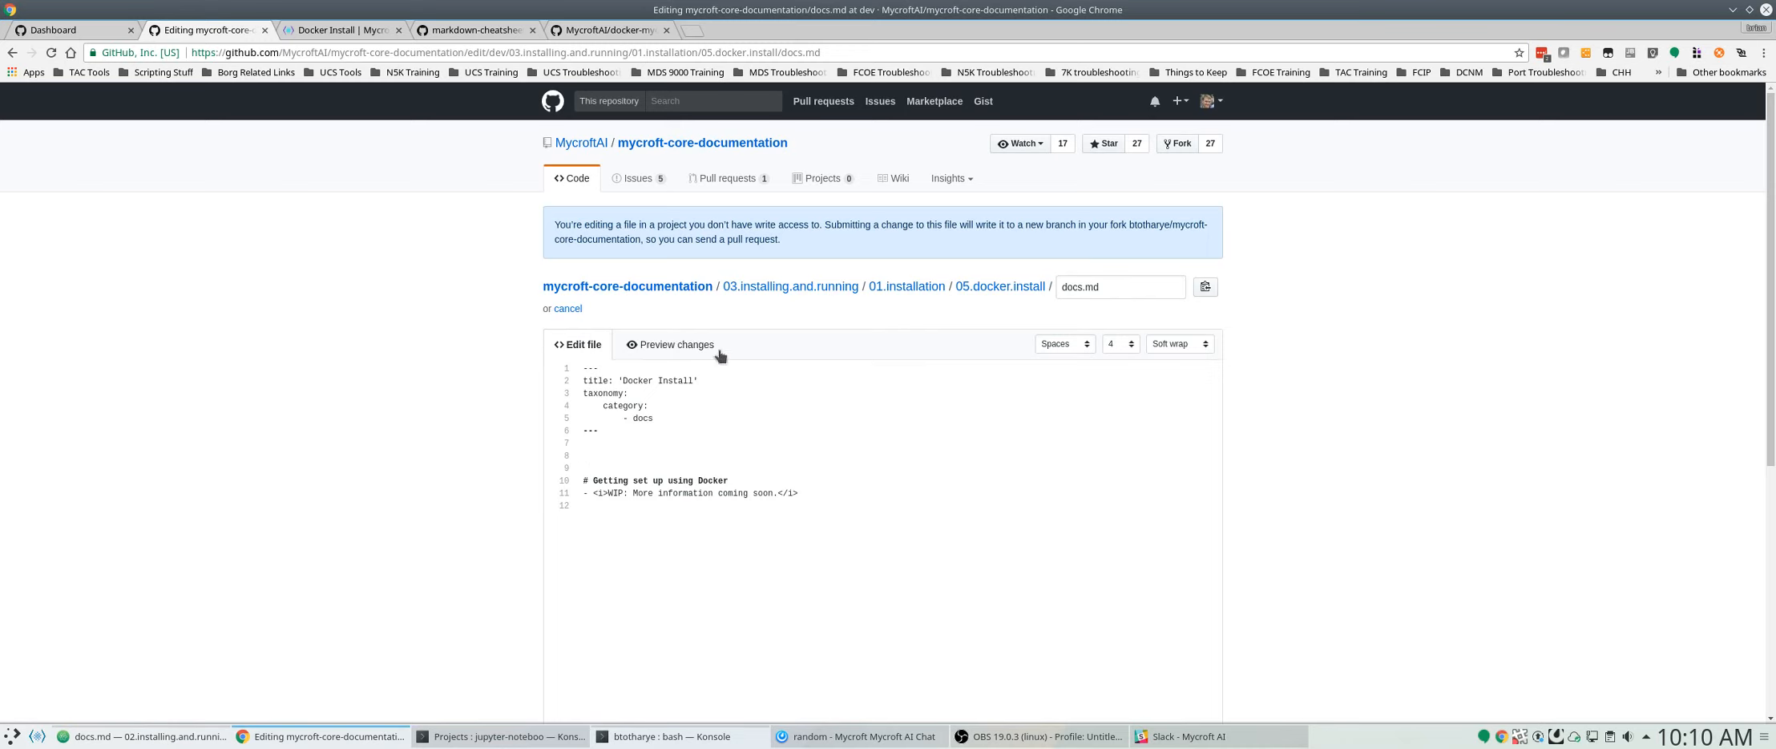
{"action": "scroll", "coordinate": [703, 467], "scroll_direction": "down", "scroll_amount": 3}
{"action": "scroll", "coordinate": [706, 454], "scroll_direction": "up", "scroll_amount": 1}
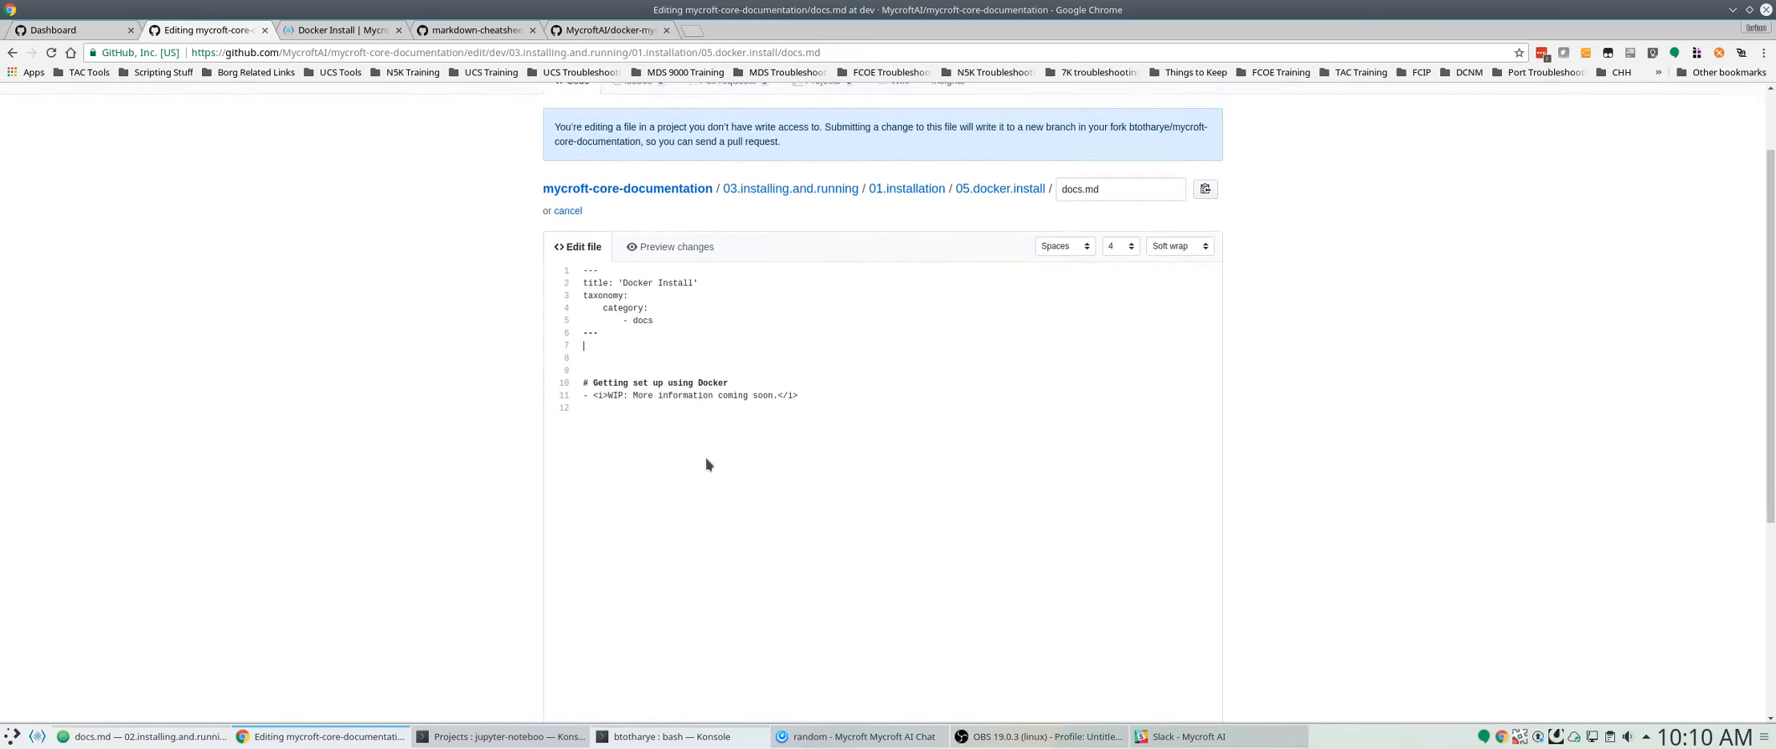
{"action": "scroll", "coordinate": [721, 458], "scroll_direction": "down", "scroll_amount": 2}
{"action": "scroll", "coordinate": [742, 428], "scroll_direction": "up", "scroll_amount": 4}
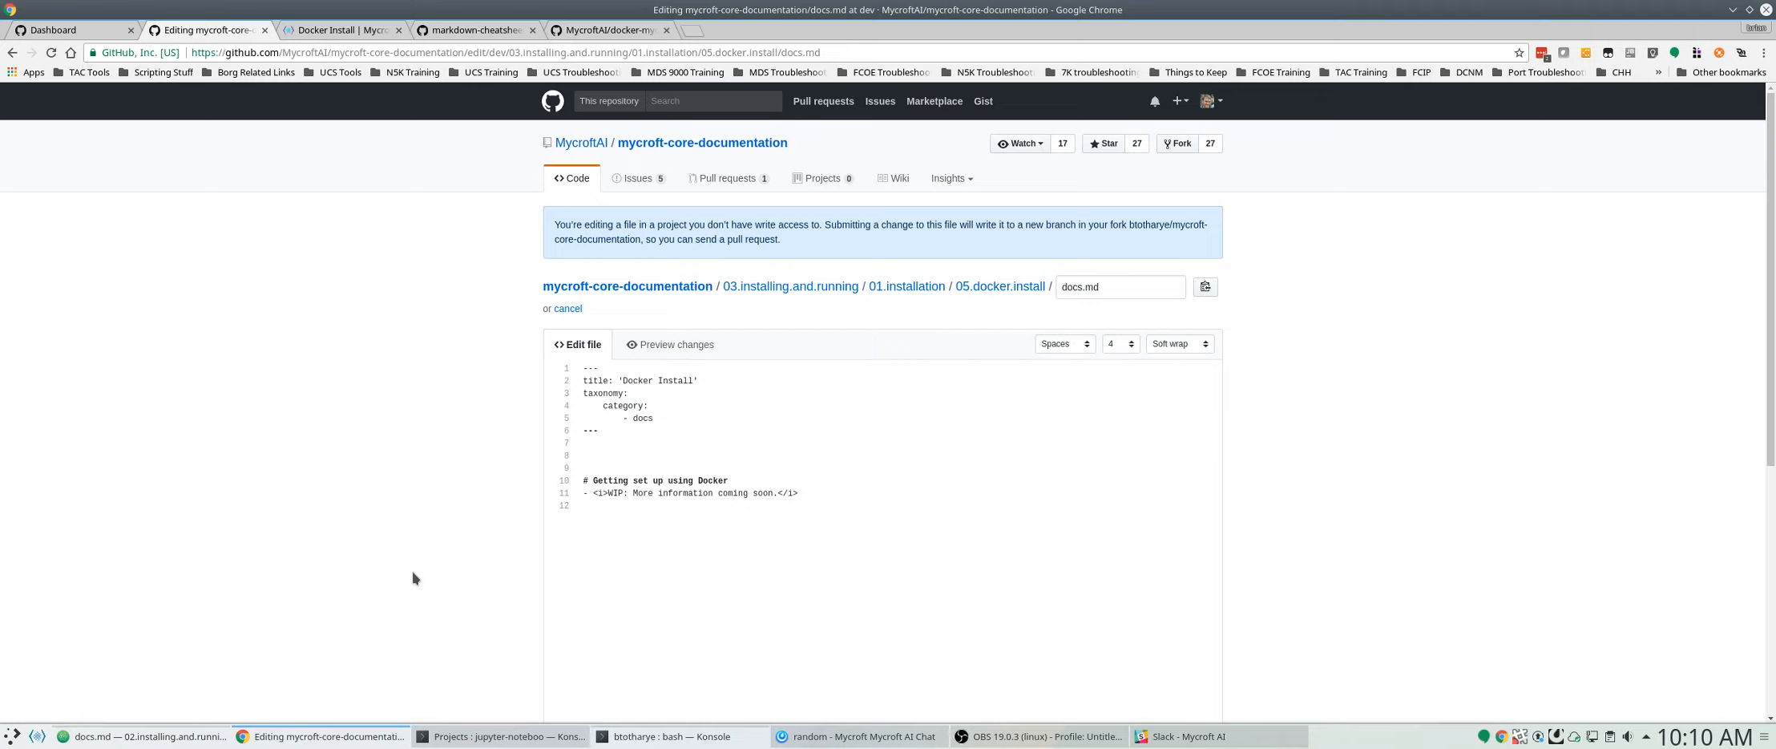
- Glance at the local docs.md in Atom and preview the rendered Docker Install docs.md in the GitHub file editor
{"action": "left_click", "coordinate": [143, 736]}
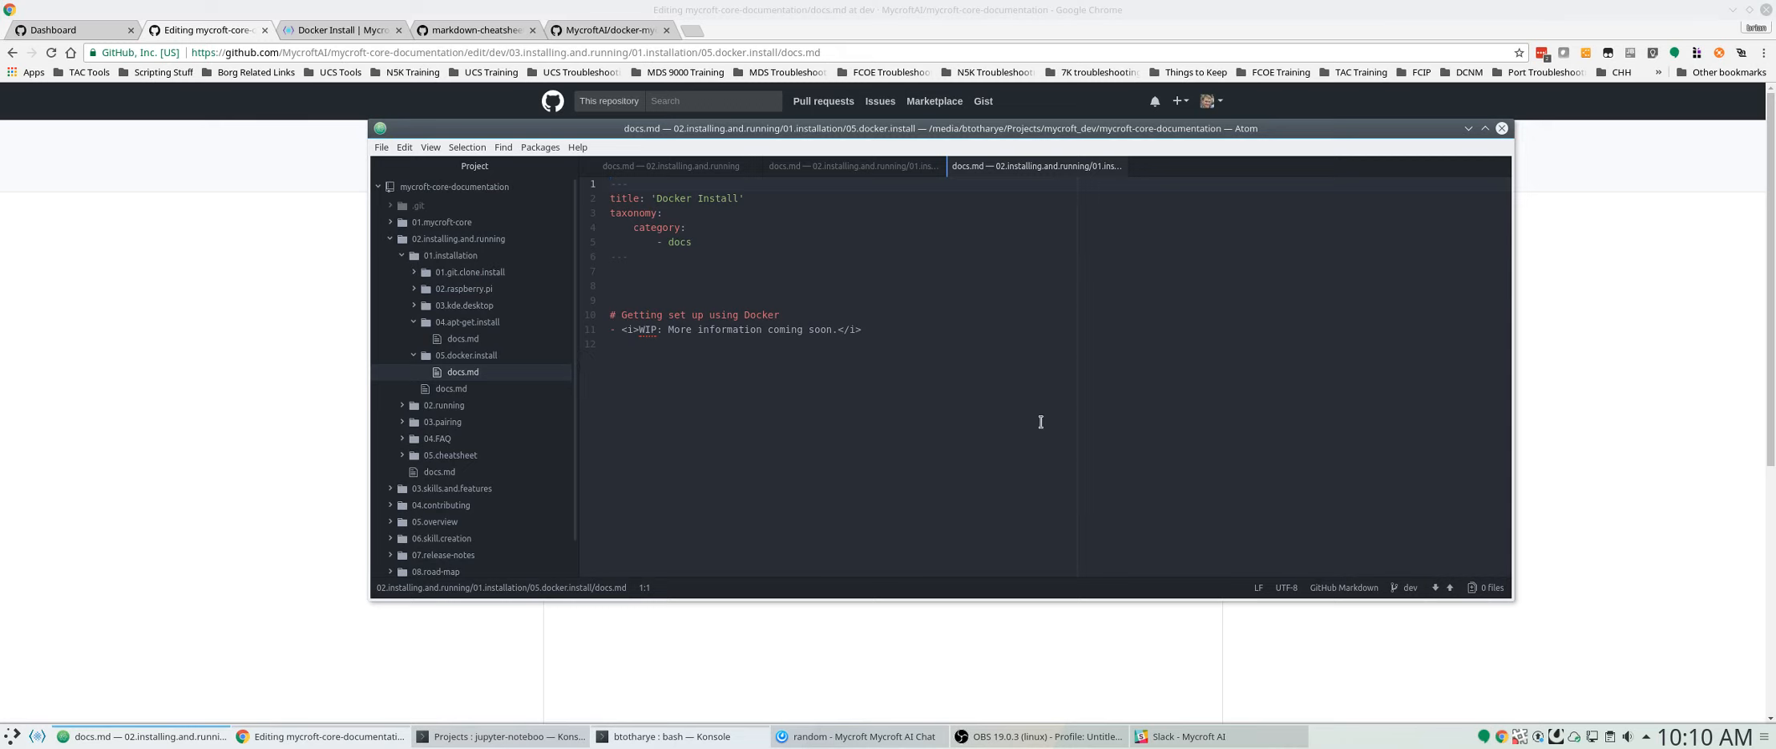
{"action": "left_click", "coordinate": [245, 508]}
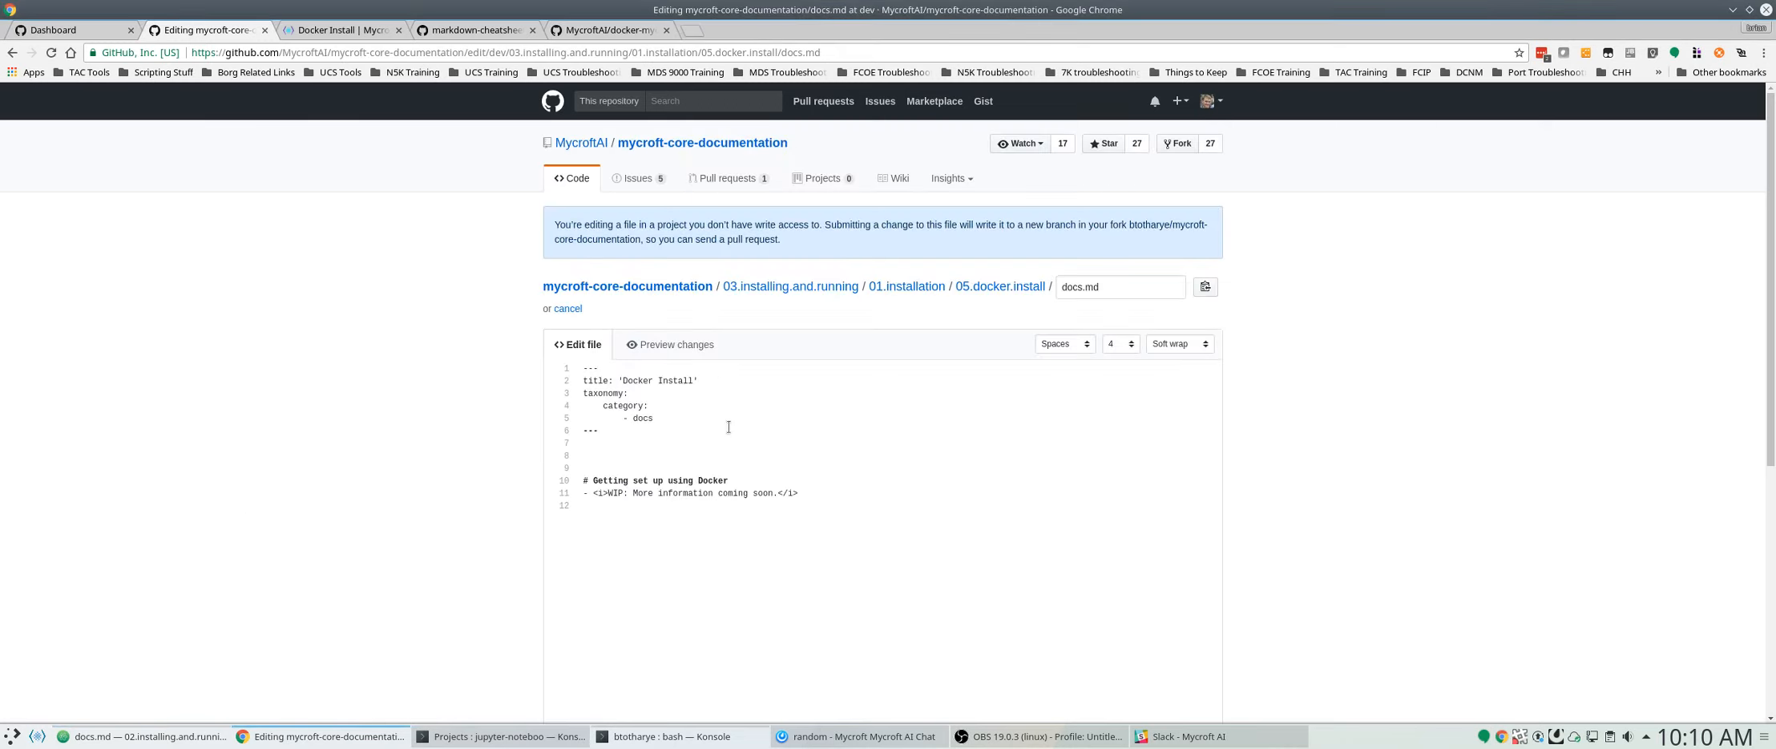
{"action": "left_click", "coordinate": [608, 448]}
{"action": "left_click", "coordinate": [673, 344]}
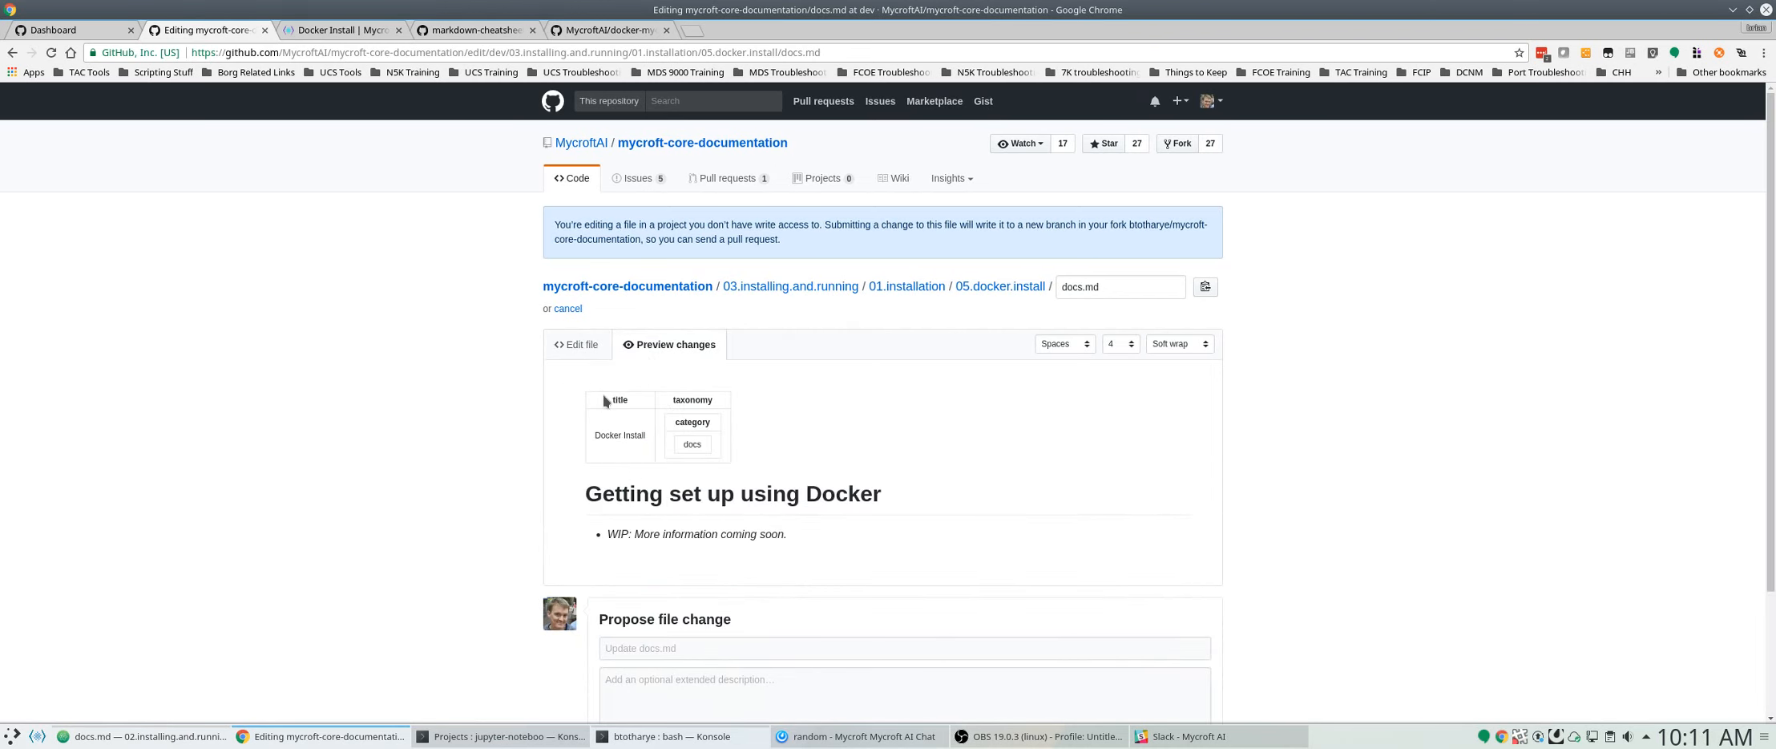
{"action": "left_click", "coordinate": [561, 346]}
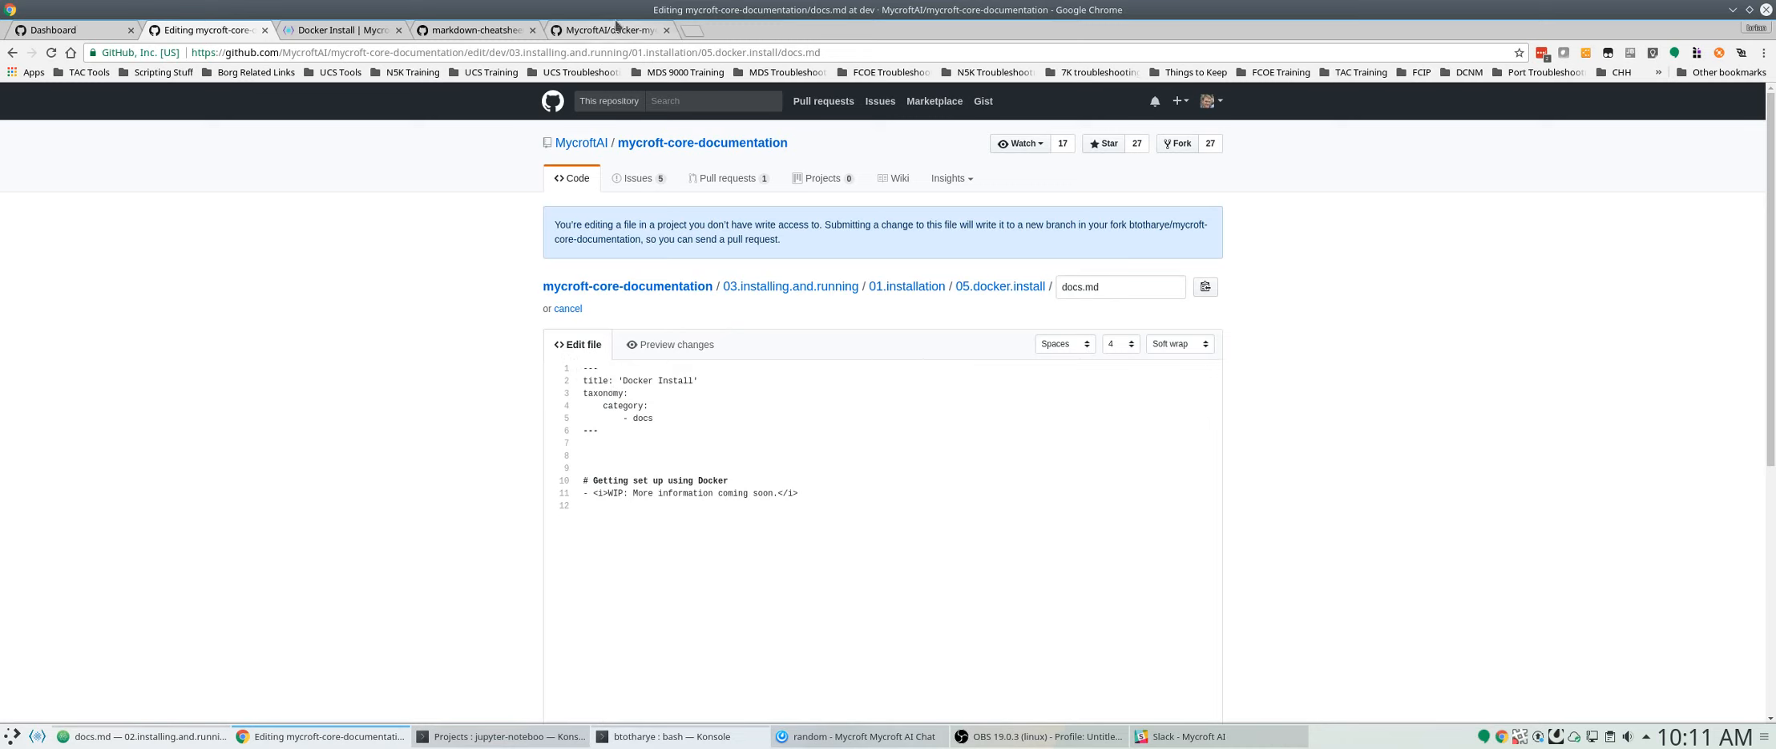
- Review the docker-mycroft repository's README, from the build and run instructions through the CLI access section
{"action": "left_click", "coordinate": [609, 31]}
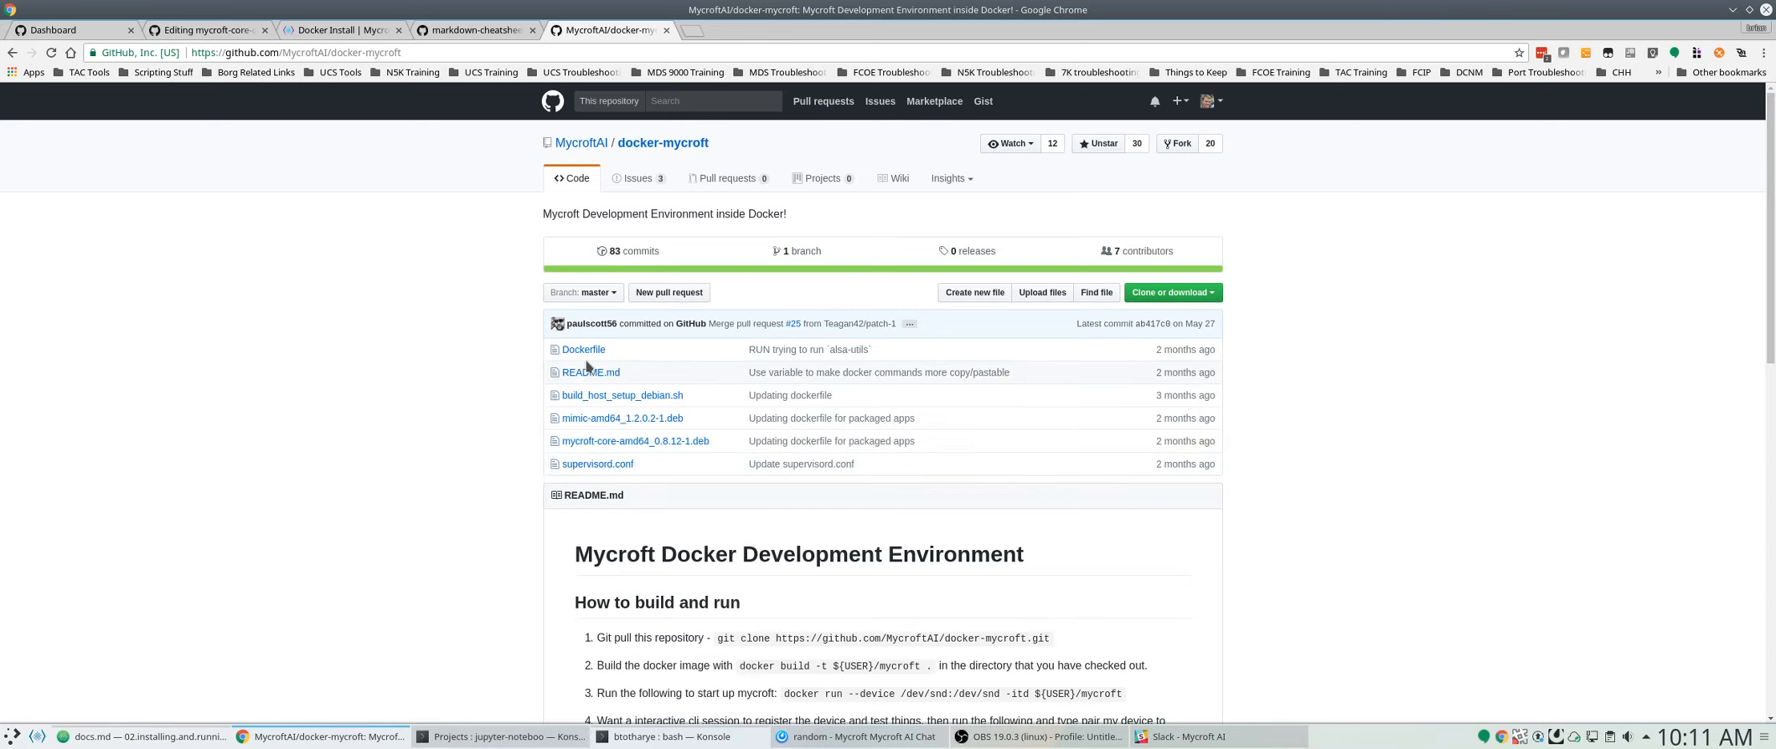
{"action": "scroll", "coordinate": [452, 441], "scroll_direction": "down", "scroll_amount": 3}
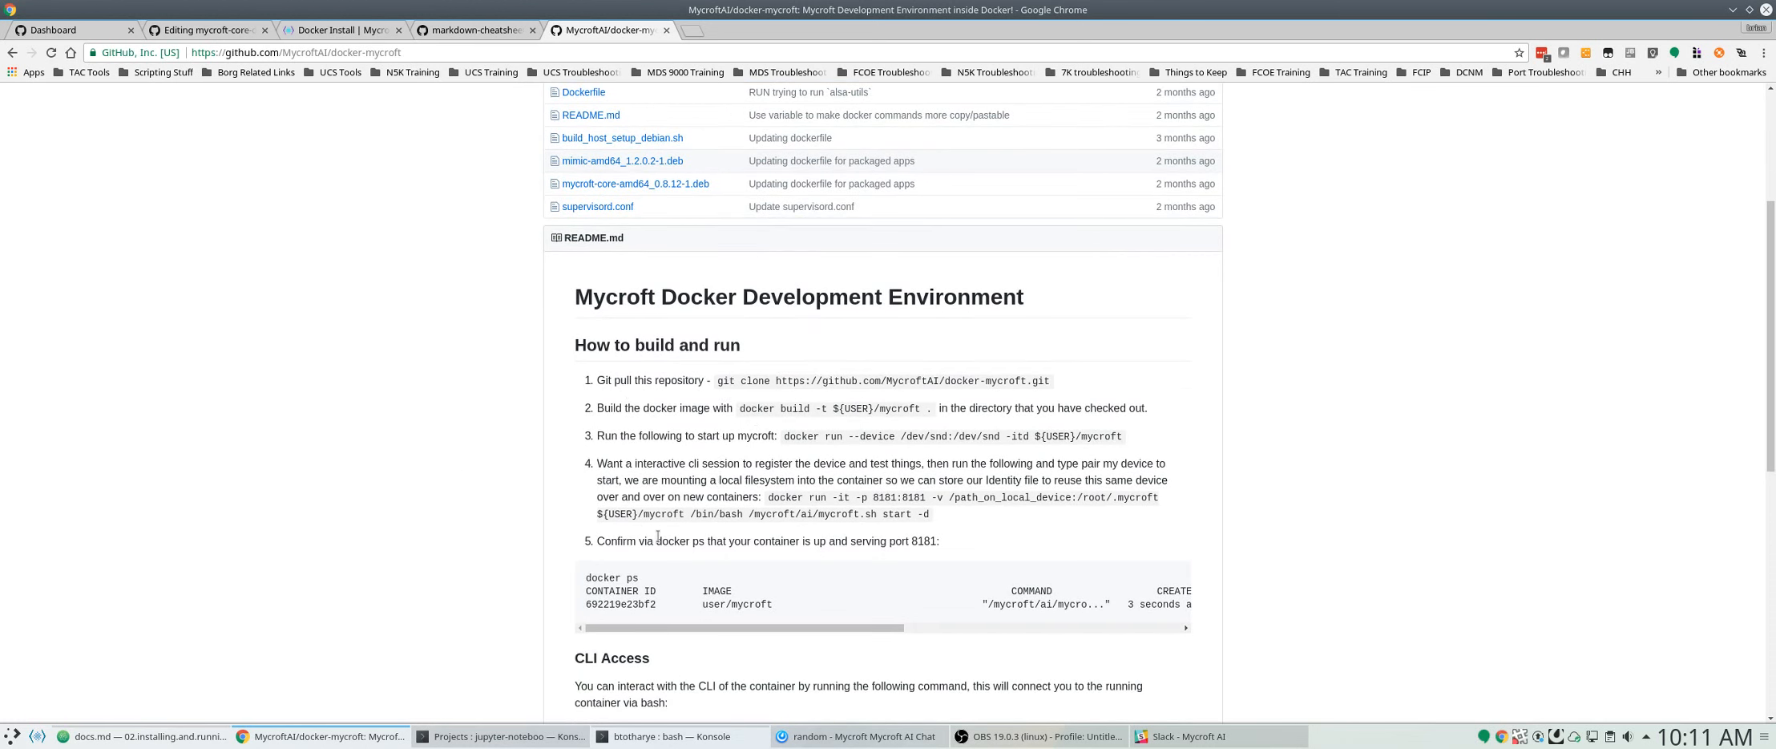
{"action": "scroll", "coordinate": [658, 535], "scroll_direction": "down", "scroll_amount": 1}
{"action": "scroll", "coordinate": [721, 496], "scroll_direction": "down", "scroll_amount": 6}
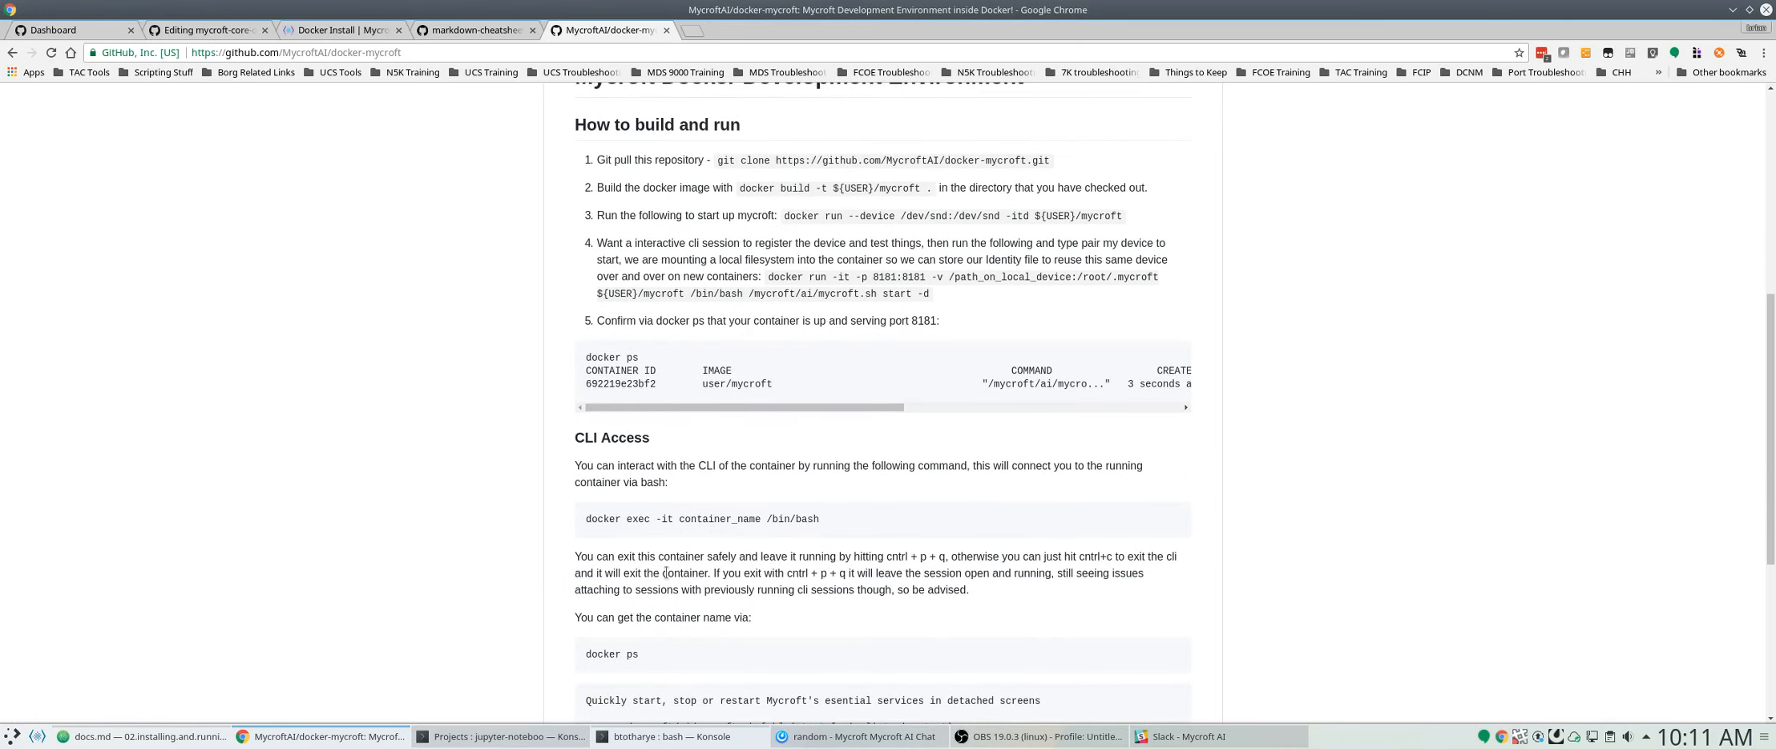
{"action": "scroll", "coordinate": [630, 380], "scroll_direction": "up", "scroll_amount": 3}
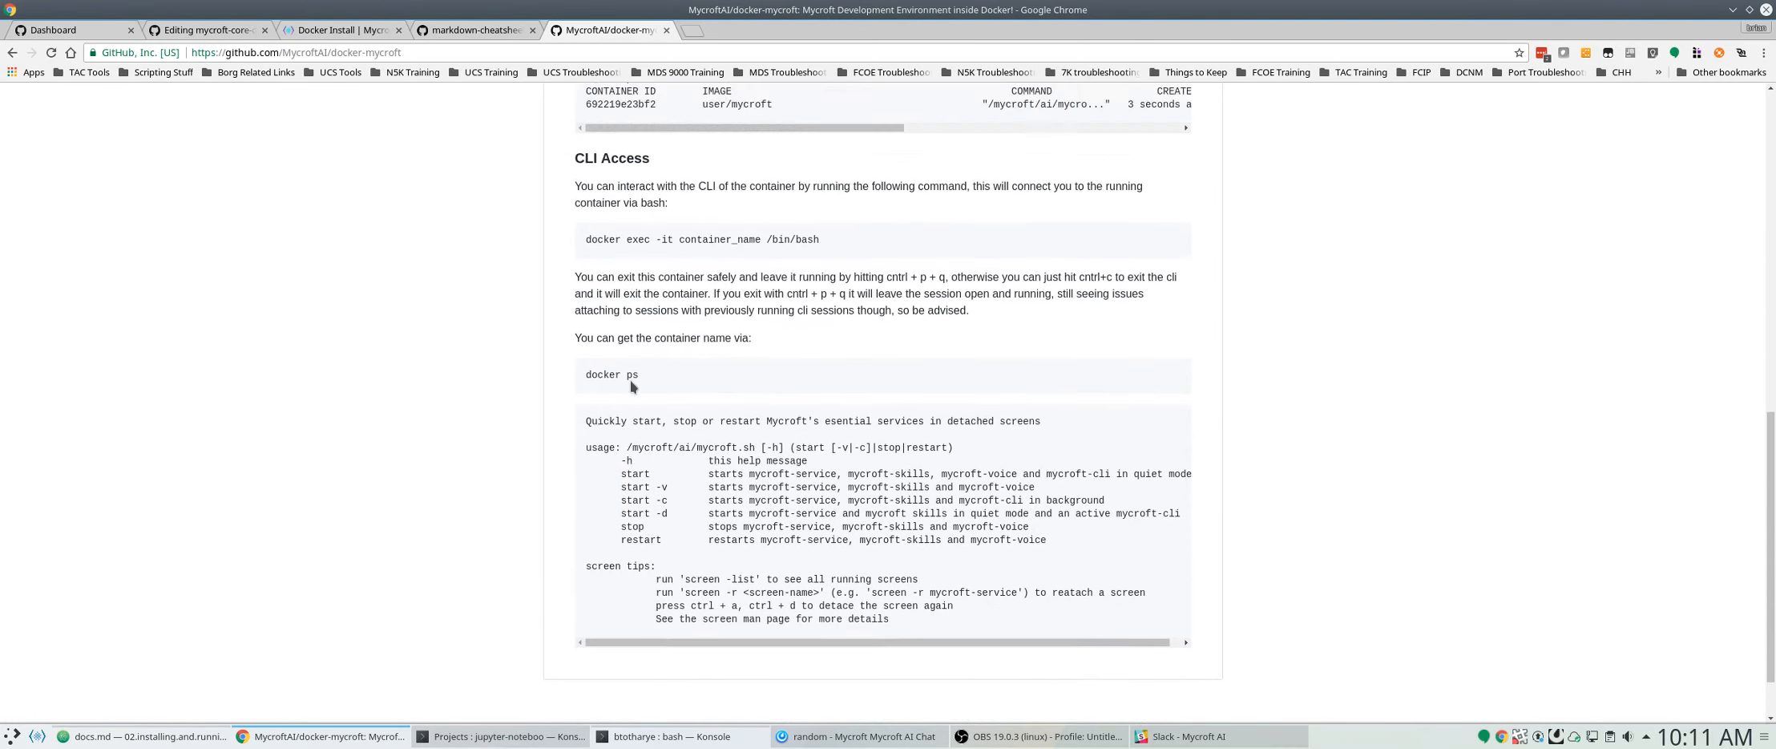
{"action": "scroll", "coordinate": [548, 346], "scroll_direction": "up", "scroll_amount": 6}
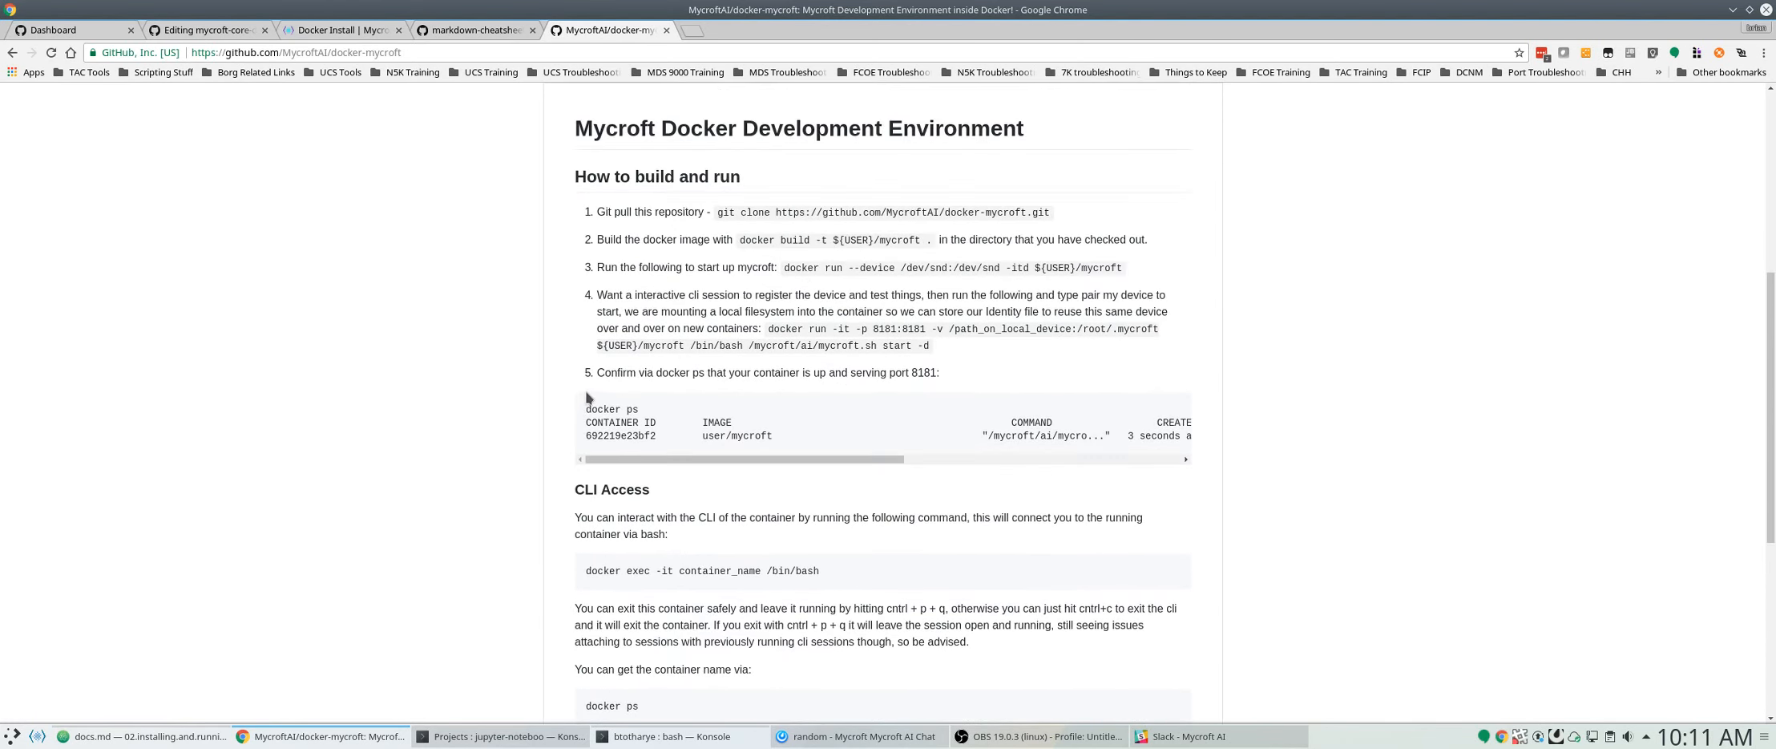
{"action": "scroll", "coordinate": [601, 424], "scroll_direction": "up", "scroll_amount": 2}
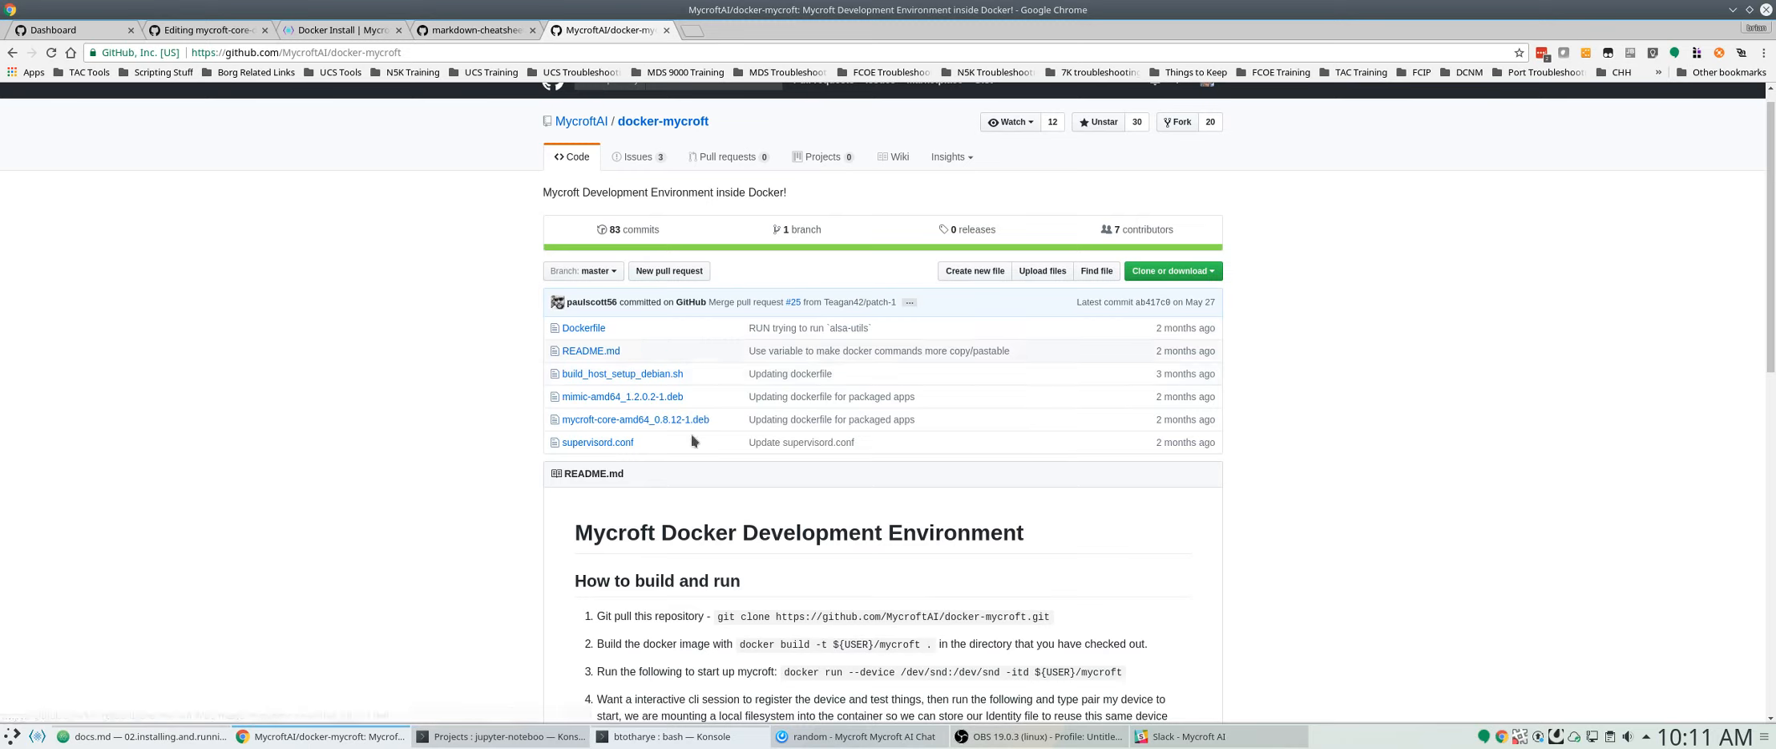
- Open README.md in the docker-mycroft repository and bring up its Markdown source in the file editor
{"action": "left_click", "coordinate": [599, 354]}
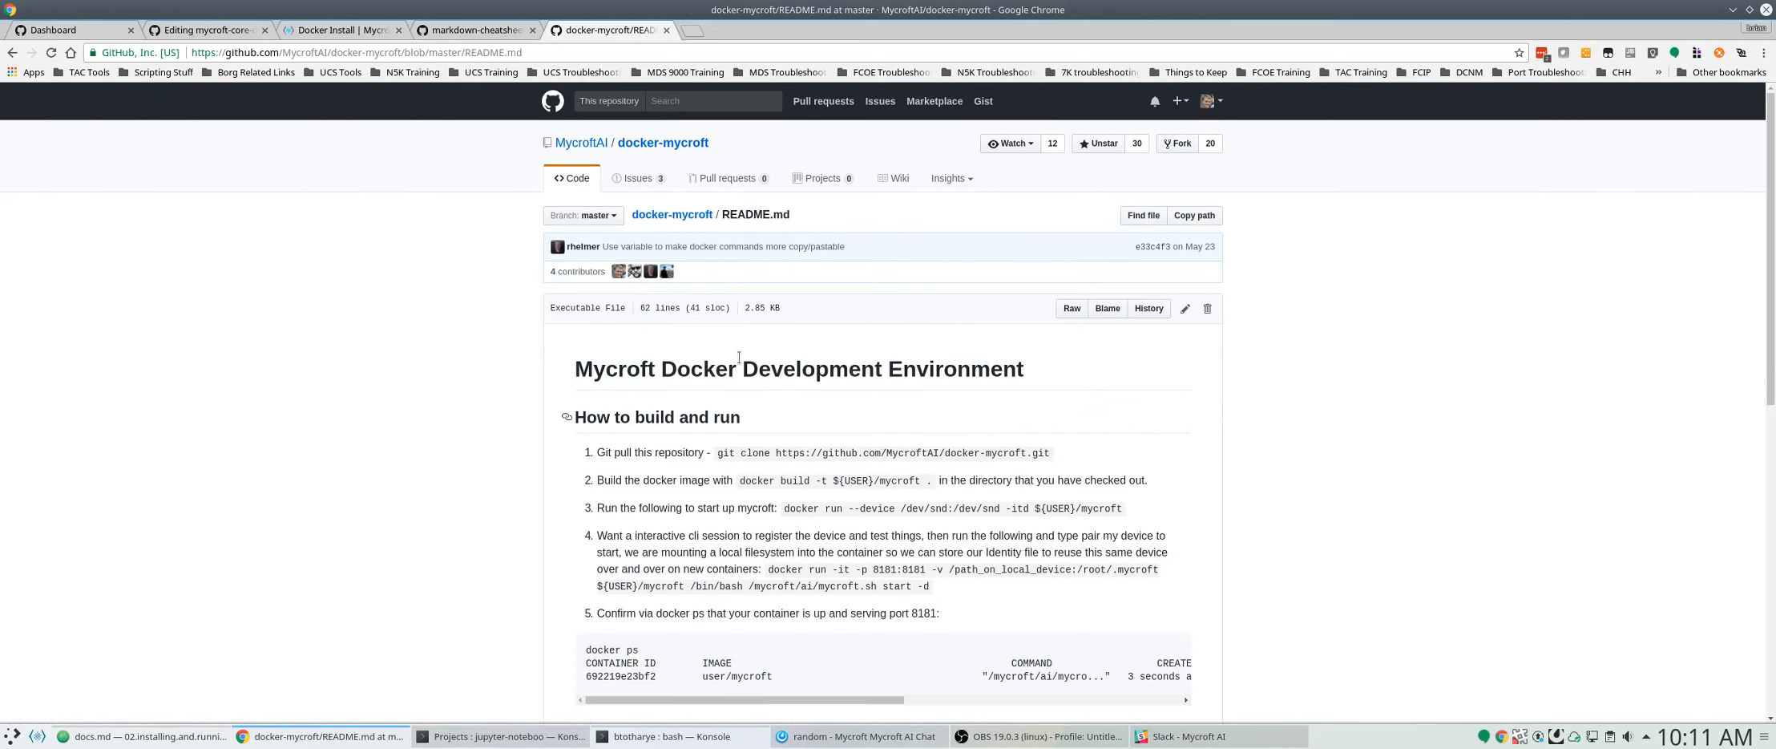
{"action": "scroll", "coordinate": [715, 385], "scroll_direction": "down", "scroll_amount": 5}
{"action": "scroll", "coordinate": [833, 393], "scroll_direction": "up", "scroll_amount": 4}
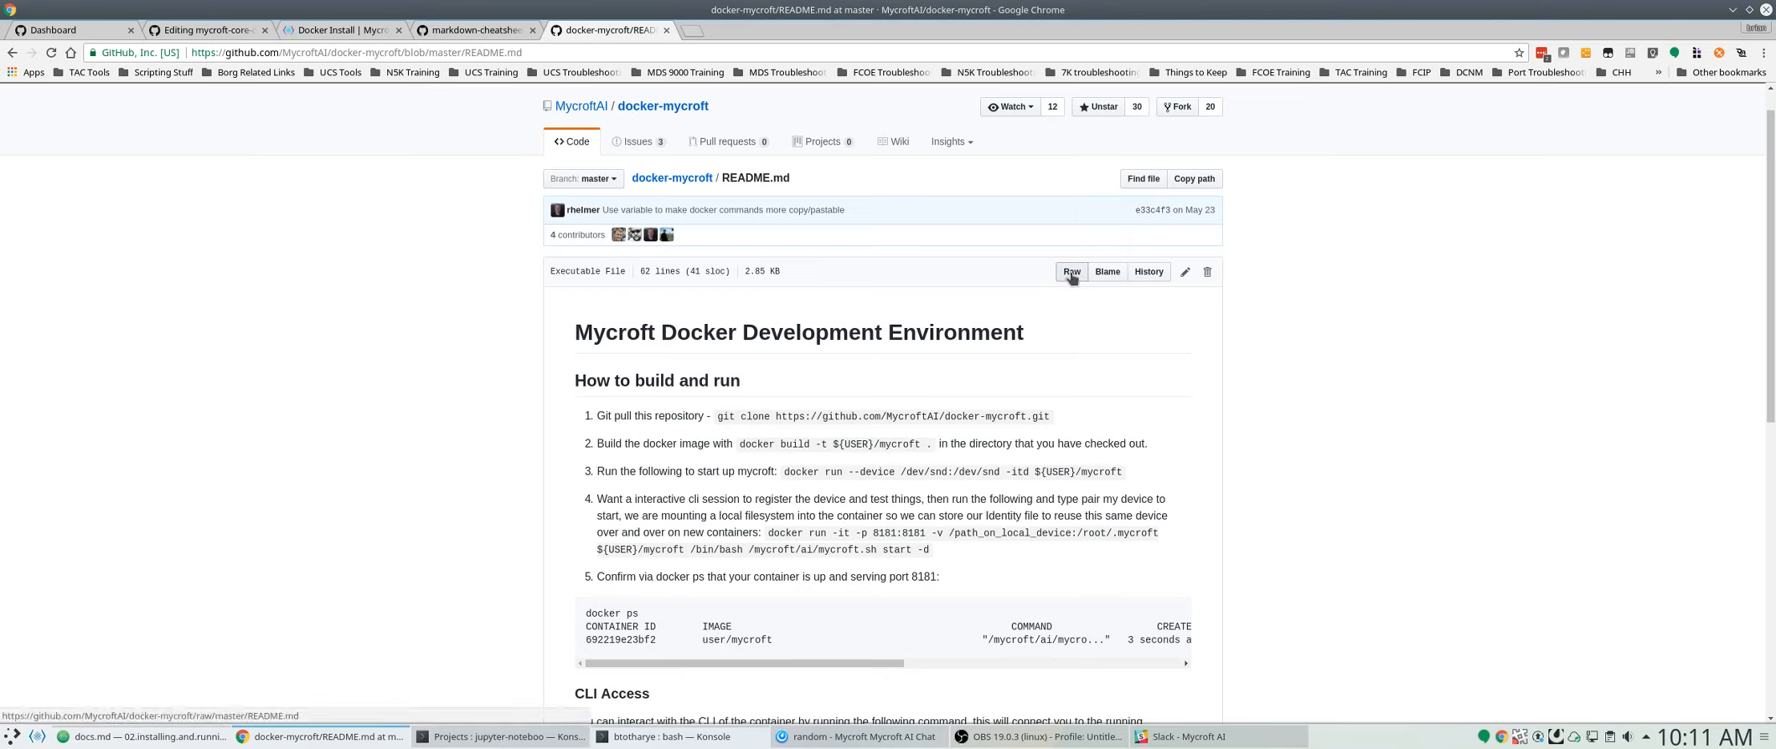
{"action": "left_click", "coordinate": [1185, 274]}
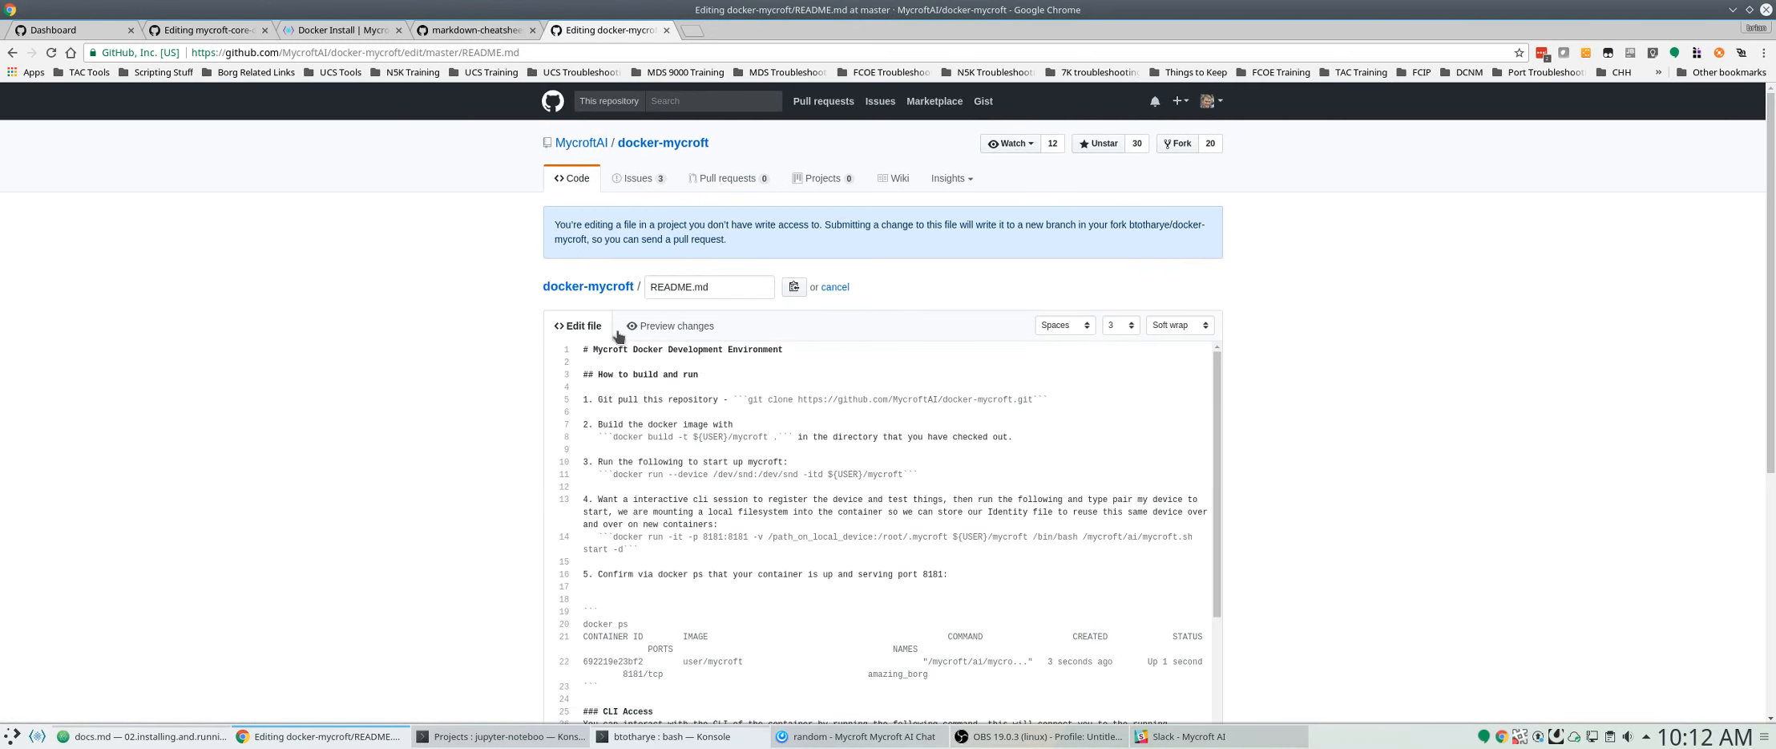
- Copy the docker-mycroft README's Markdown source from the main heading down to the closing screen tips block
{"action": "scroll", "coordinate": [748, 424], "scroll_direction": "down", "scroll_amount": 1}
{"action": "scroll", "coordinate": [748, 425], "scroll_direction": "up", "scroll_amount": 1}
{"action": "left_click_drag", "start_coordinate": [584, 351], "coordinate": [754, 503]}
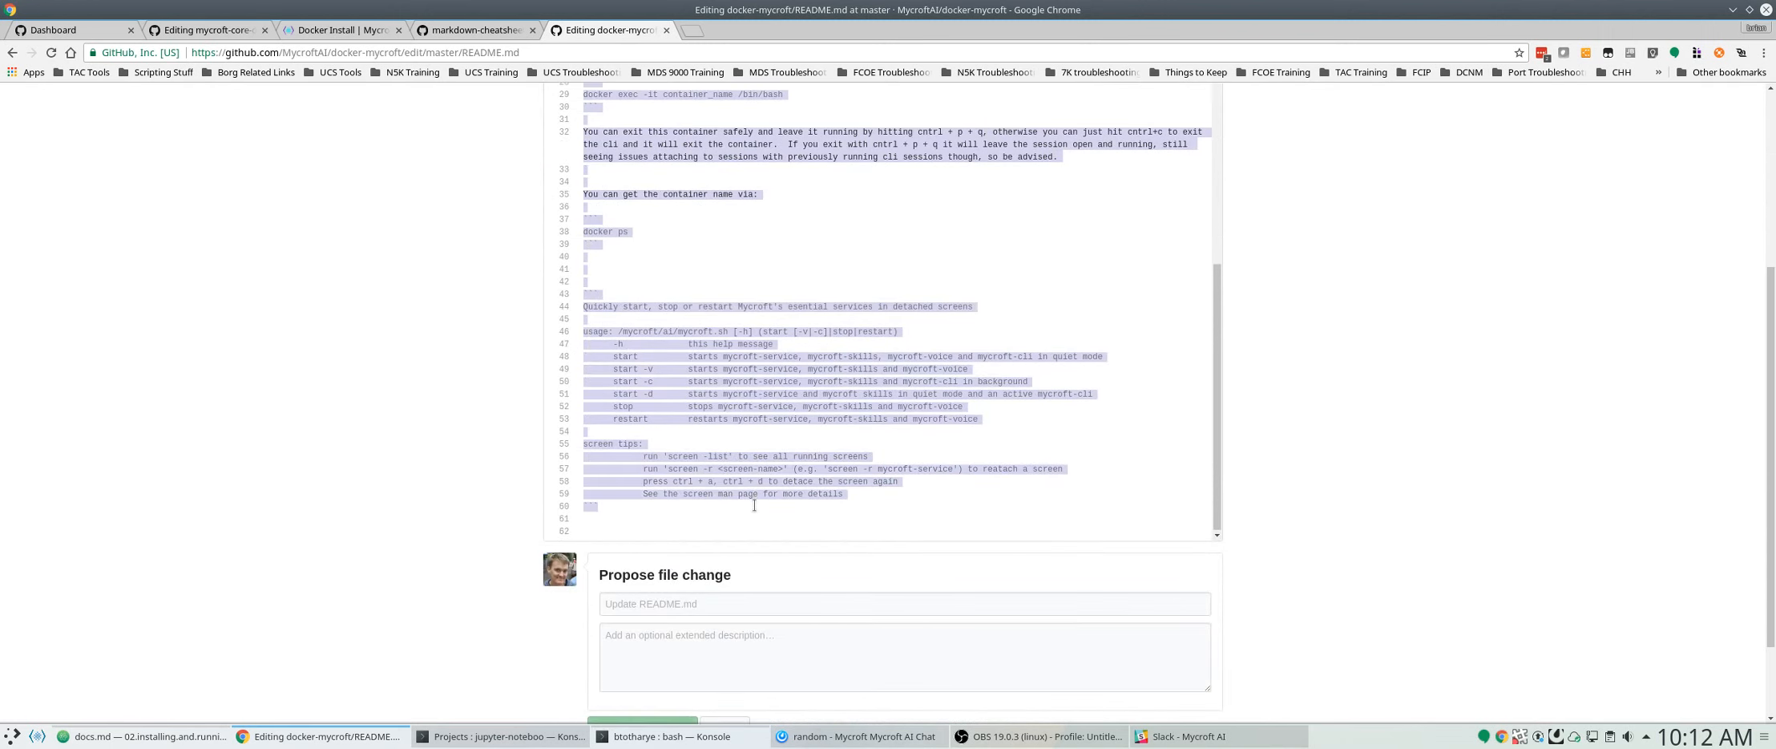
{"action": "right_click", "coordinate": [729, 481]}
{"action": "left_click", "coordinate": [749, 255]}
- Replace the "Getting set up using Docker" heading and WIP line in the Docker Install docs.md with the copied README Markdown
{"action": "left_click", "coordinate": [194, 32]}
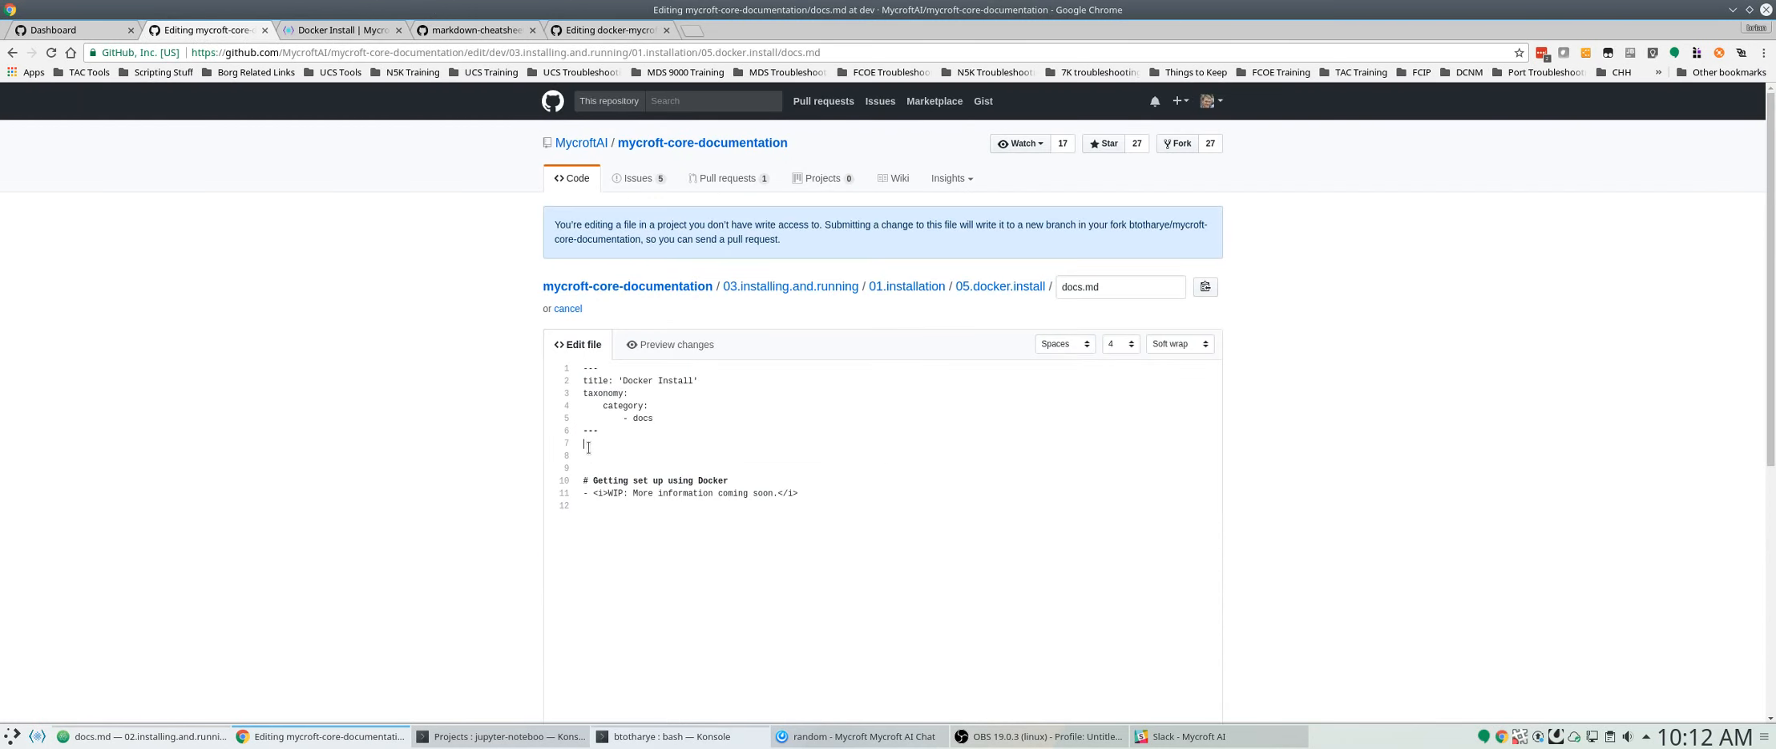
{"action": "key", "text": "Return"}
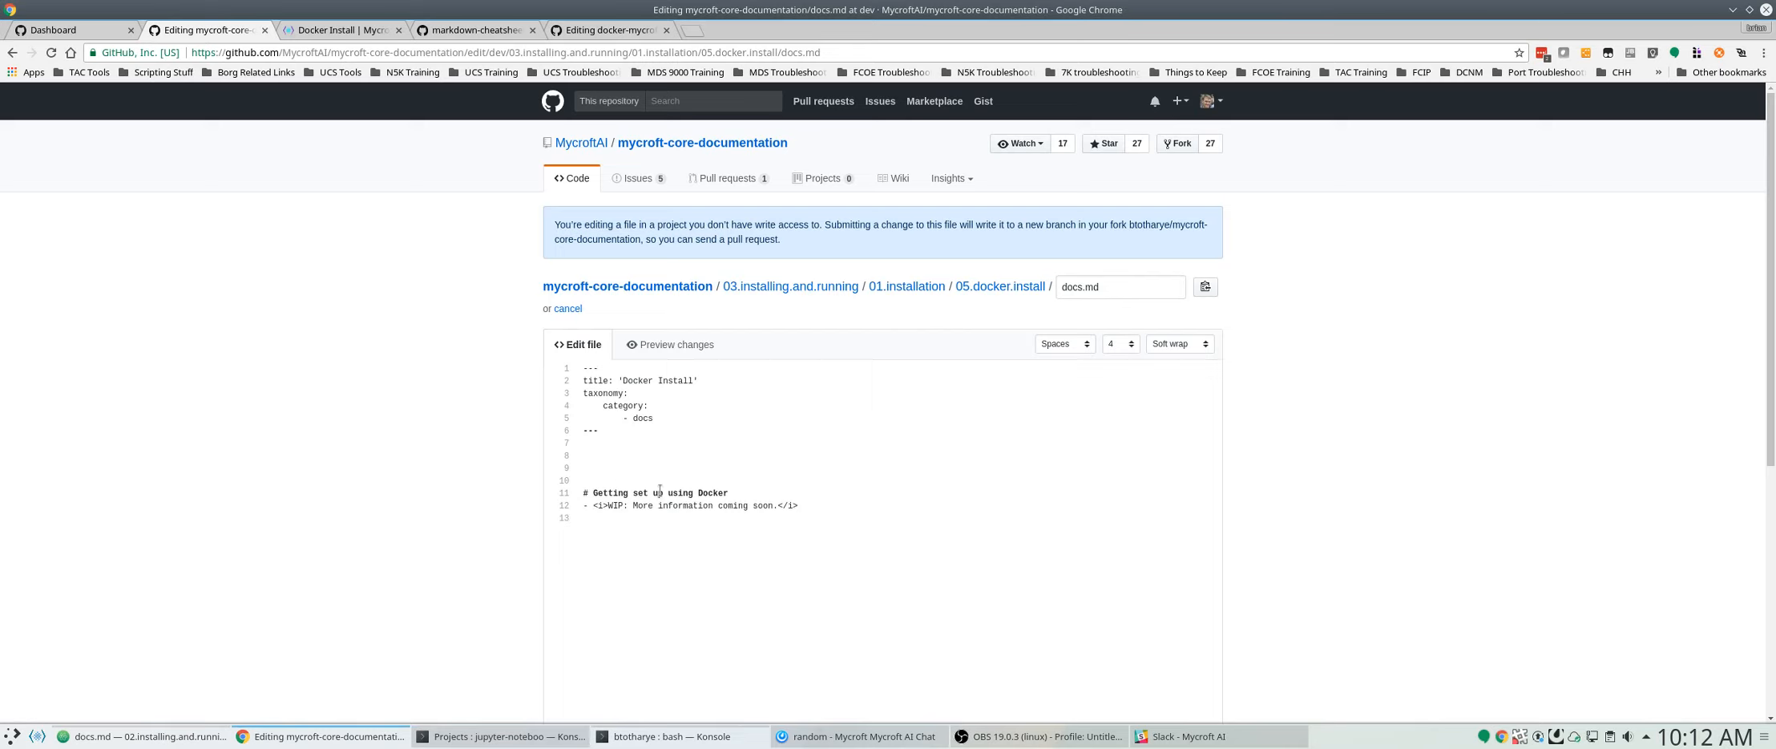
{"action": "left_click_drag", "start_coordinate": [807, 503], "coordinate": [572, 498]}
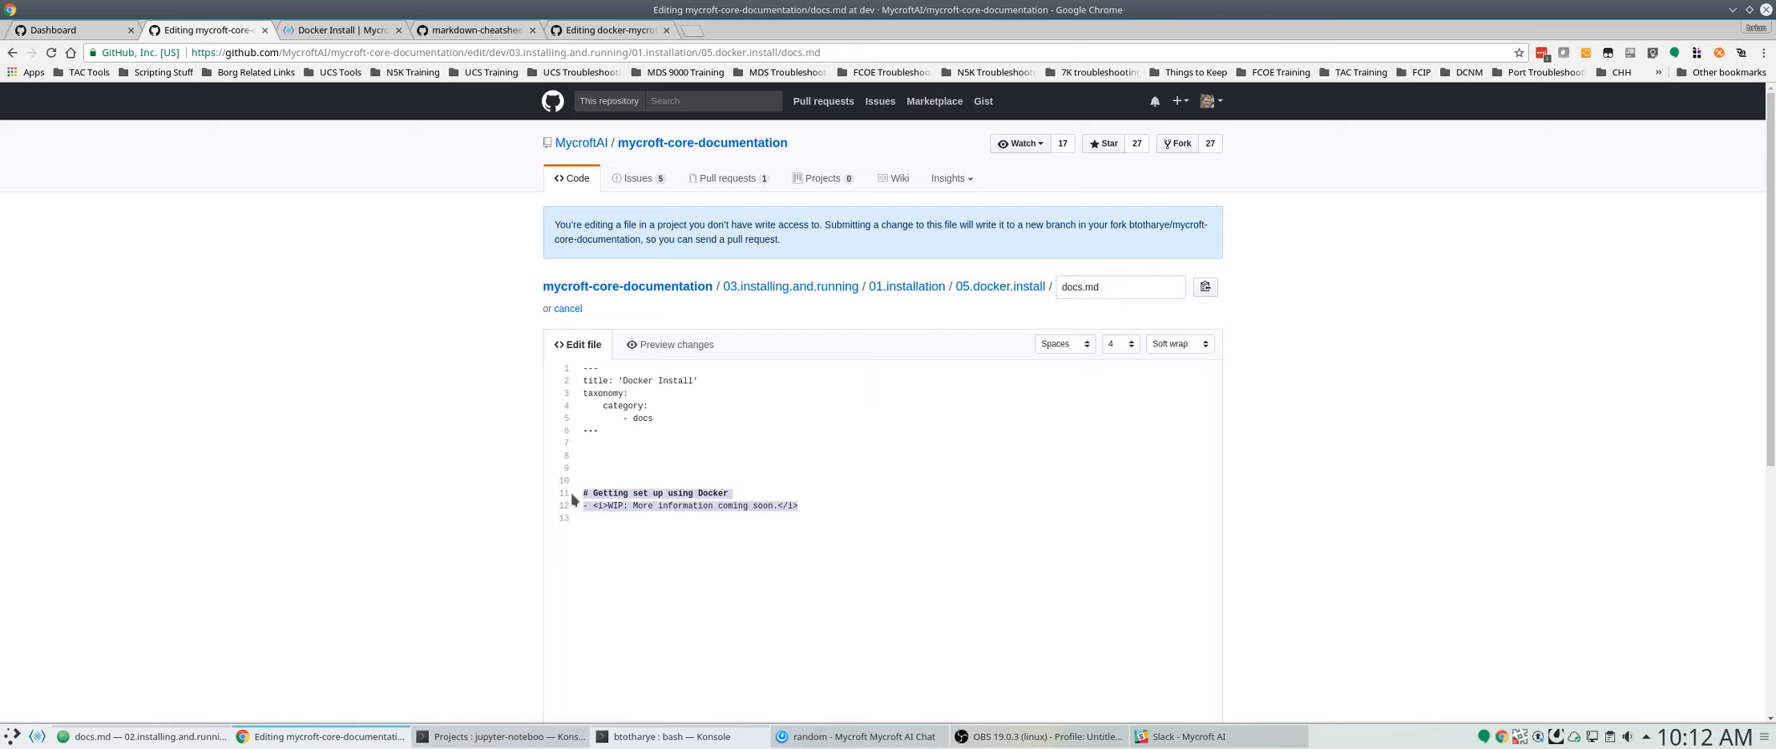
{"action": "key", "text": "BackSpace"}
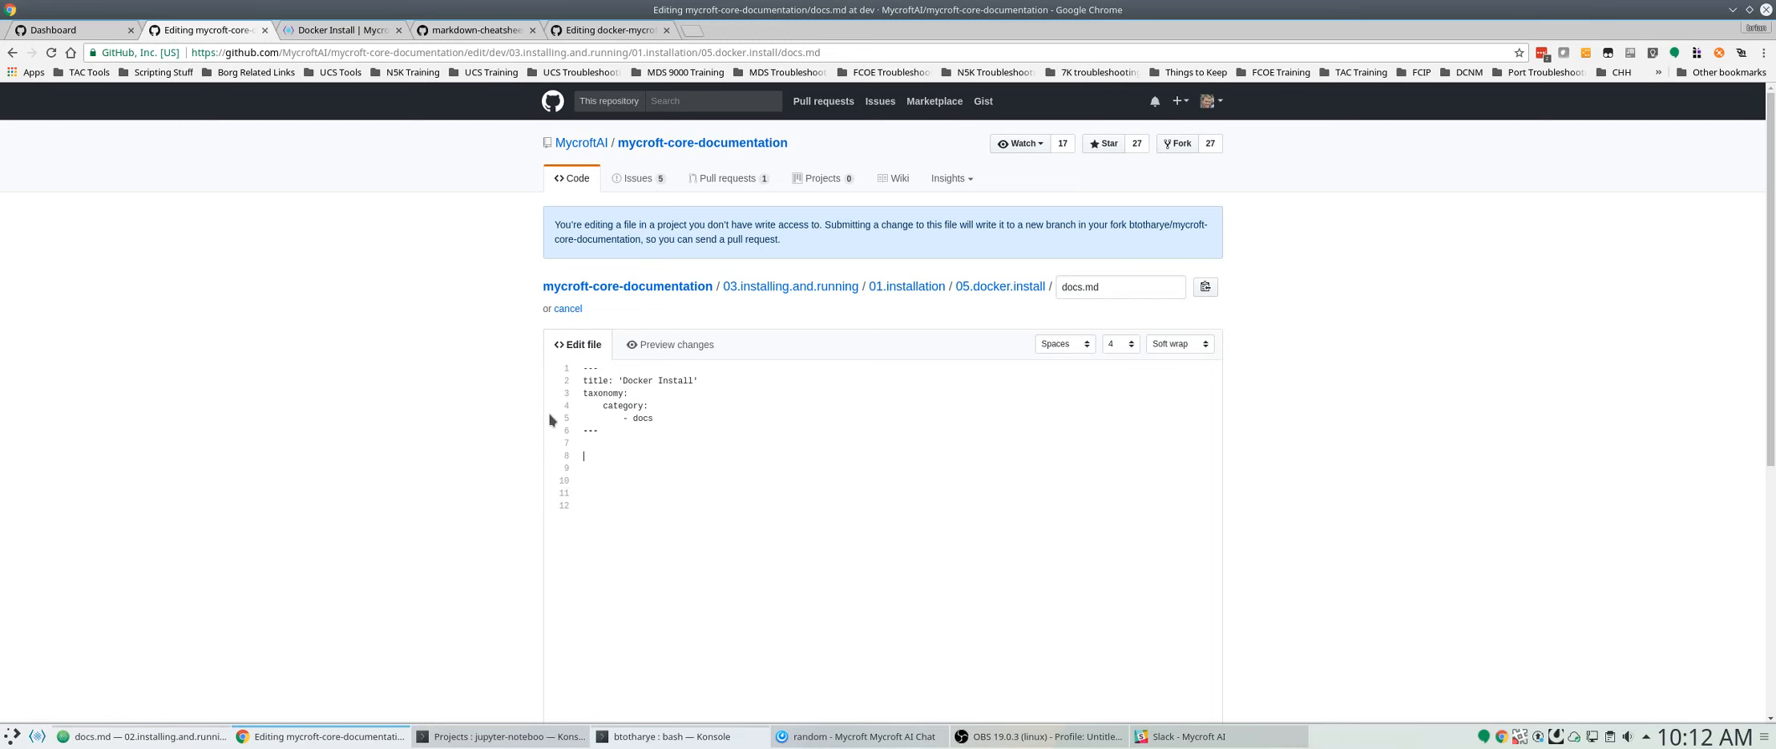
{"action": "key", "text": "ctrl+v"}
{"action": "scroll", "coordinate": [773, 456], "scroll_direction": "up", "scroll_amount": 5}
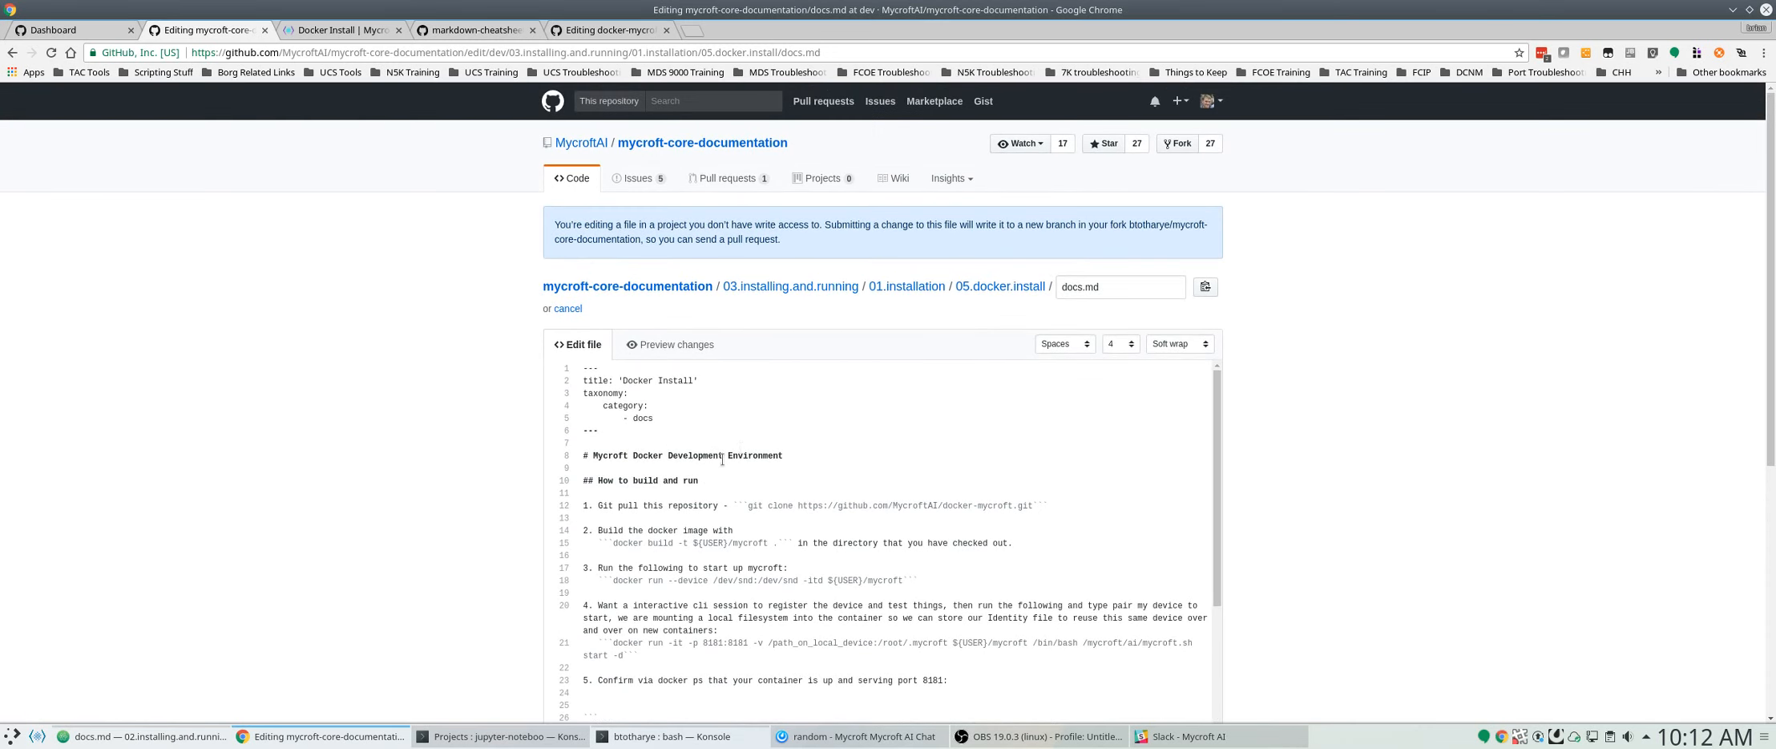
{"action": "left_click", "coordinate": [629, 436]}
{"action": "key", "text": "Return"}
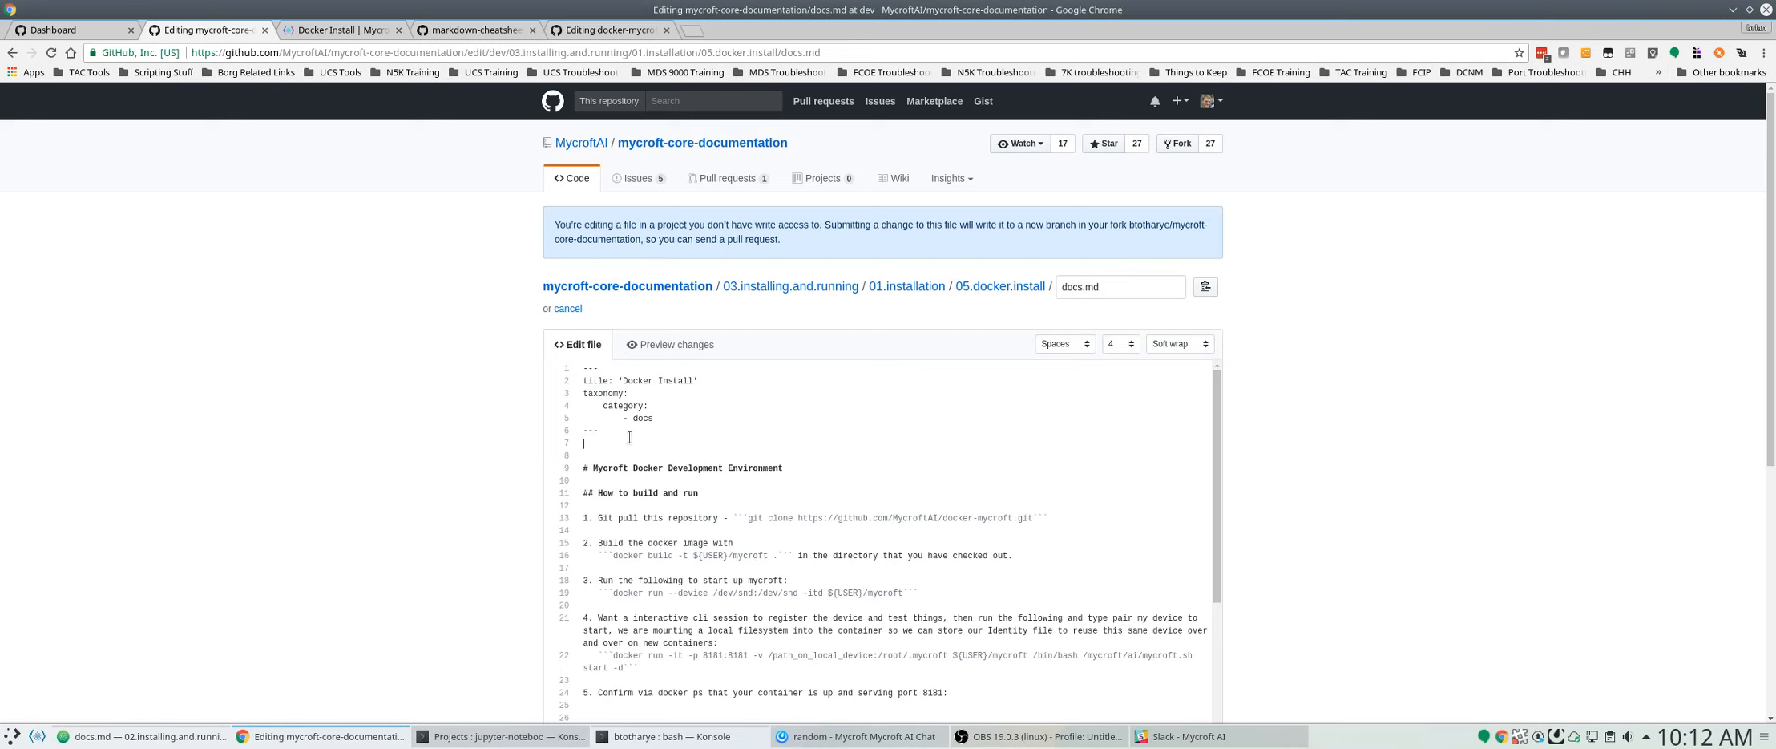
{"action": "key", "text": "BackSpace"}
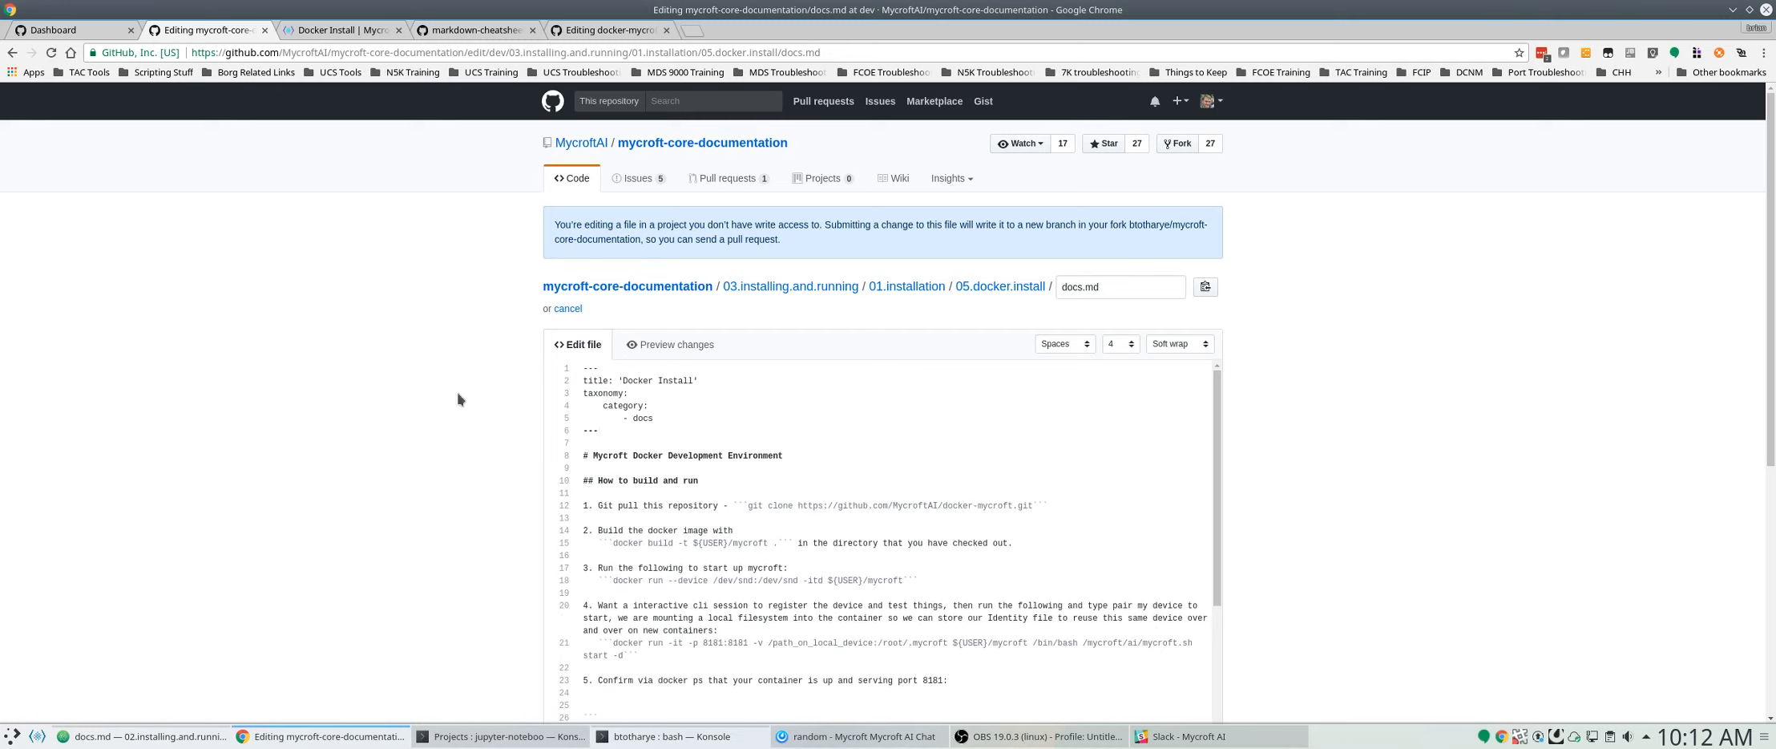
- Change the pasted main heading to "Mycroft Docker - Dev Getting Setup" and start a new line below it
{"action": "left_click_drag", "start_coordinate": [594, 456], "coordinate": [791, 457]}
{"action": "type", "text": "Mycroft Docker - Dev Getting Setup"}
{"action": "key", "text": "Return"}
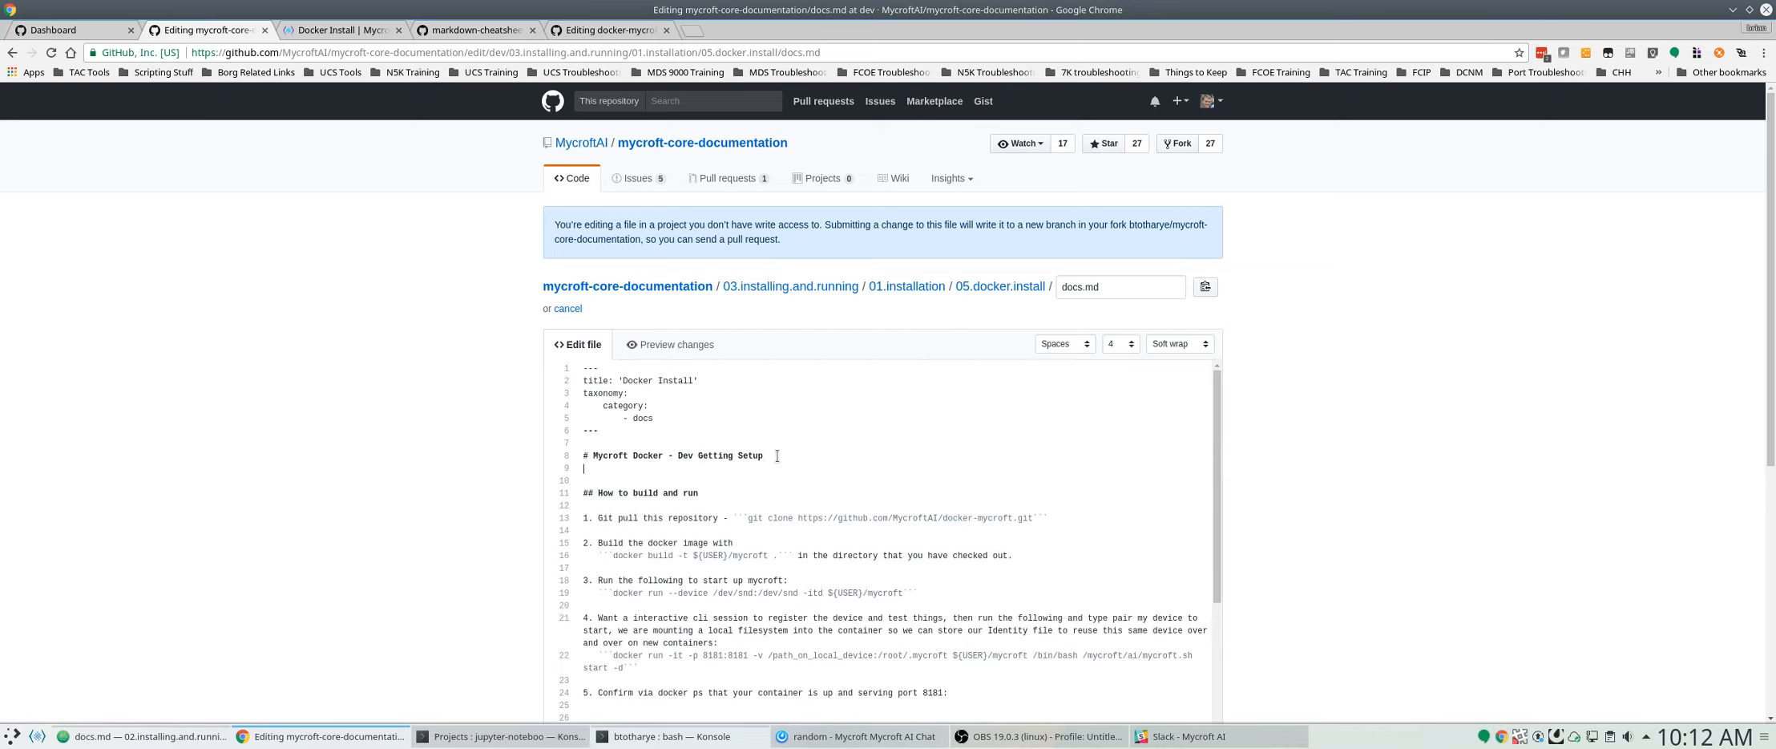
- Add the intro "This is a development setup, not really ready for production use yet. Good for testing out skills, and features inside a container with minimal resources."
{"action": "type", "text": "This is a development setup, not really ready for production use yet"}
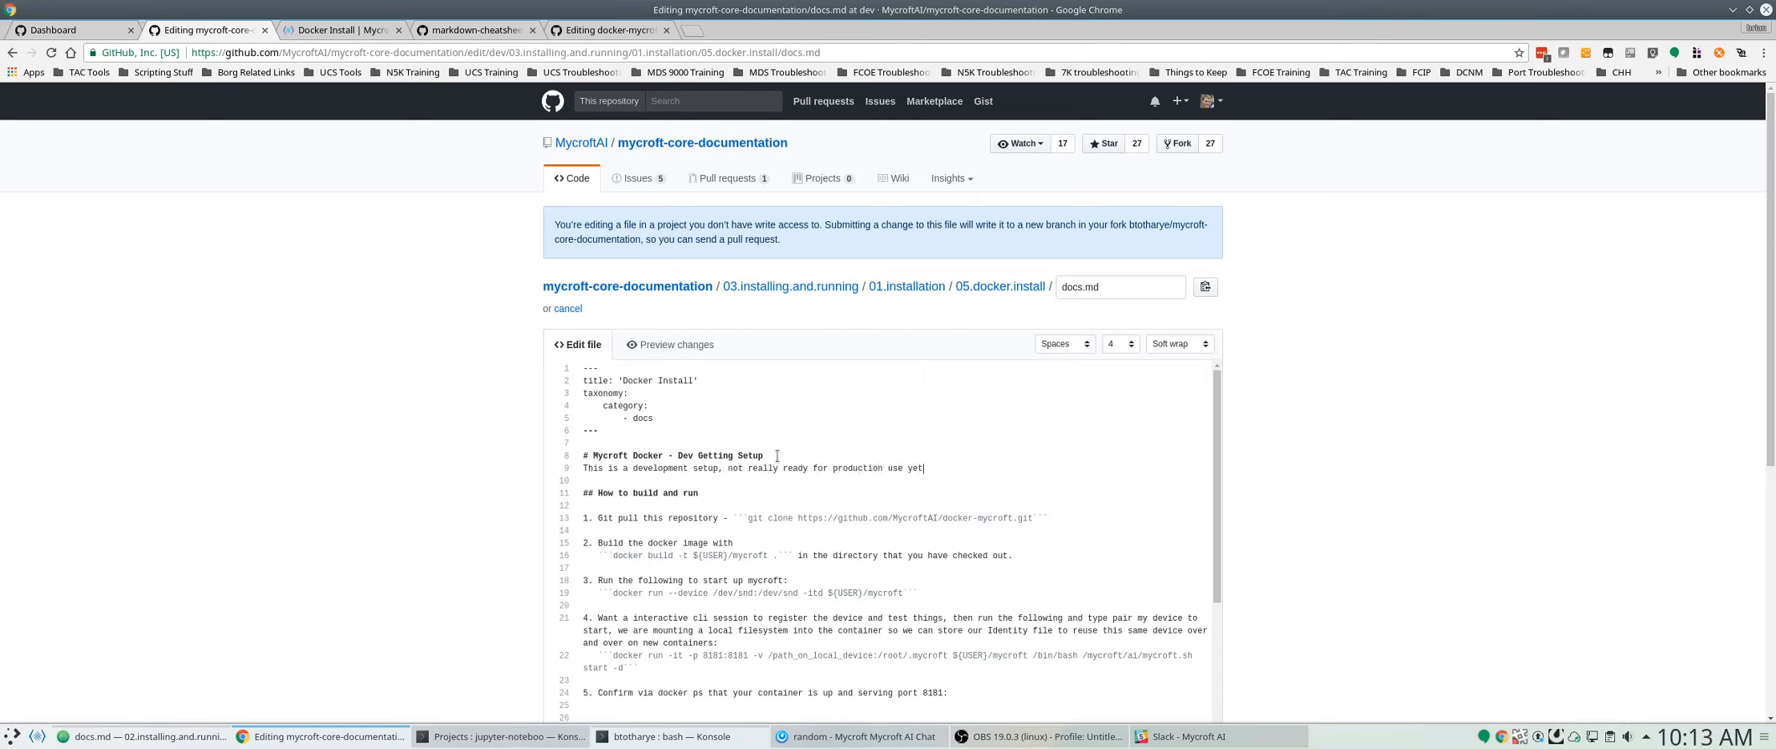
{"action": "type", "text": ".  Good for testing out skills, and features inside a container"}
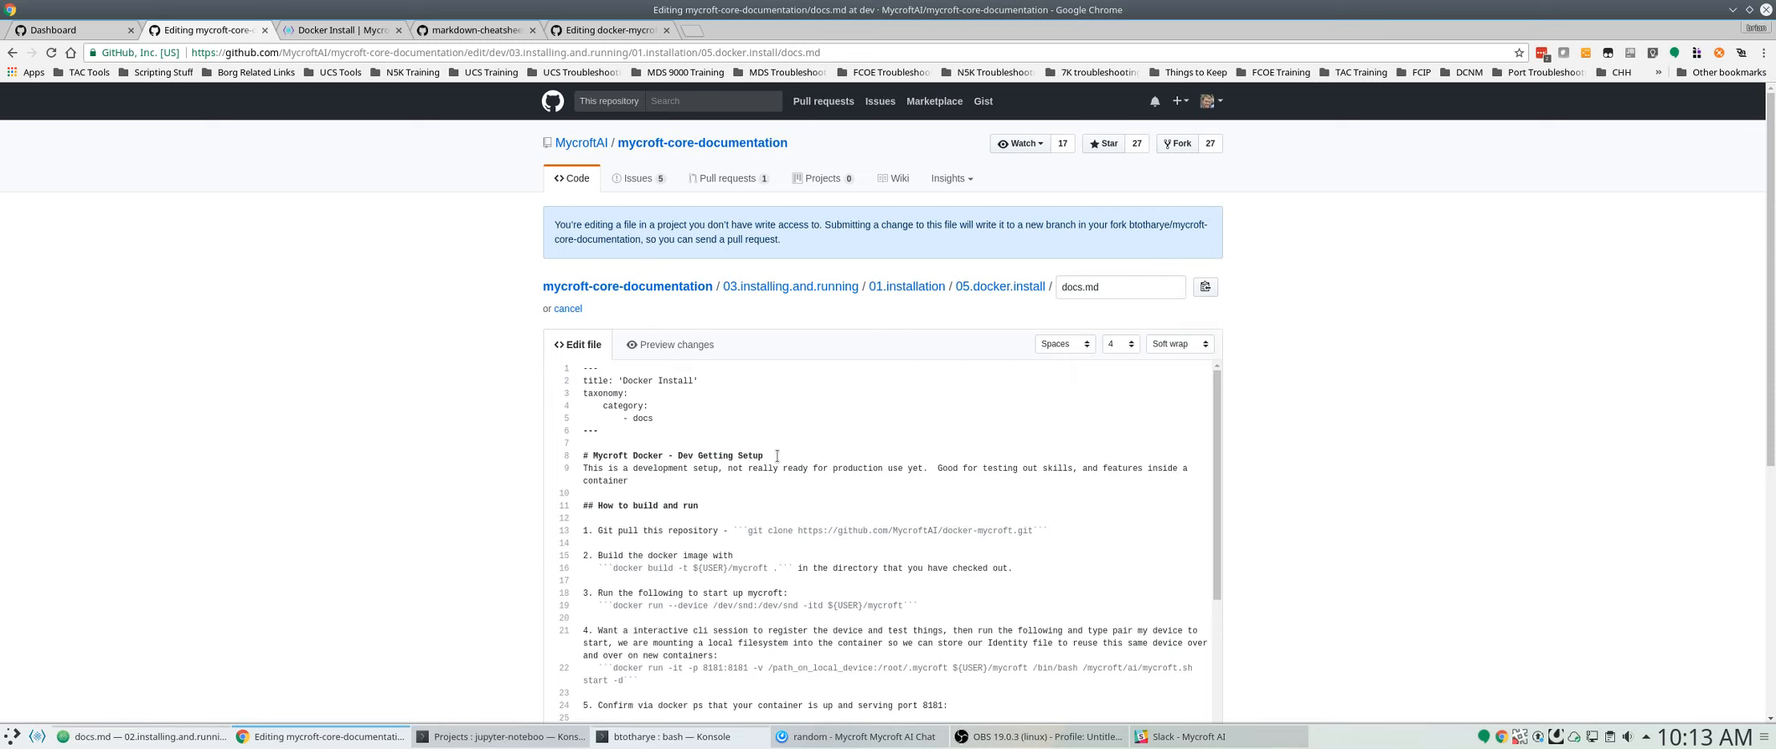
{"action": "type", "text": "minimal resources."}
{"action": "scroll", "coordinate": [629, 473], "scroll_direction": "down", "scroll_amount": 1}
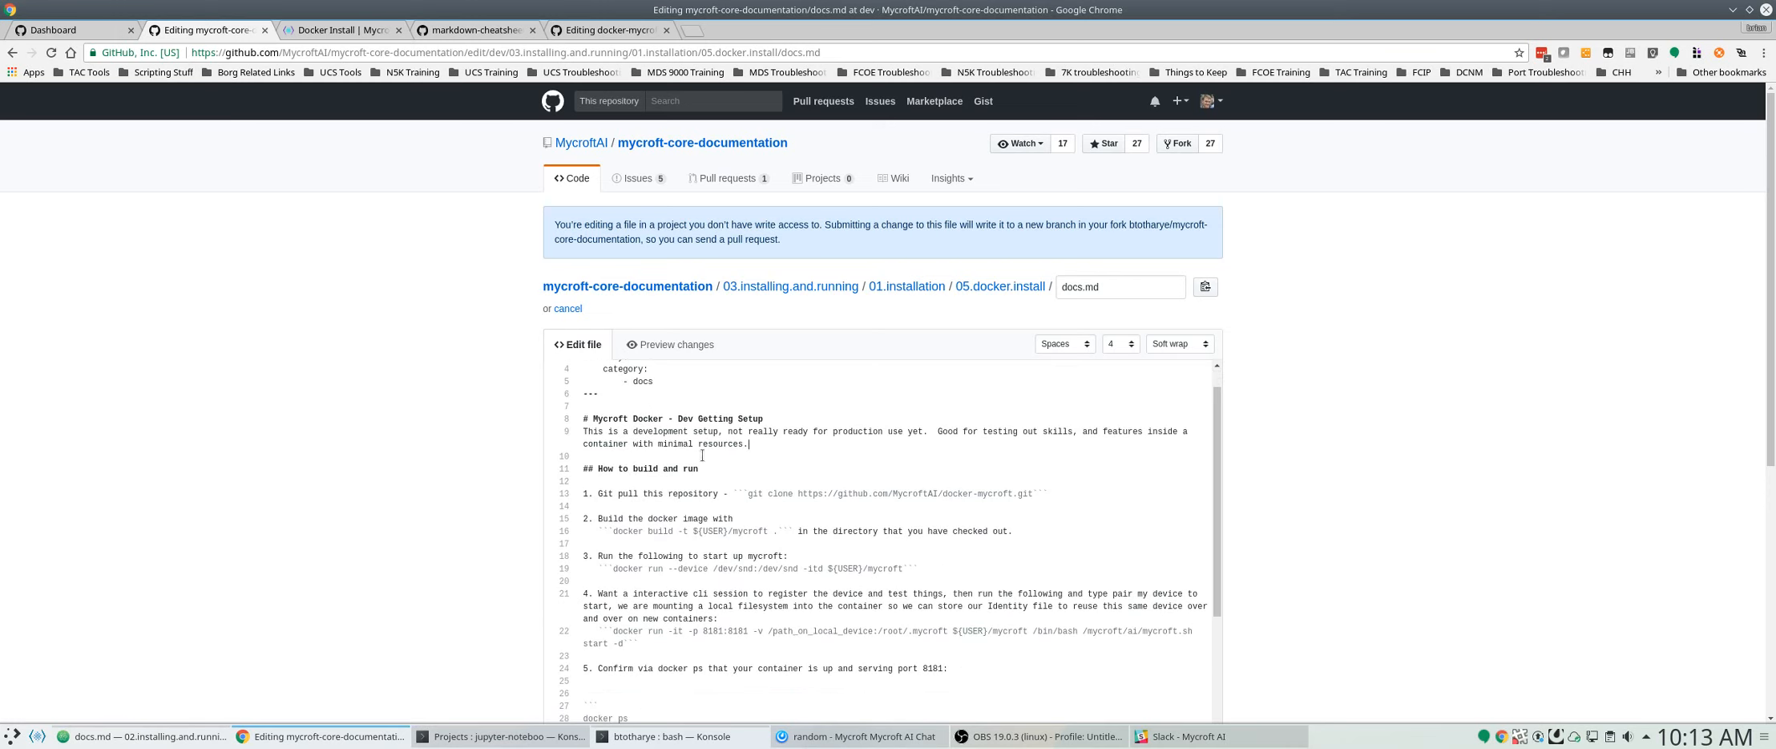
{"action": "scroll", "coordinate": [688, 479], "scroll_direction": "down", "scroll_amount": 1}
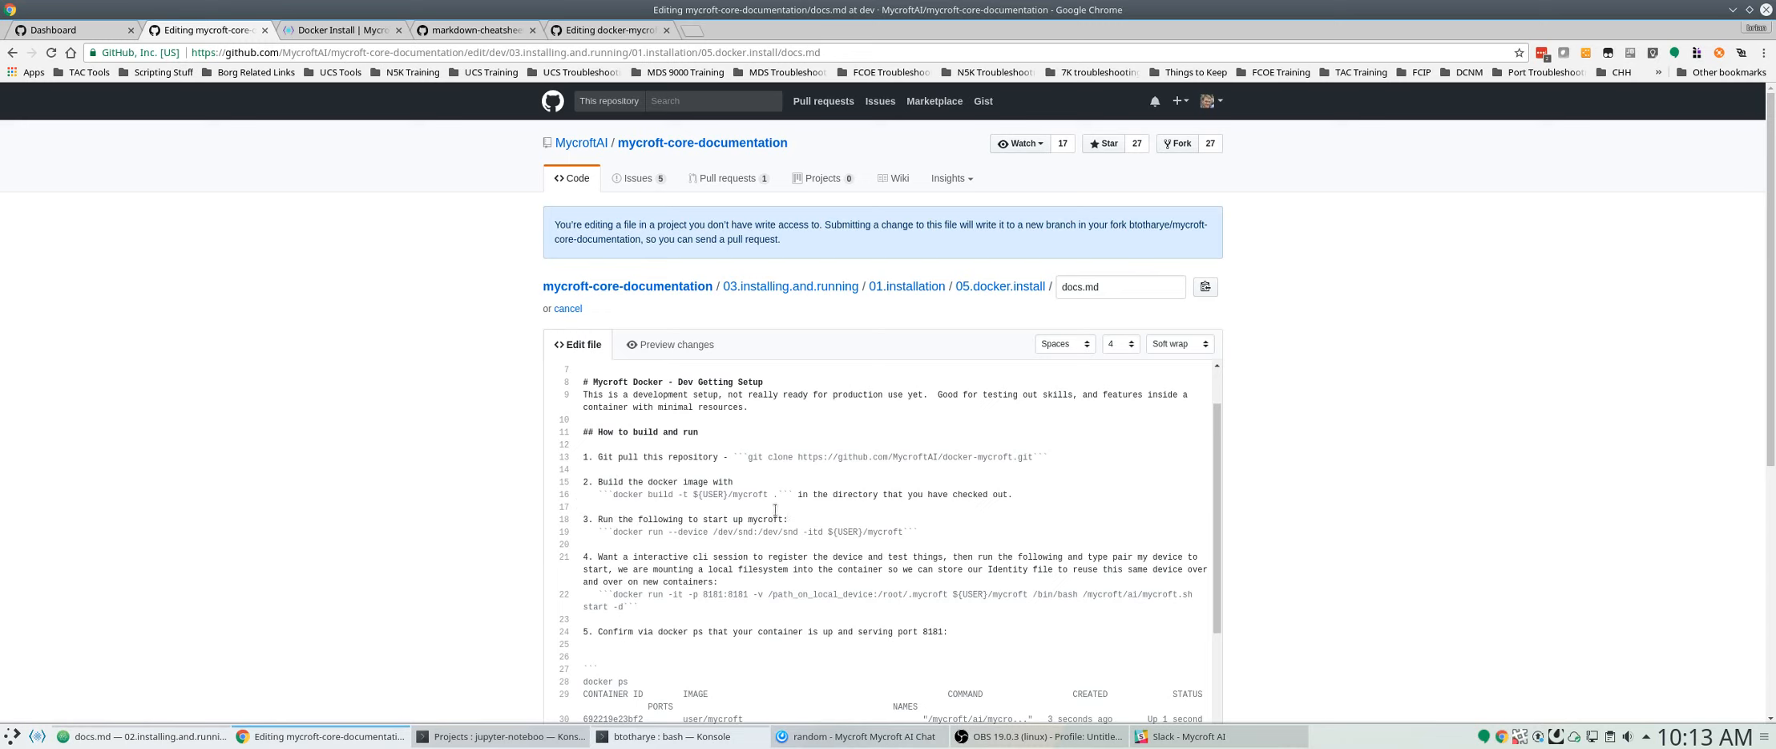
{"action": "scroll", "coordinate": [714, 556], "scroll_direction": "down", "scroll_amount": 1}
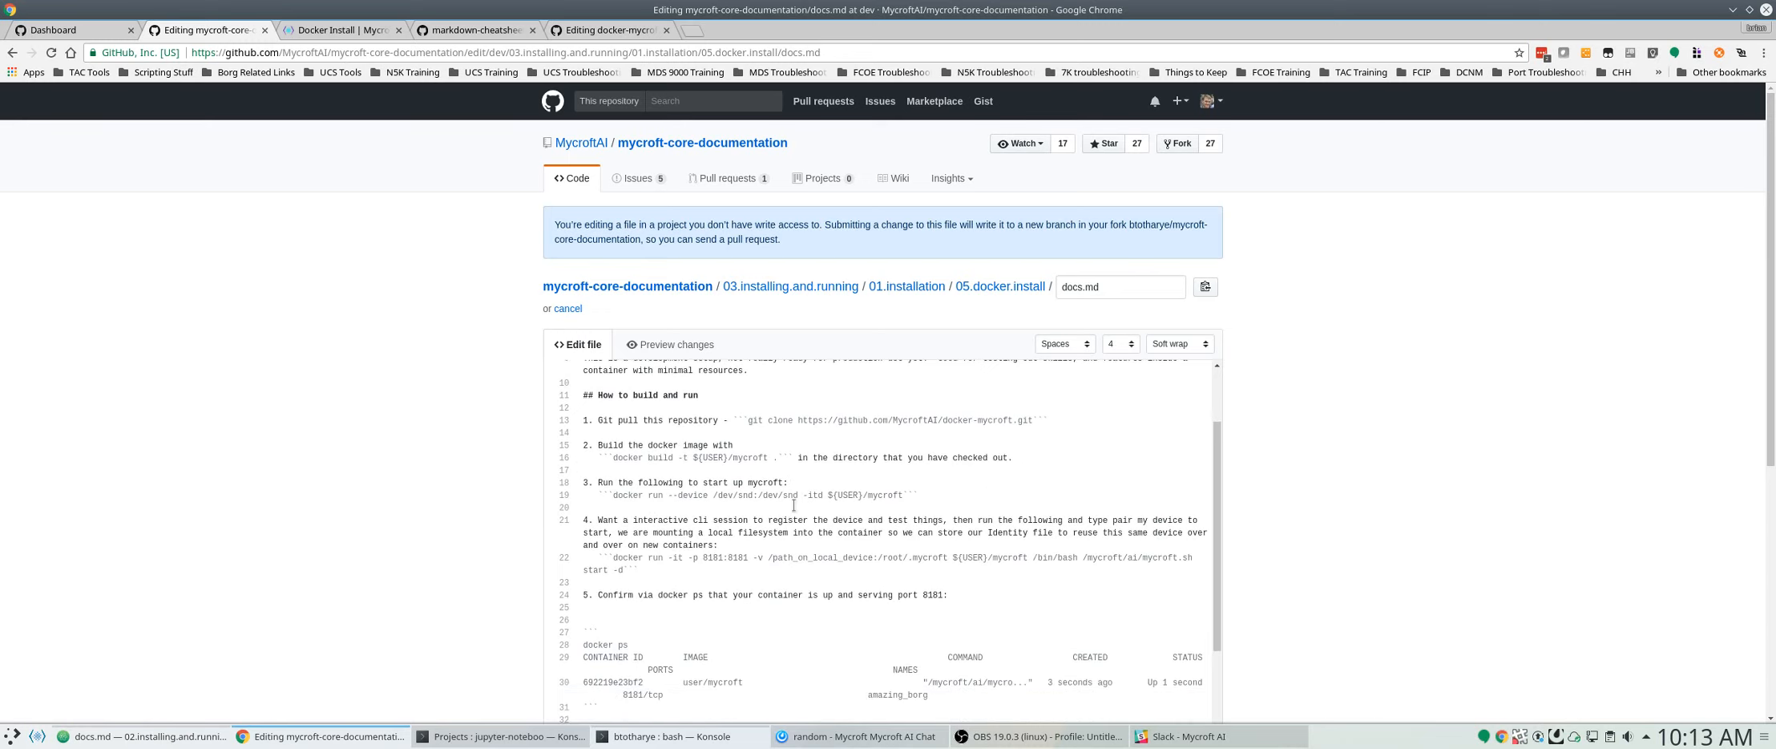
- Review the edited docs.md from its headings down to the screen tips block, including the heading markers and the fork notice above
{"action": "scroll", "coordinate": [793, 505], "scroll_direction": "down", "scroll_amount": 2}
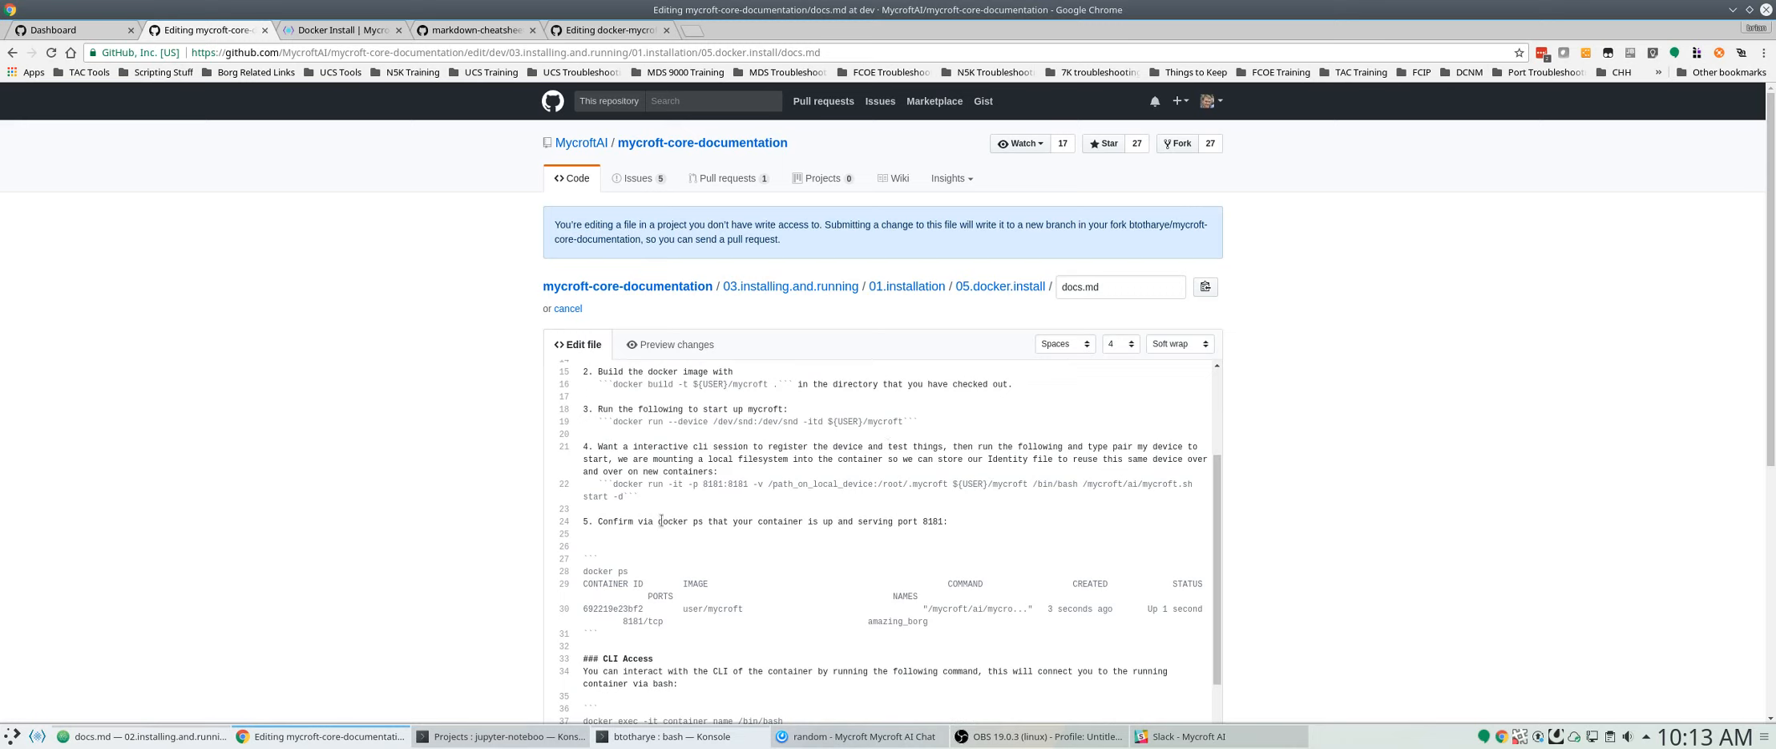
{"action": "scroll", "coordinate": [777, 435], "scroll_direction": "down", "scroll_amount": 2}
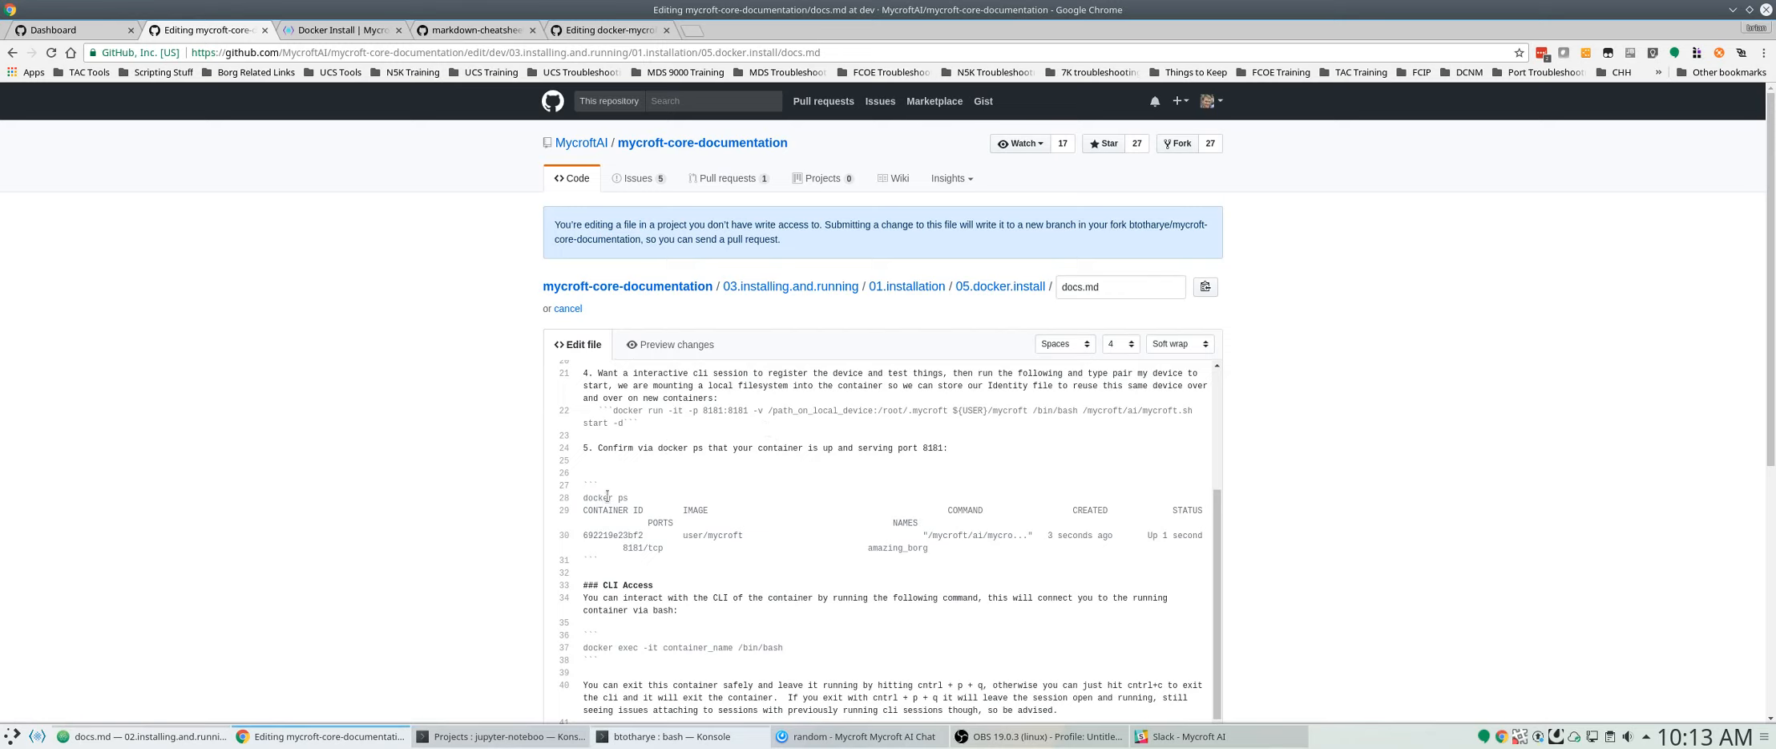
{"action": "scroll", "coordinate": [607, 496], "scroll_direction": "down", "scroll_amount": 2}
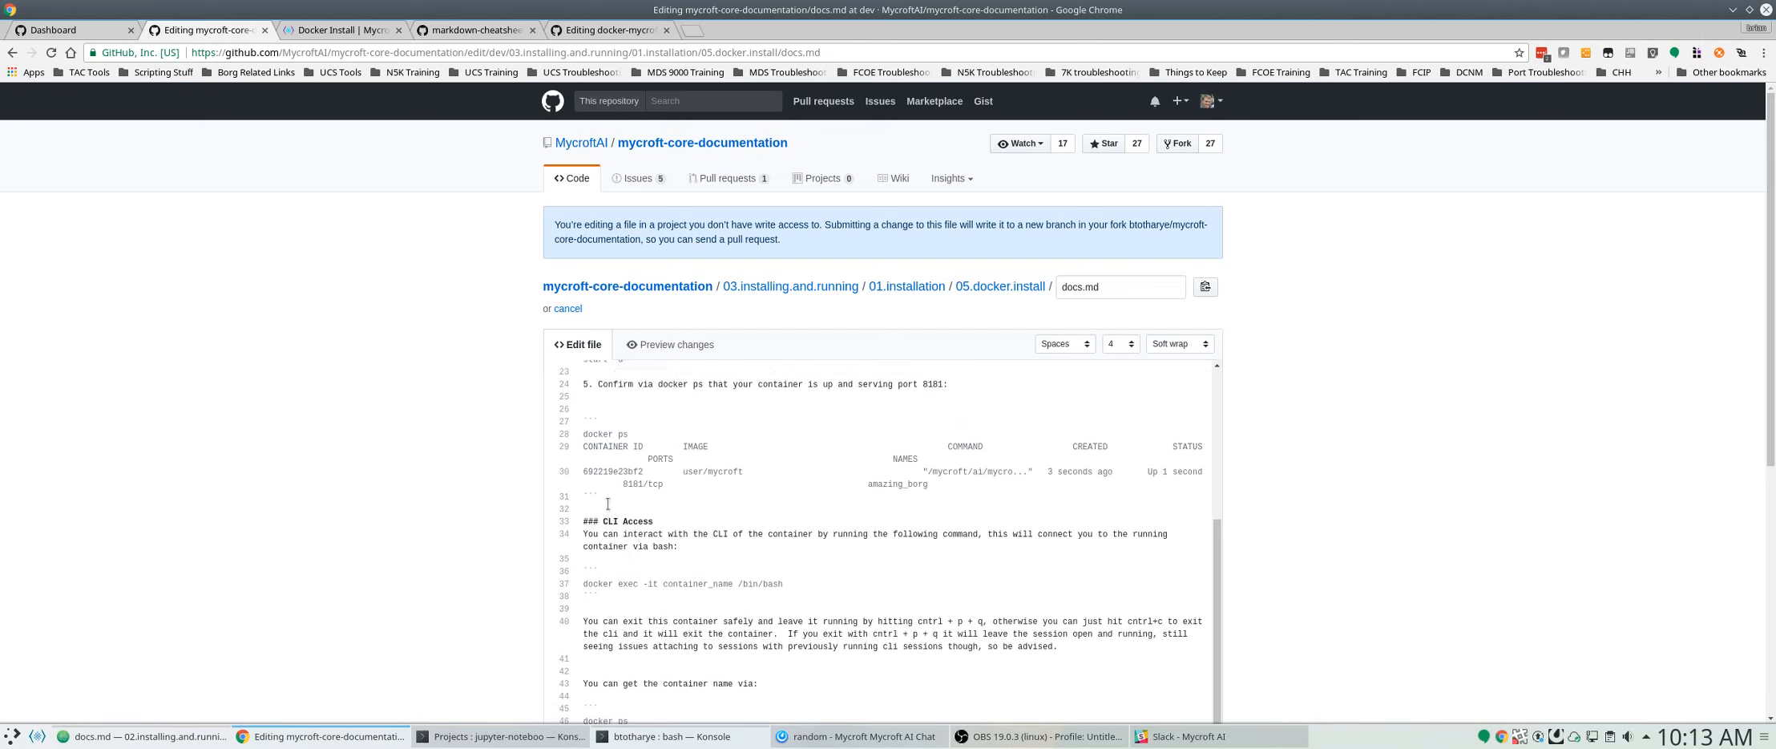
{"action": "scroll", "coordinate": [607, 503], "scroll_direction": "up", "scroll_amount": 5}
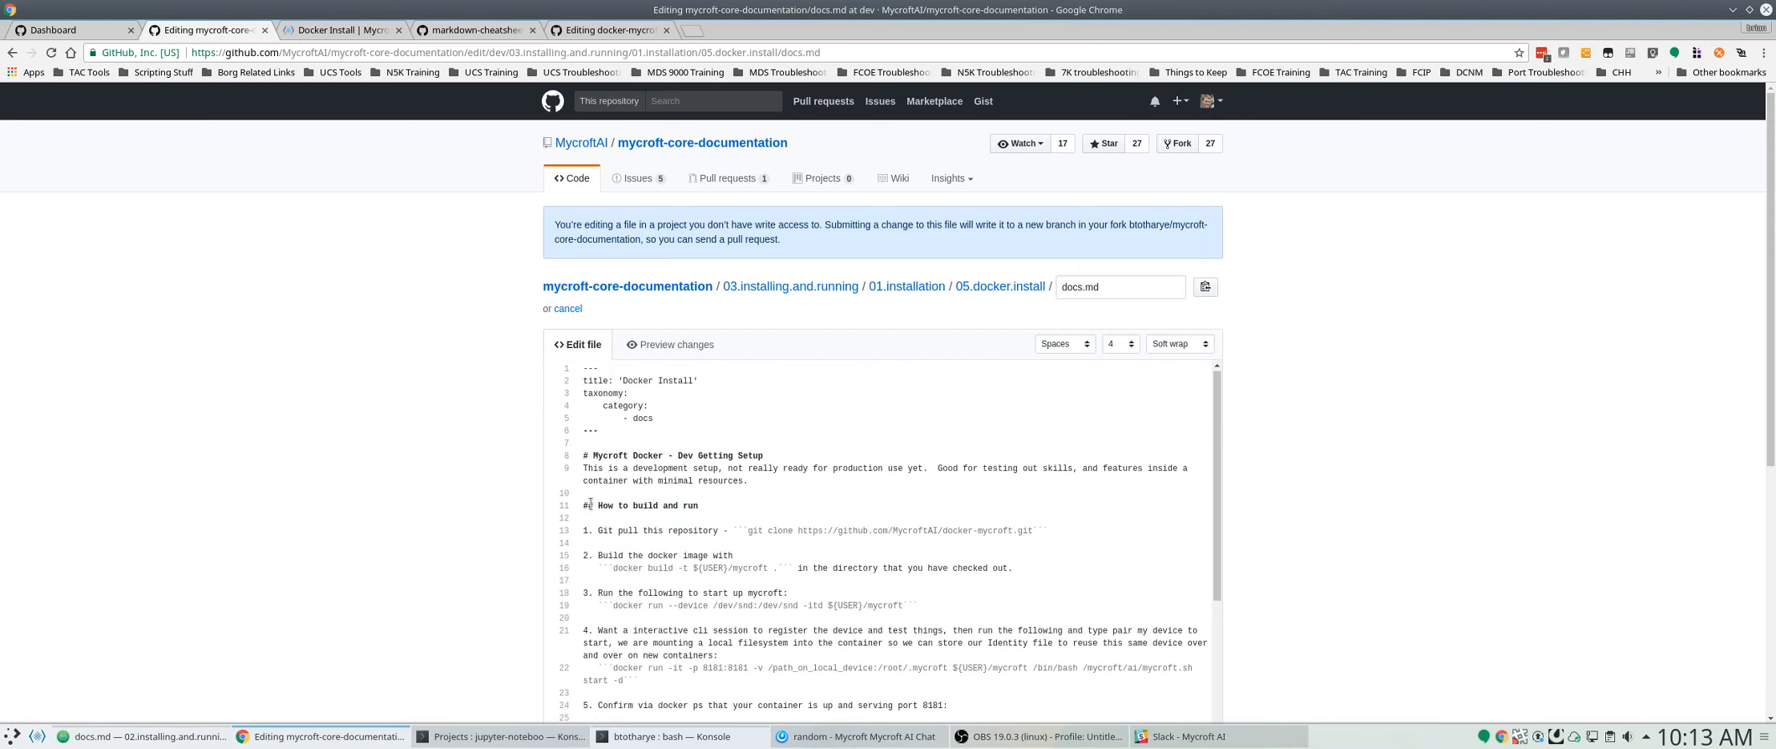
{"action": "double_click", "coordinate": [587, 454]}
{"action": "double_click", "coordinate": [587, 505]}
{"action": "scroll", "coordinate": [604, 517], "scroll_direction": "down", "scroll_amount": 1}
{"action": "scroll", "coordinate": [604, 517], "scroll_direction": "down", "scroll_amount": 4}
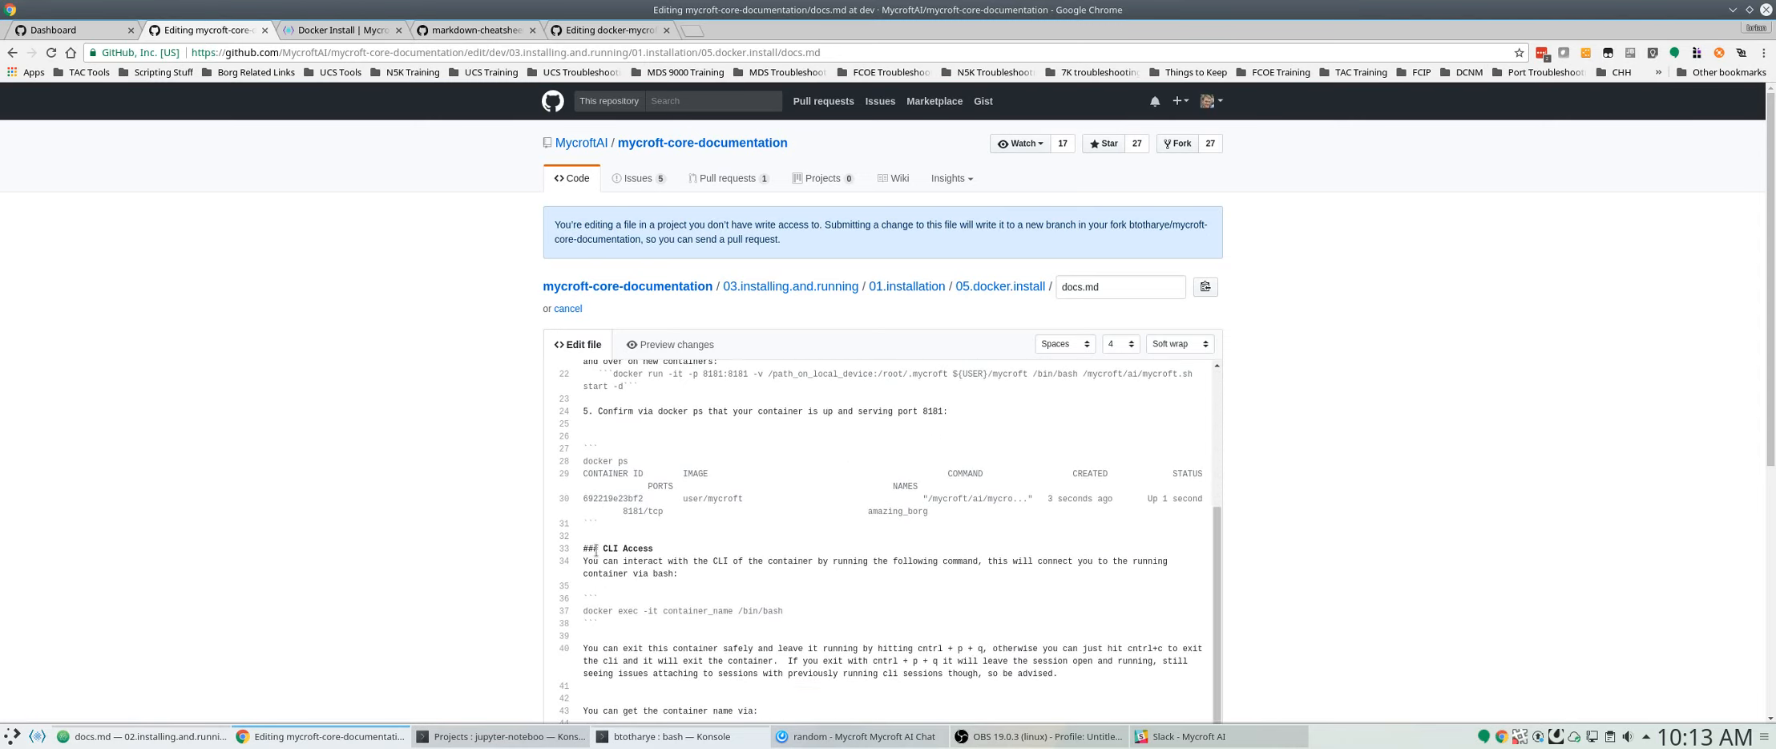
{"action": "scroll", "coordinate": [597, 551], "scroll_direction": "down", "scroll_amount": 3}
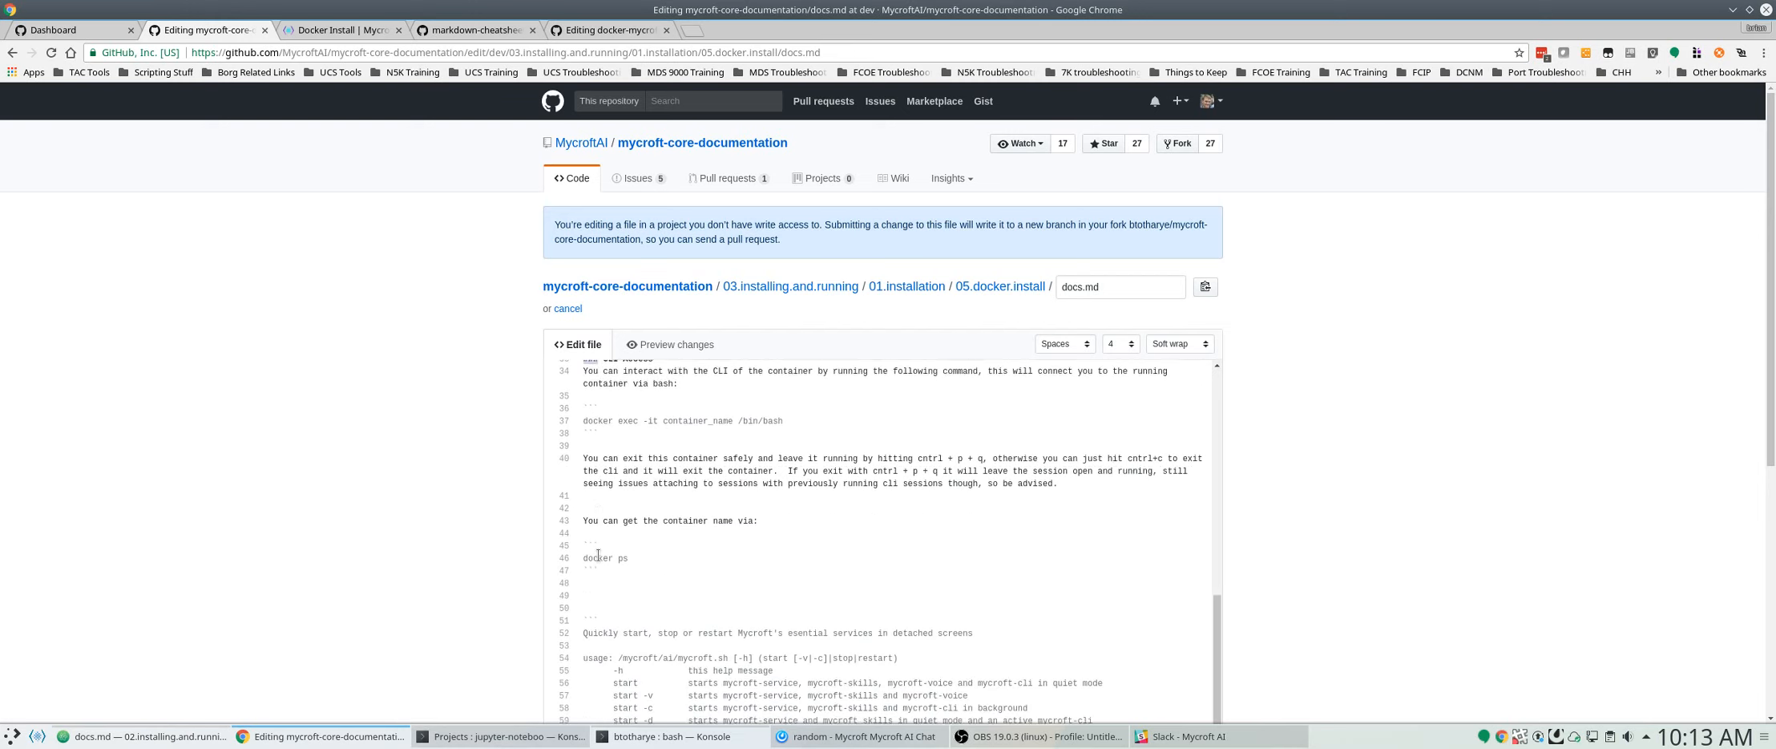
{"action": "scroll", "coordinate": [598, 555], "scroll_direction": "down", "scroll_amount": 6}
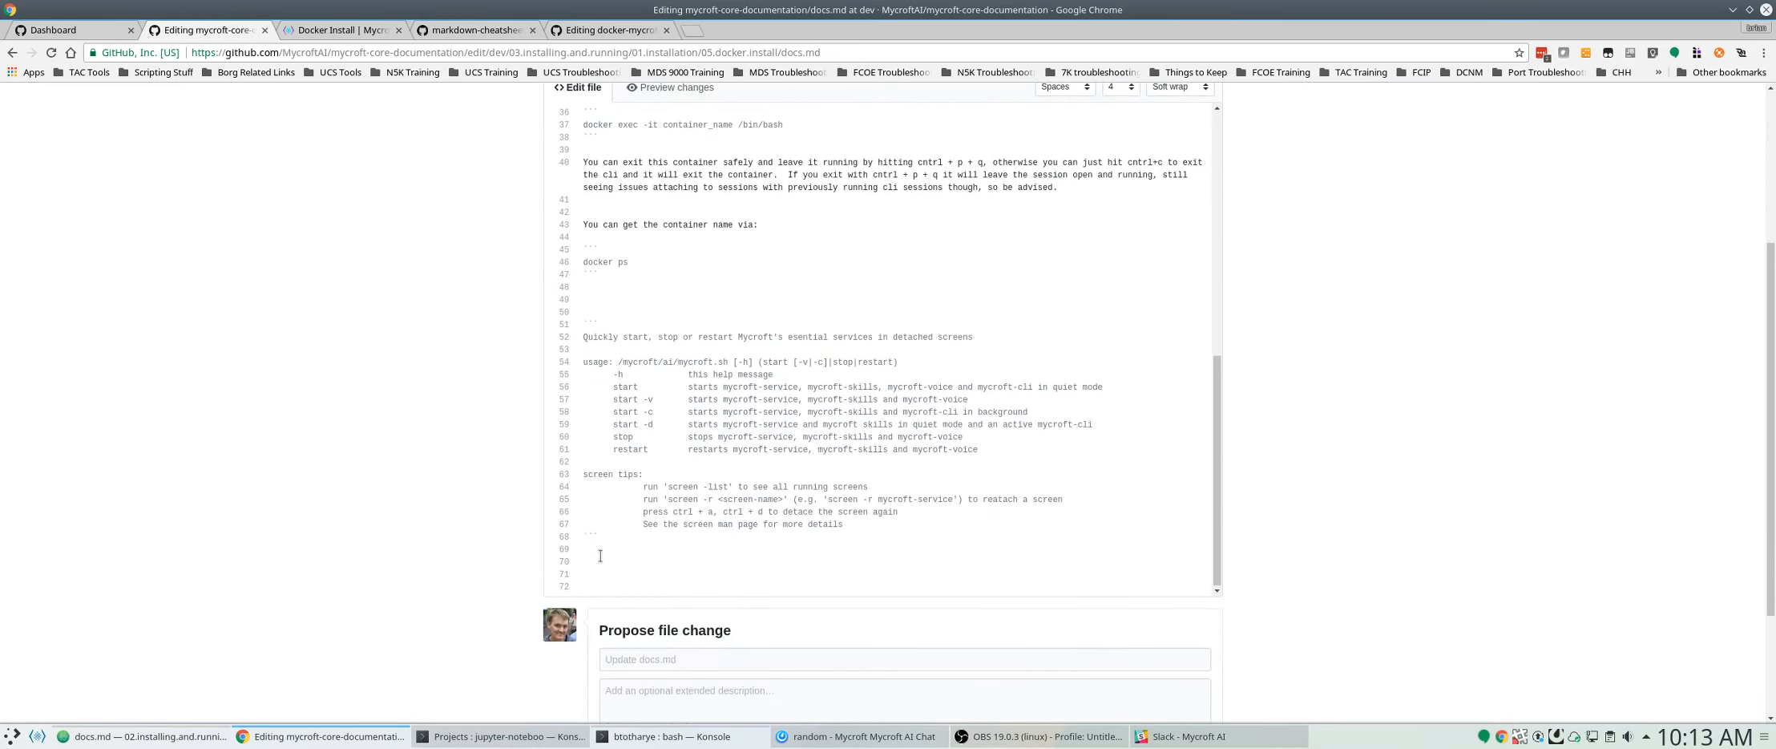
{"action": "scroll", "coordinate": [596, 550], "scroll_direction": "up", "scroll_amount": 8}
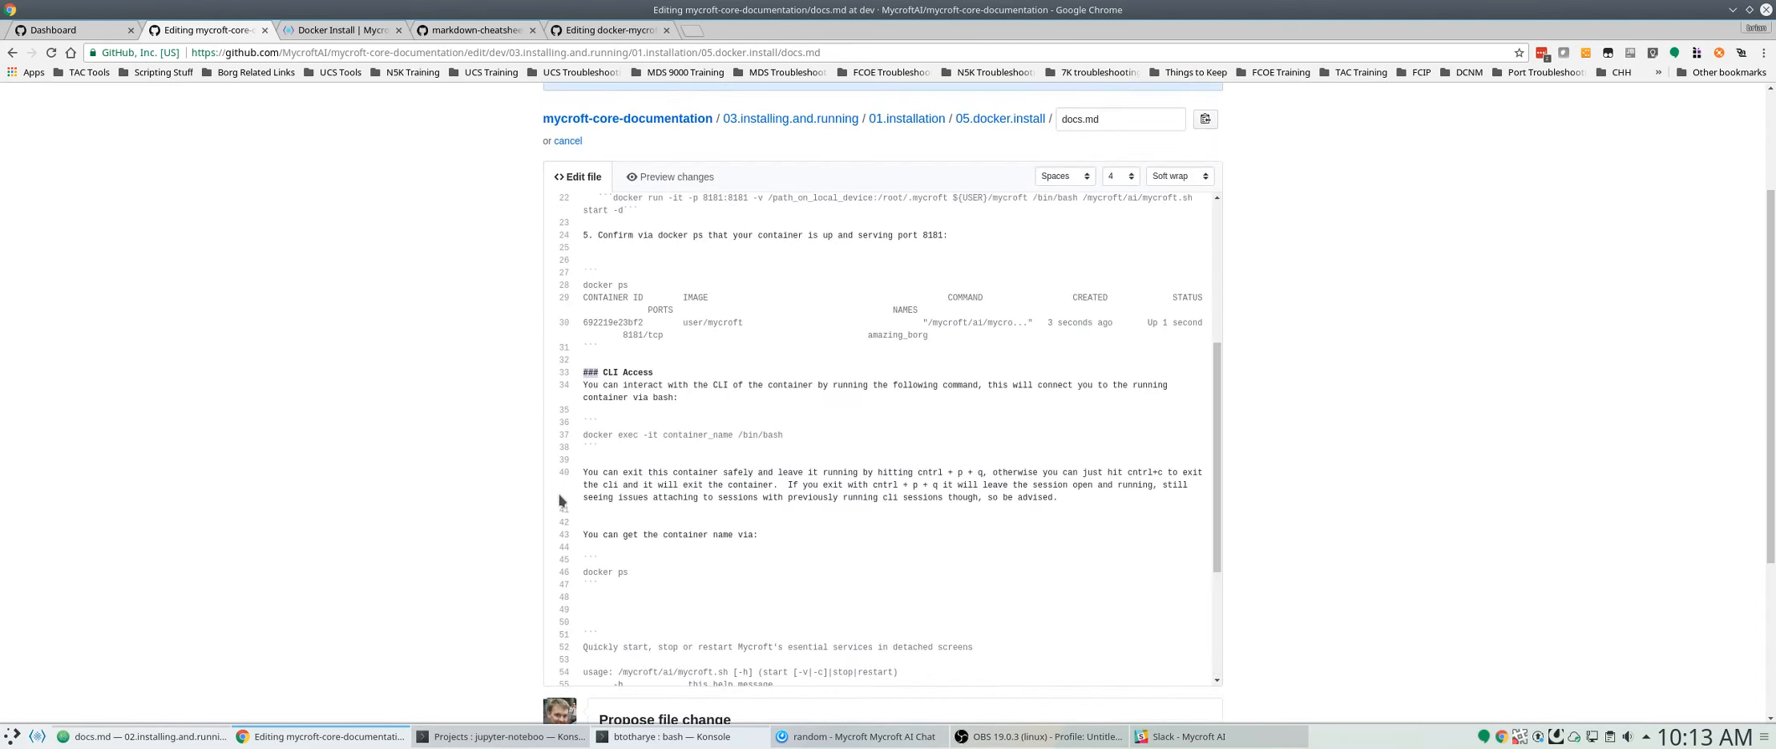
{"action": "scroll", "coordinate": [677, 388], "scroll_direction": "up", "scroll_amount": 6}
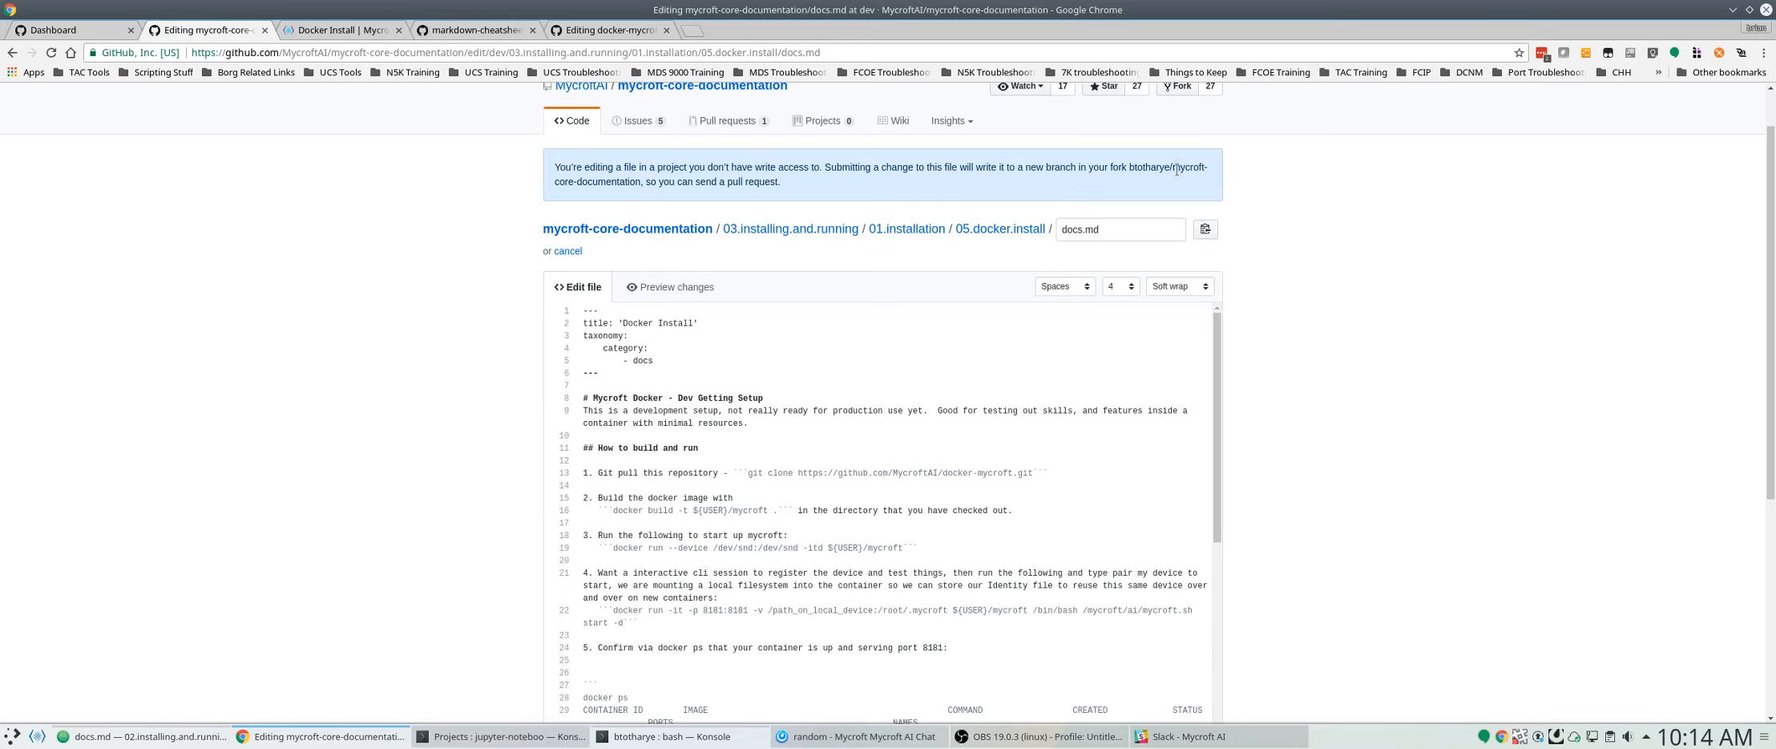
{"action": "left_click_drag", "start_coordinate": [1174, 169], "coordinate": [640, 184]}
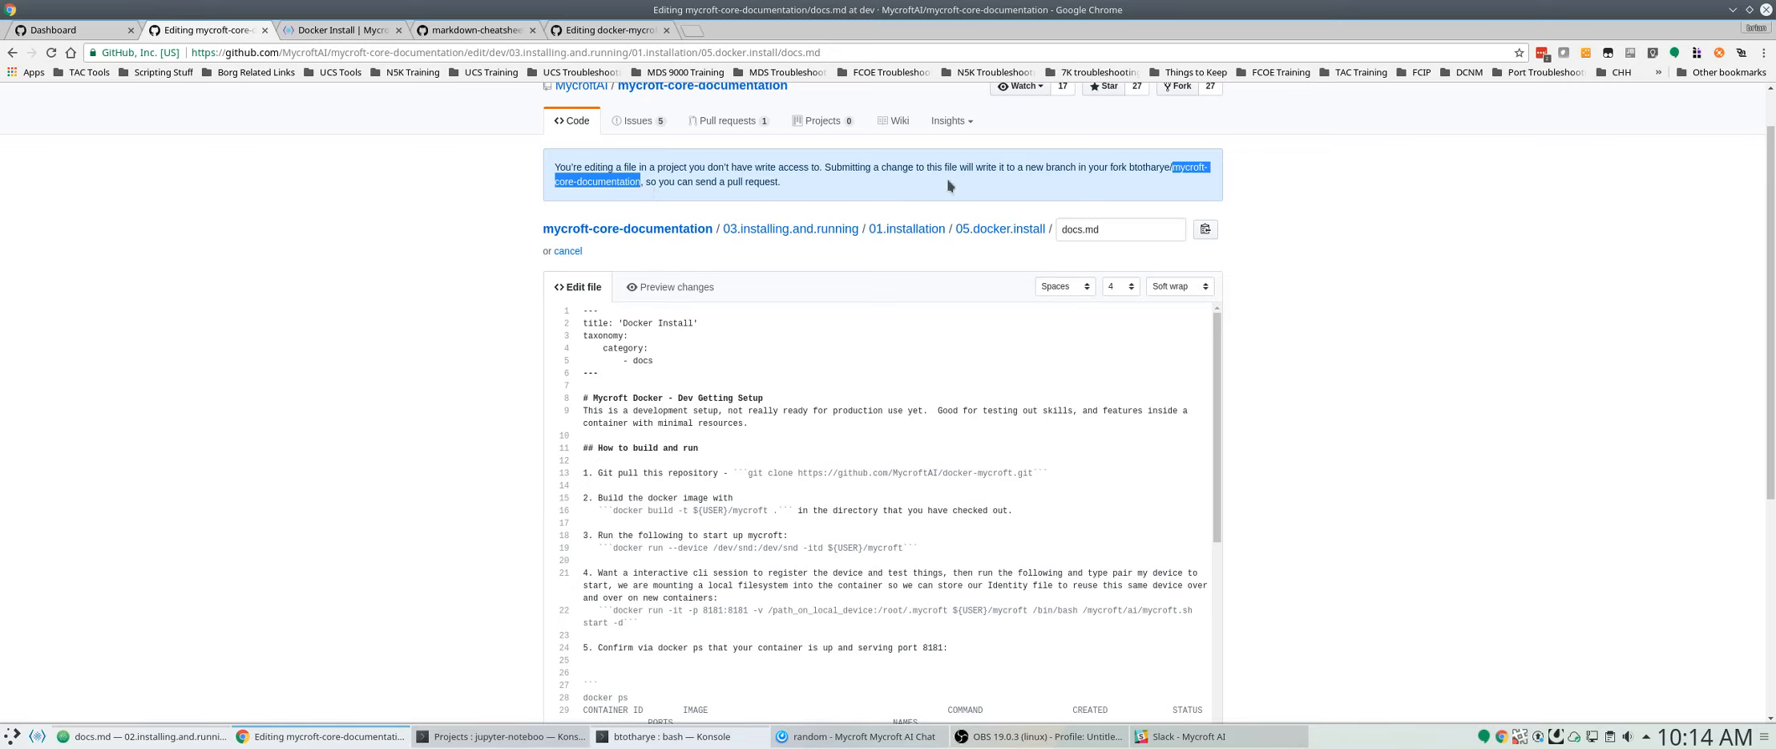
{"action": "left_click", "coordinate": [483, 424]}
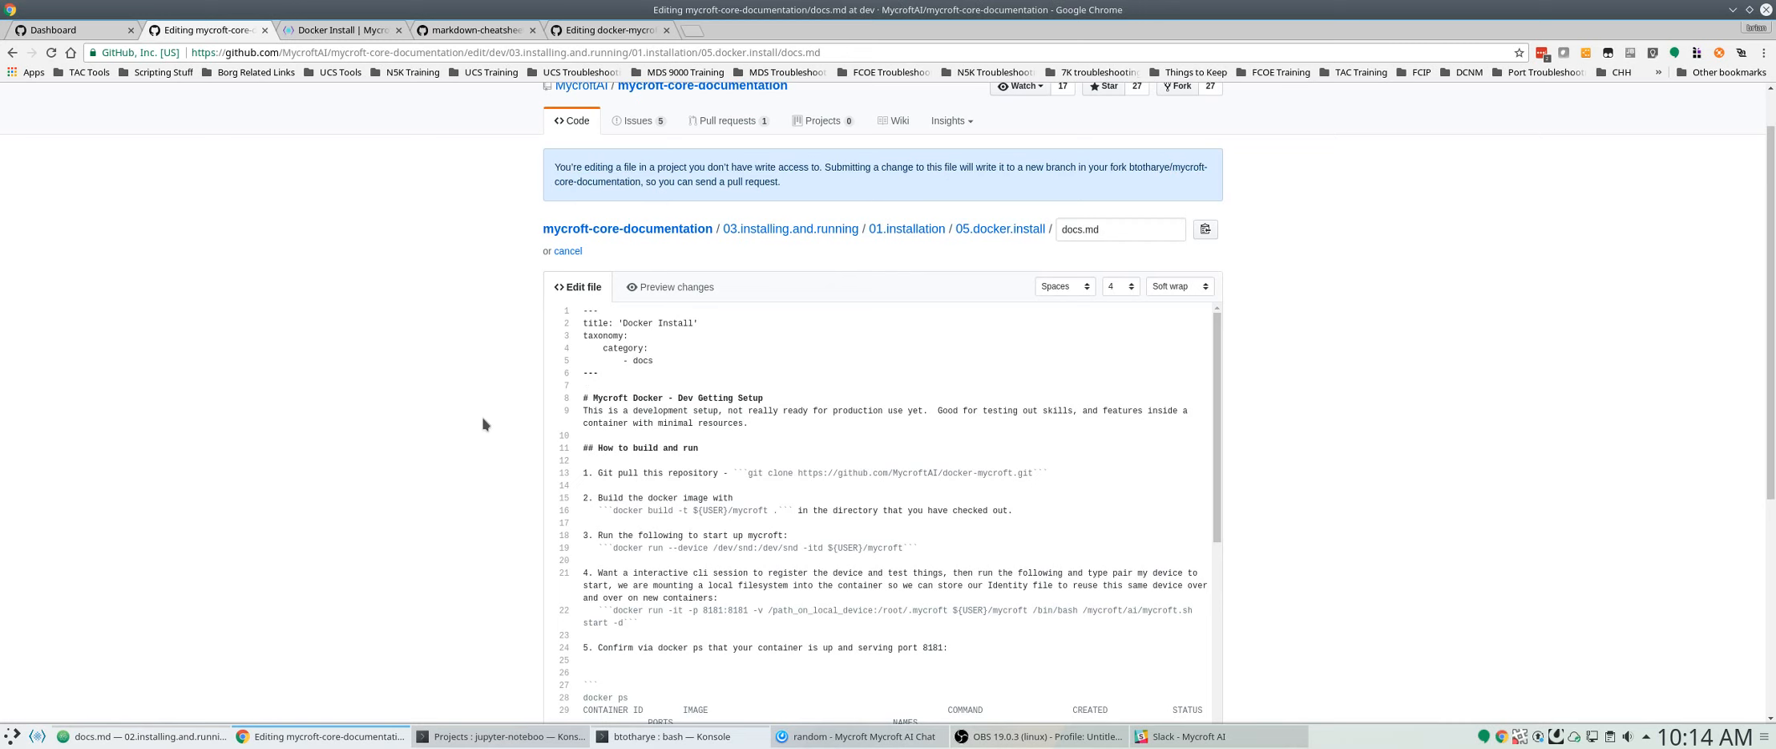
- Title the proposed file change "Updated docs for docker install"
{"action": "scroll", "coordinate": [483, 424], "scroll_direction": "down", "scroll_amount": 5}
{"action": "left_click", "coordinate": [693, 492]}
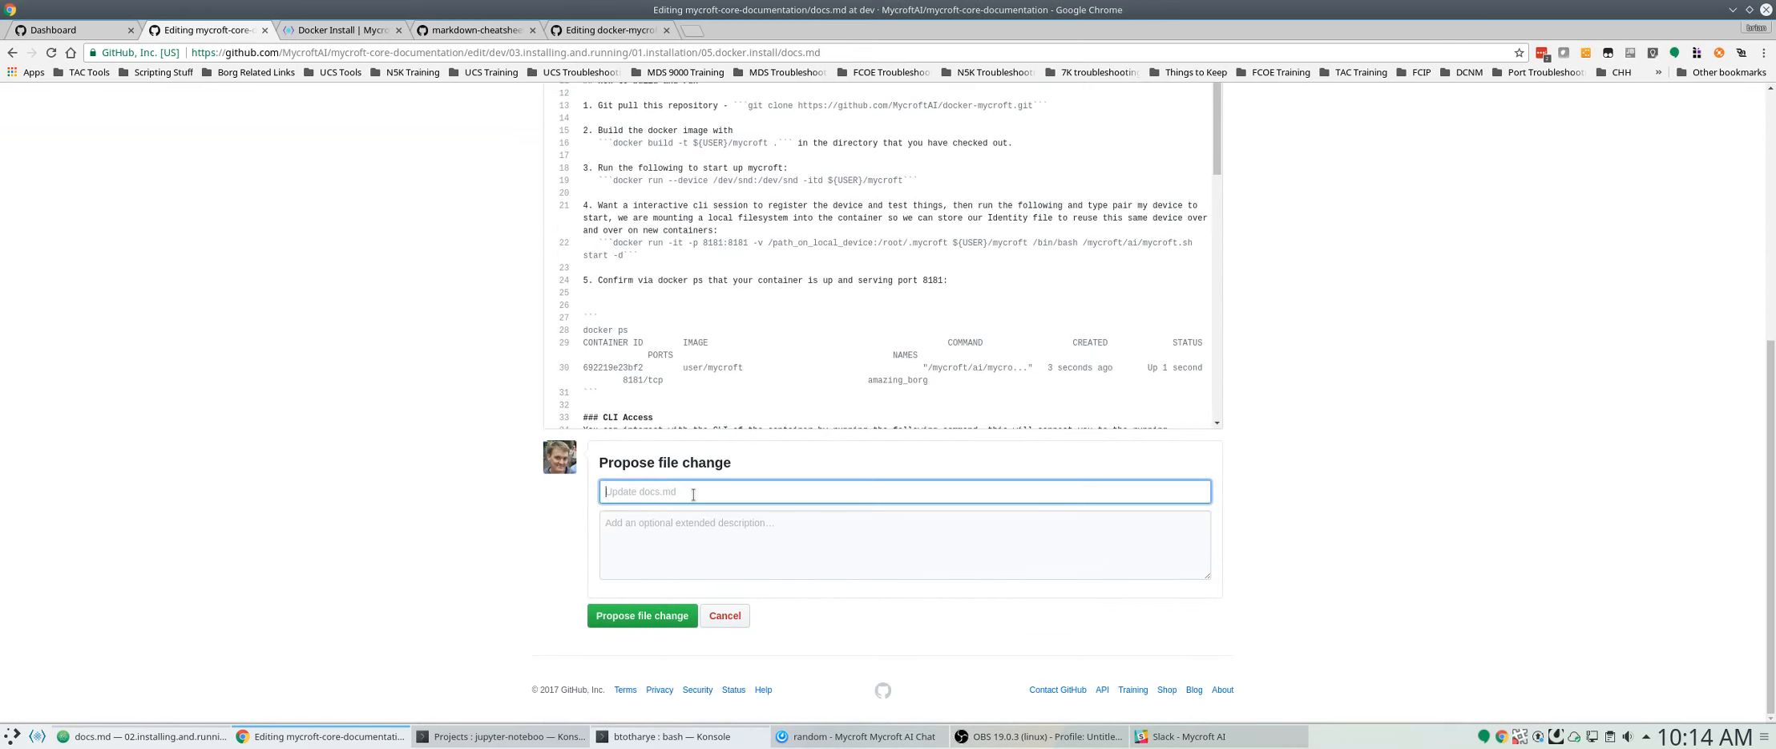
{"action": "type", "text": "Updated docu"}
{"action": "type", "text": " for docker install"}
{"action": "key", "text": "Tab"}
- Add the description "Updated the docs to include the information from the docker repo and goes over how to setup docker." and propose the file change
{"action": "type", "text": "Updated the docs to include the information from t"}
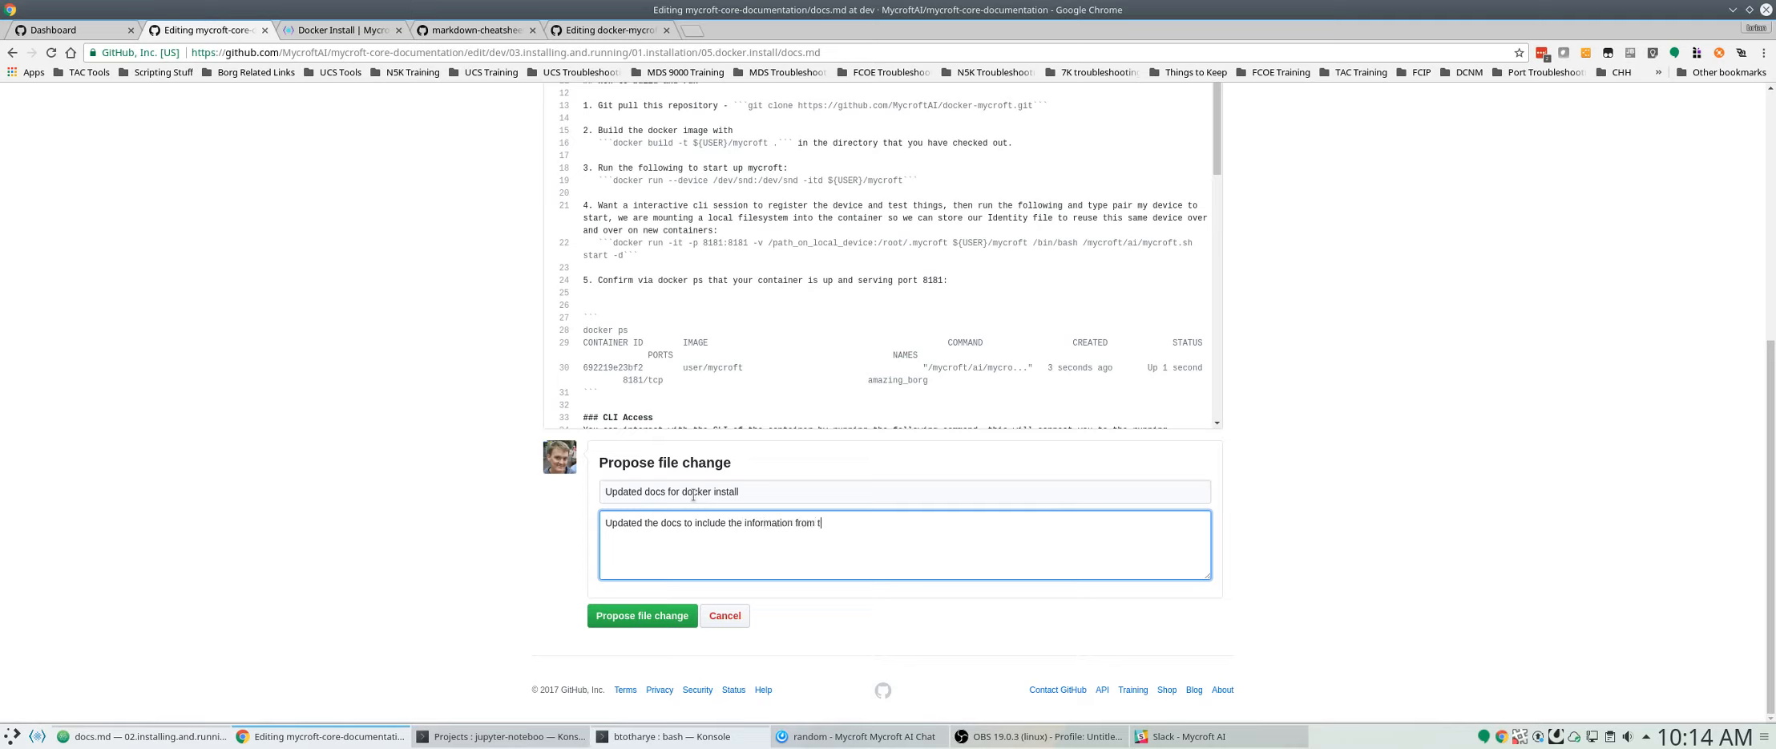
{"action": "type", "text": "he docker repo and goes over how to setup"}
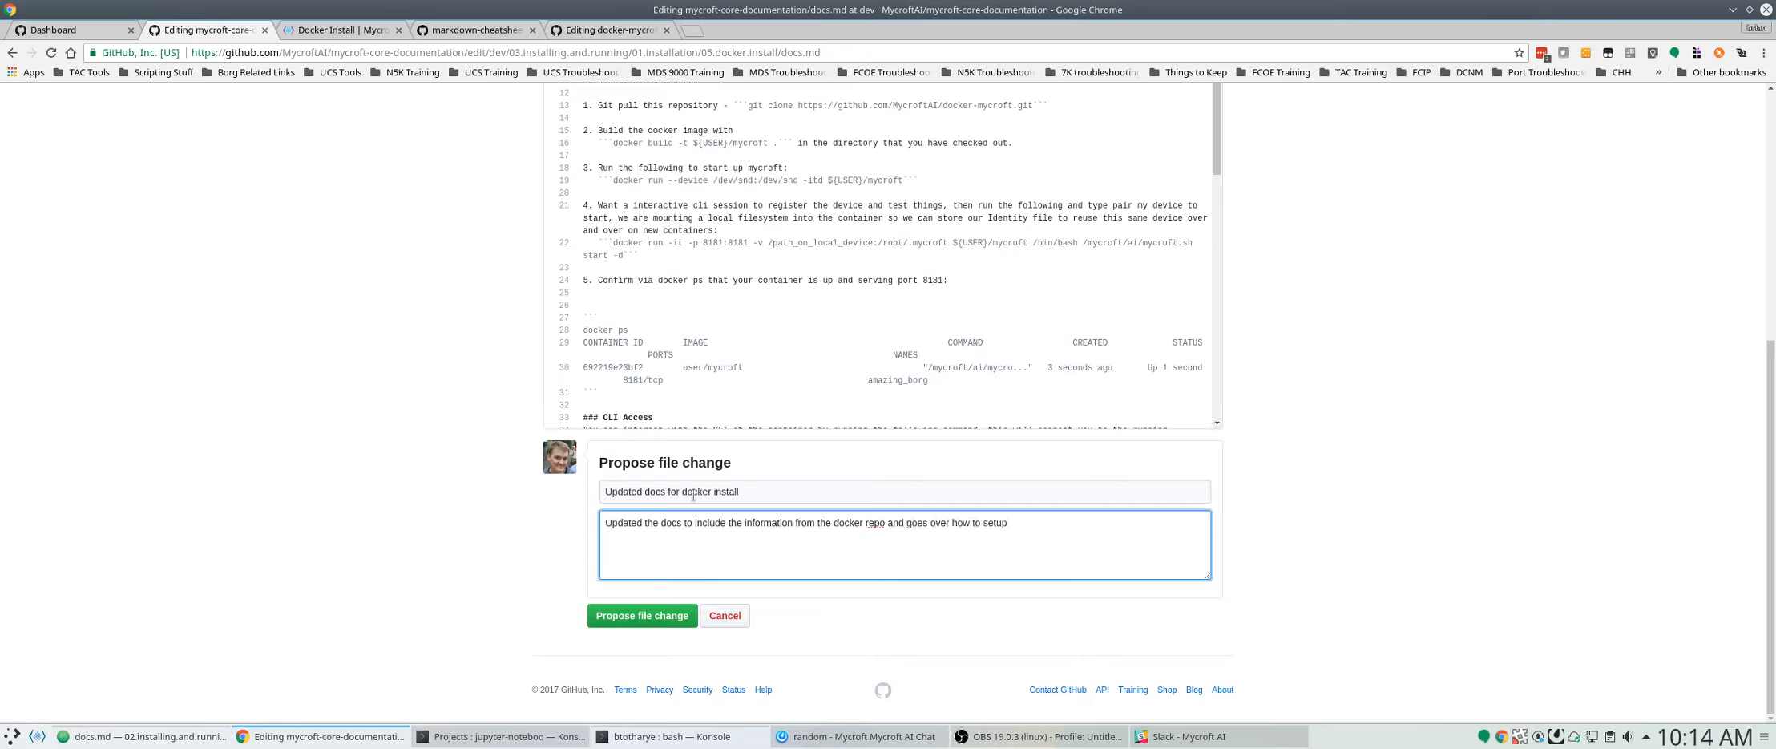
{"action": "type", "text": " docker."}
{"action": "left_click", "coordinate": [631, 617]}
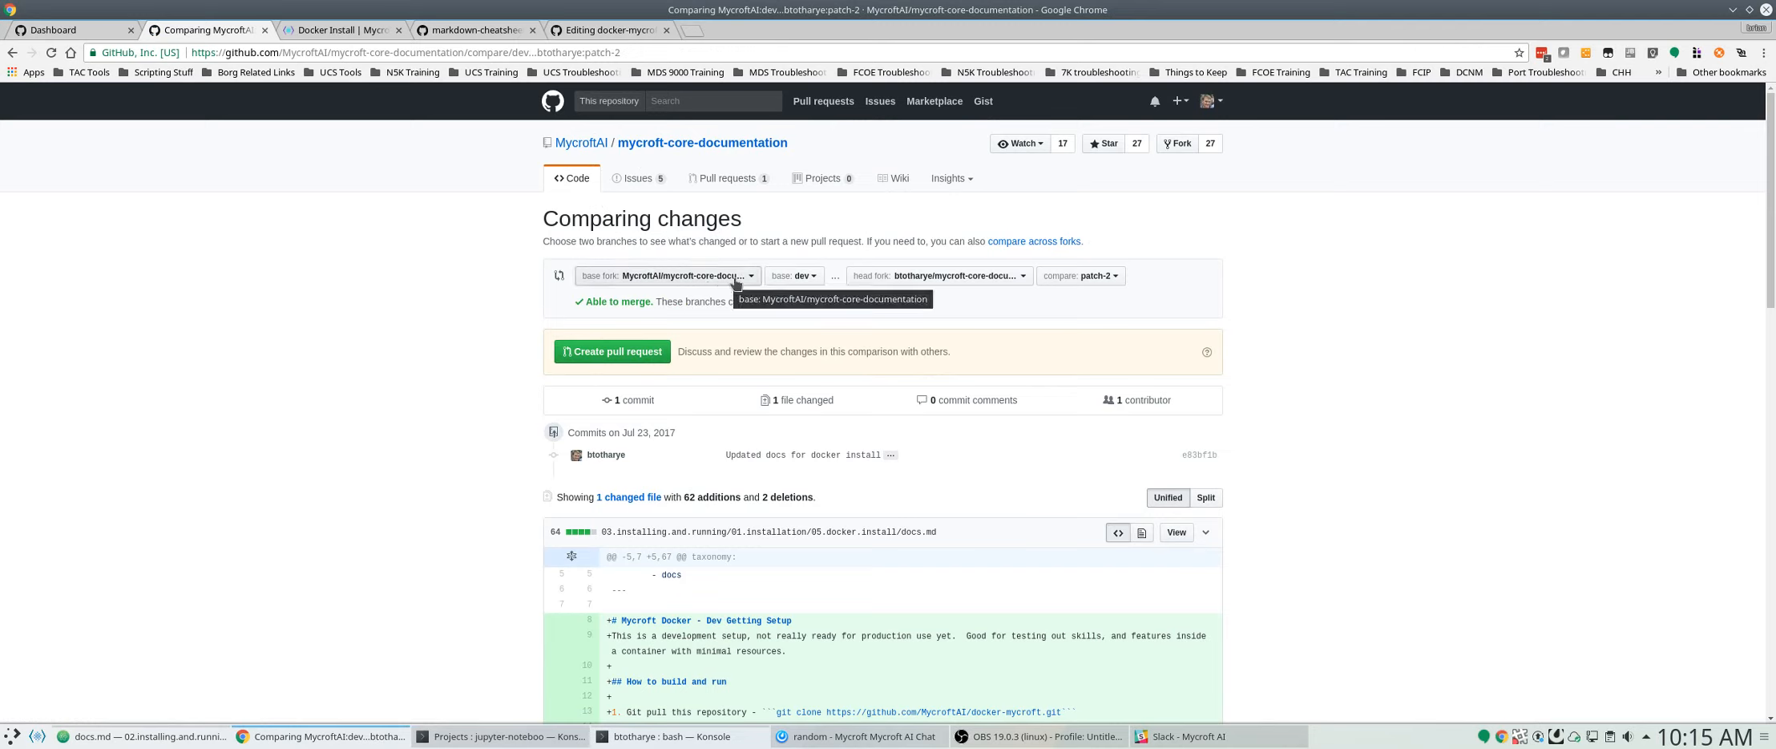
- Check the base branch choices and the docs.md diff, keep dev as the base, and create the pull request from patch-2
{"action": "left_click", "coordinate": [791, 277]}
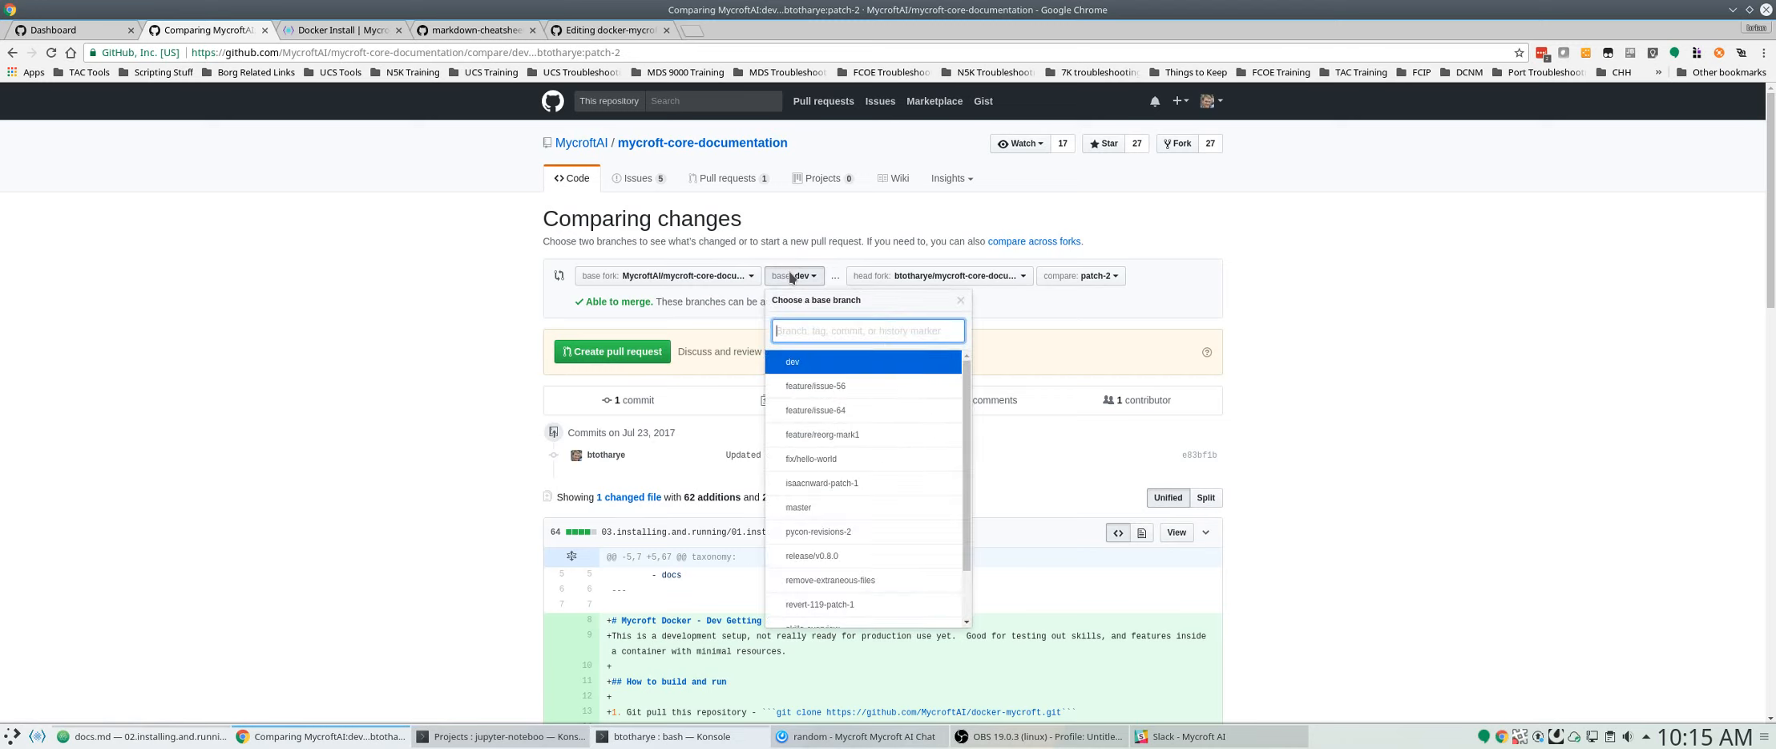
{"action": "left_click", "coordinate": [791, 276]}
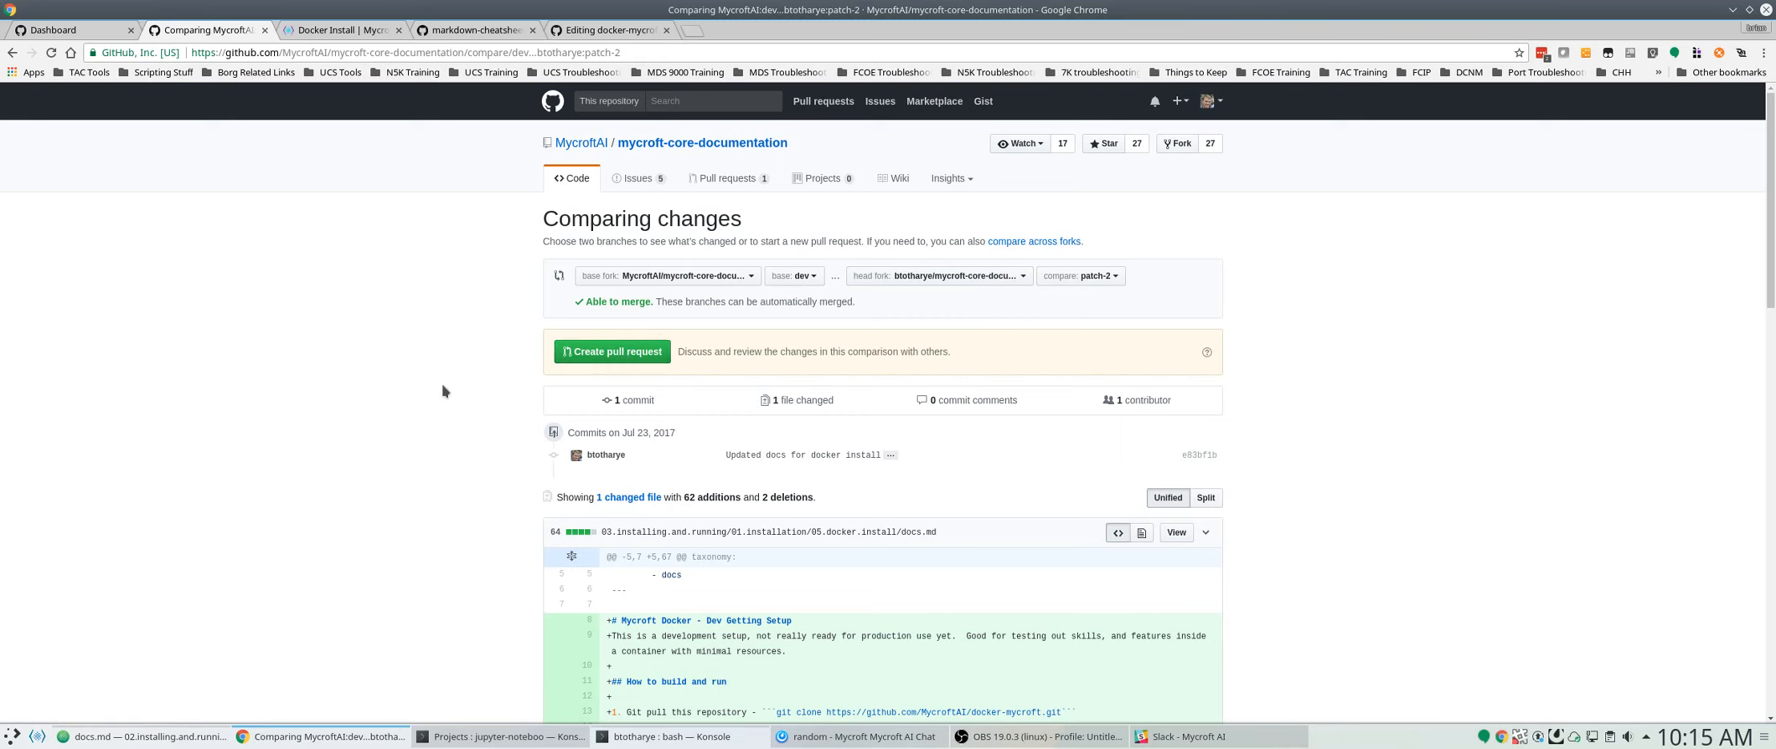
{"action": "scroll", "coordinate": [476, 397], "scroll_direction": "down", "scroll_amount": 4}
{"action": "scroll", "coordinate": [720, 380], "scroll_direction": "down", "scroll_amount": 11}
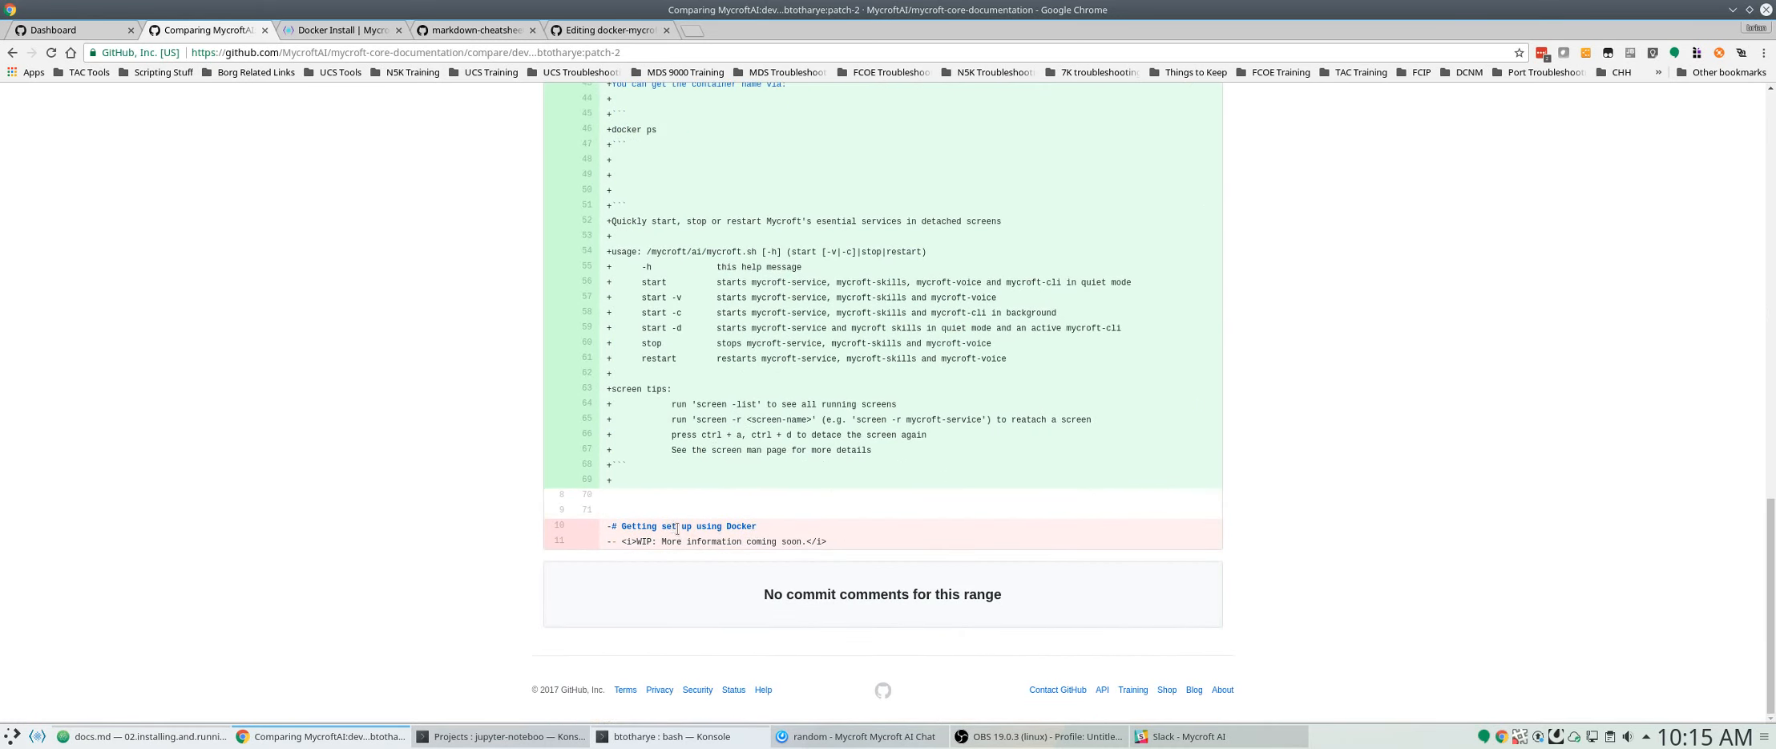
{"action": "scroll", "coordinate": [677, 529], "scroll_direction": "up", "scroll_amount": 11}
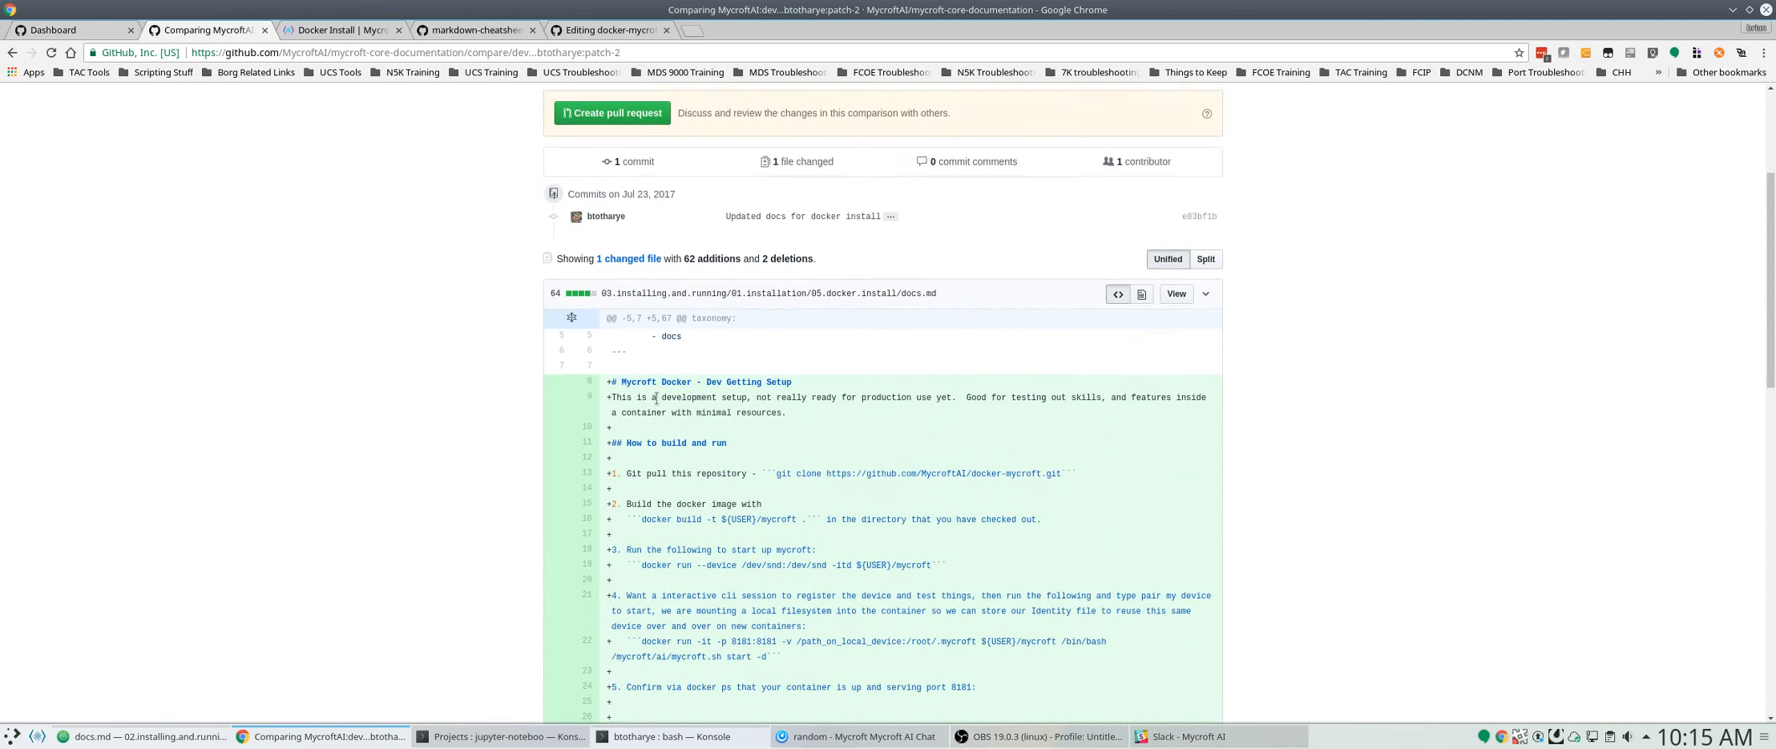
{"action": "scroll", "coordinate": [655, 399], "scroll_direction": "up", "scroll_amount": 3}
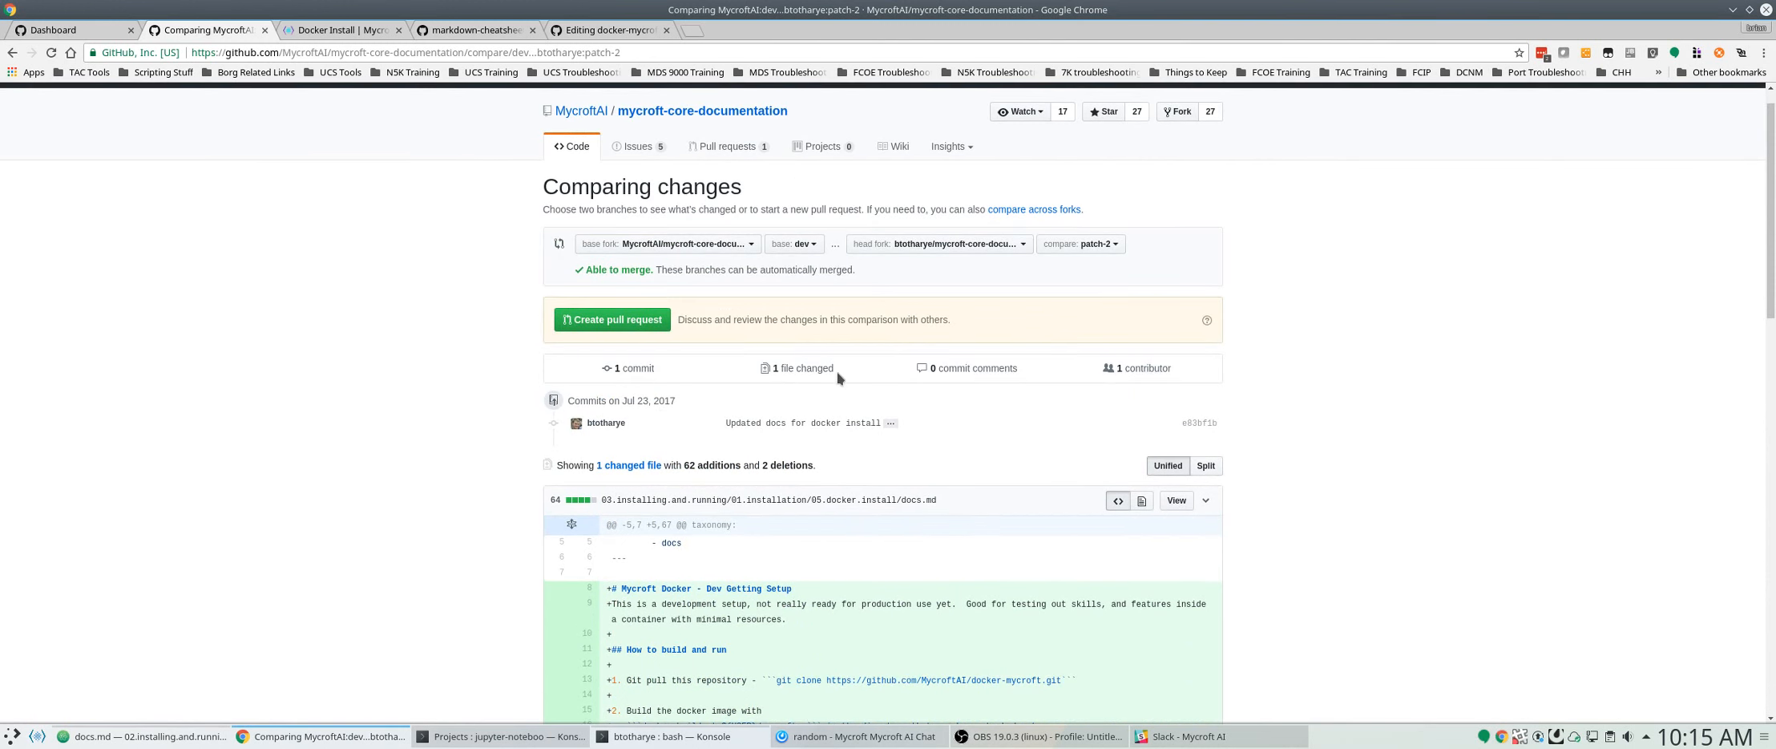
{"action": "left_click", "coordinate": [609, 321]}
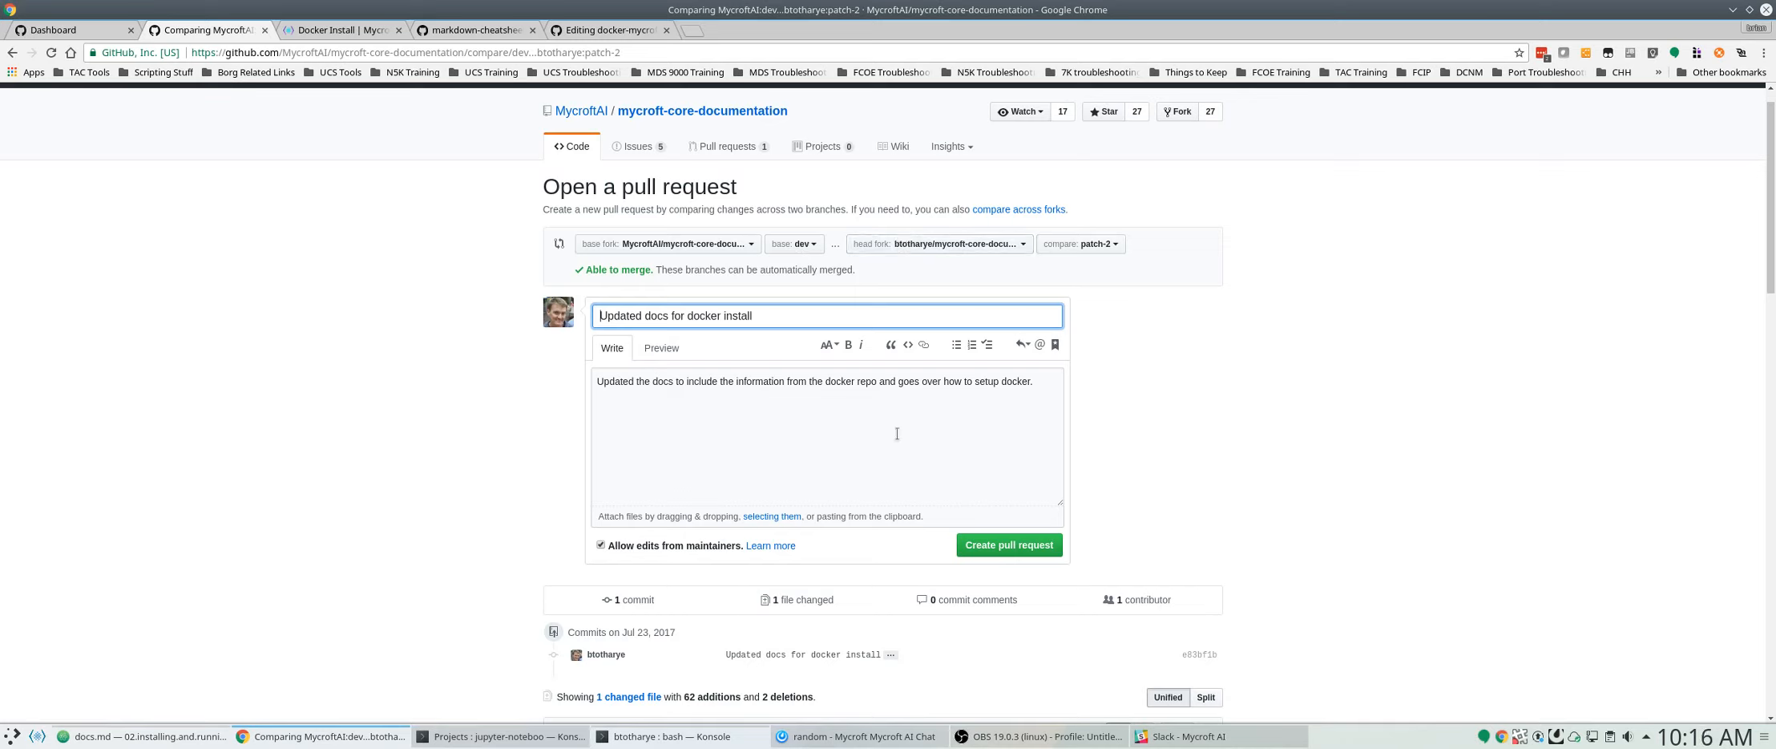
{"action": "left_click", "coordinate": [1004, 546]}
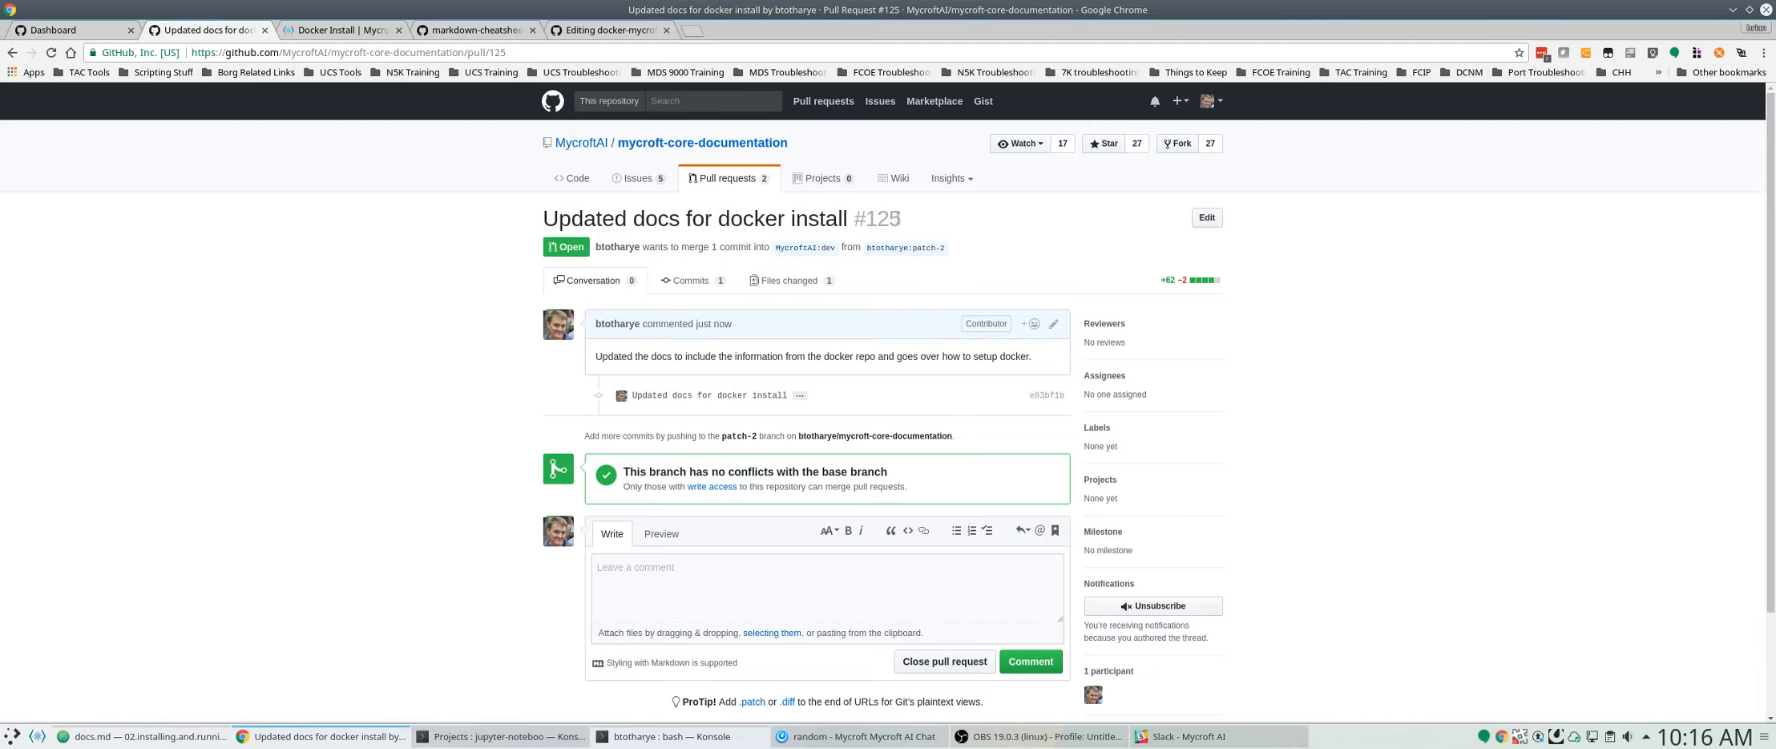
- Copy the new pull request's URL and open the #documentation channel of the Mycroft AI workspace in Slack
{"action": "left_click", "coordinate": [537, 48]}
{"action": "key", "text": "ctrl+c"}
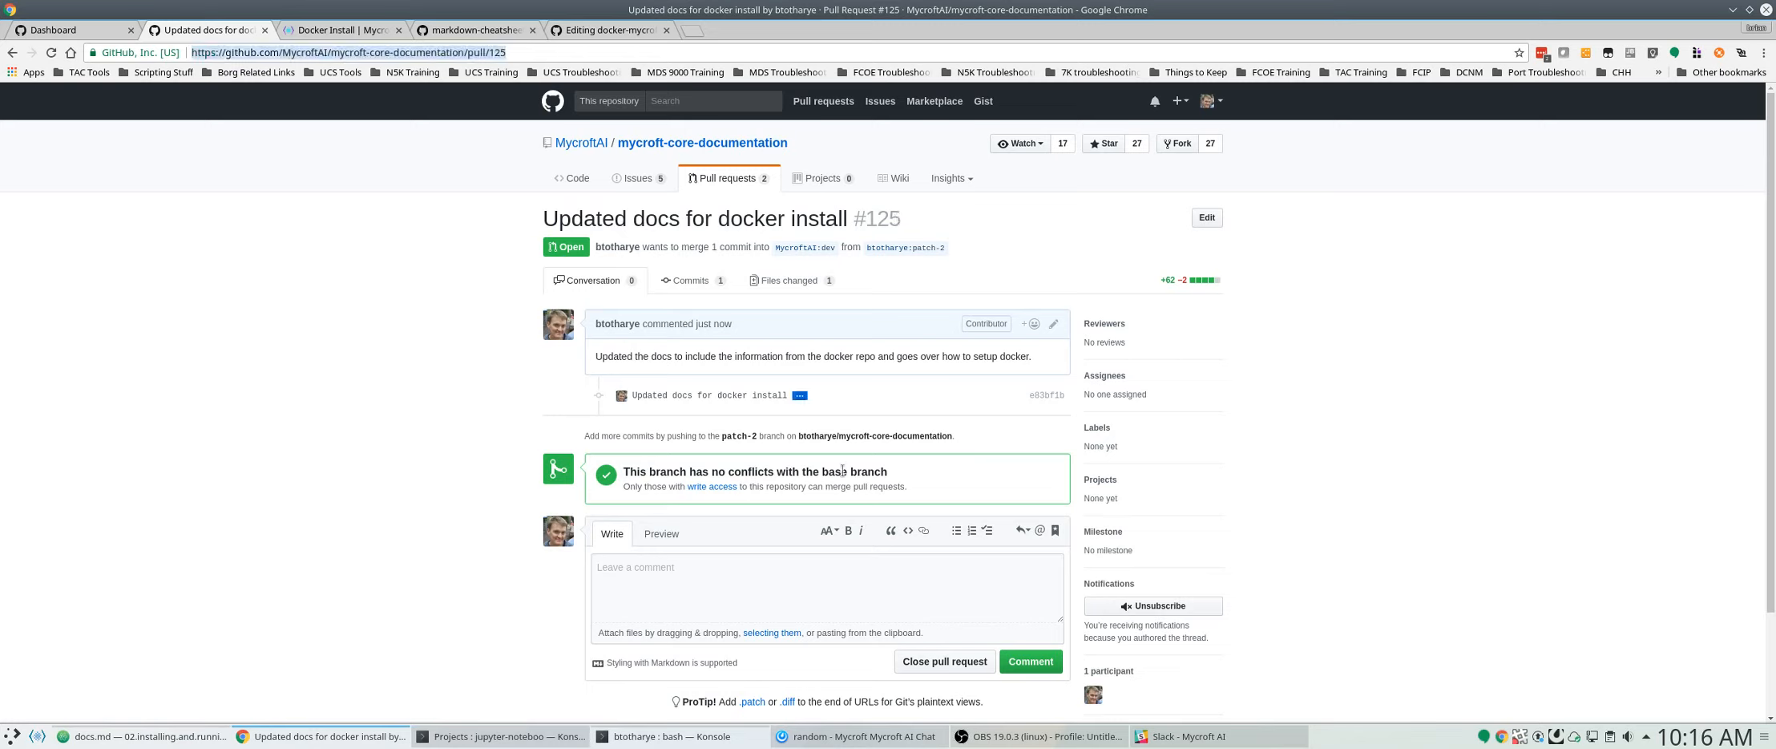
{"action": "left_click", "coordinate": [1178, 736]}
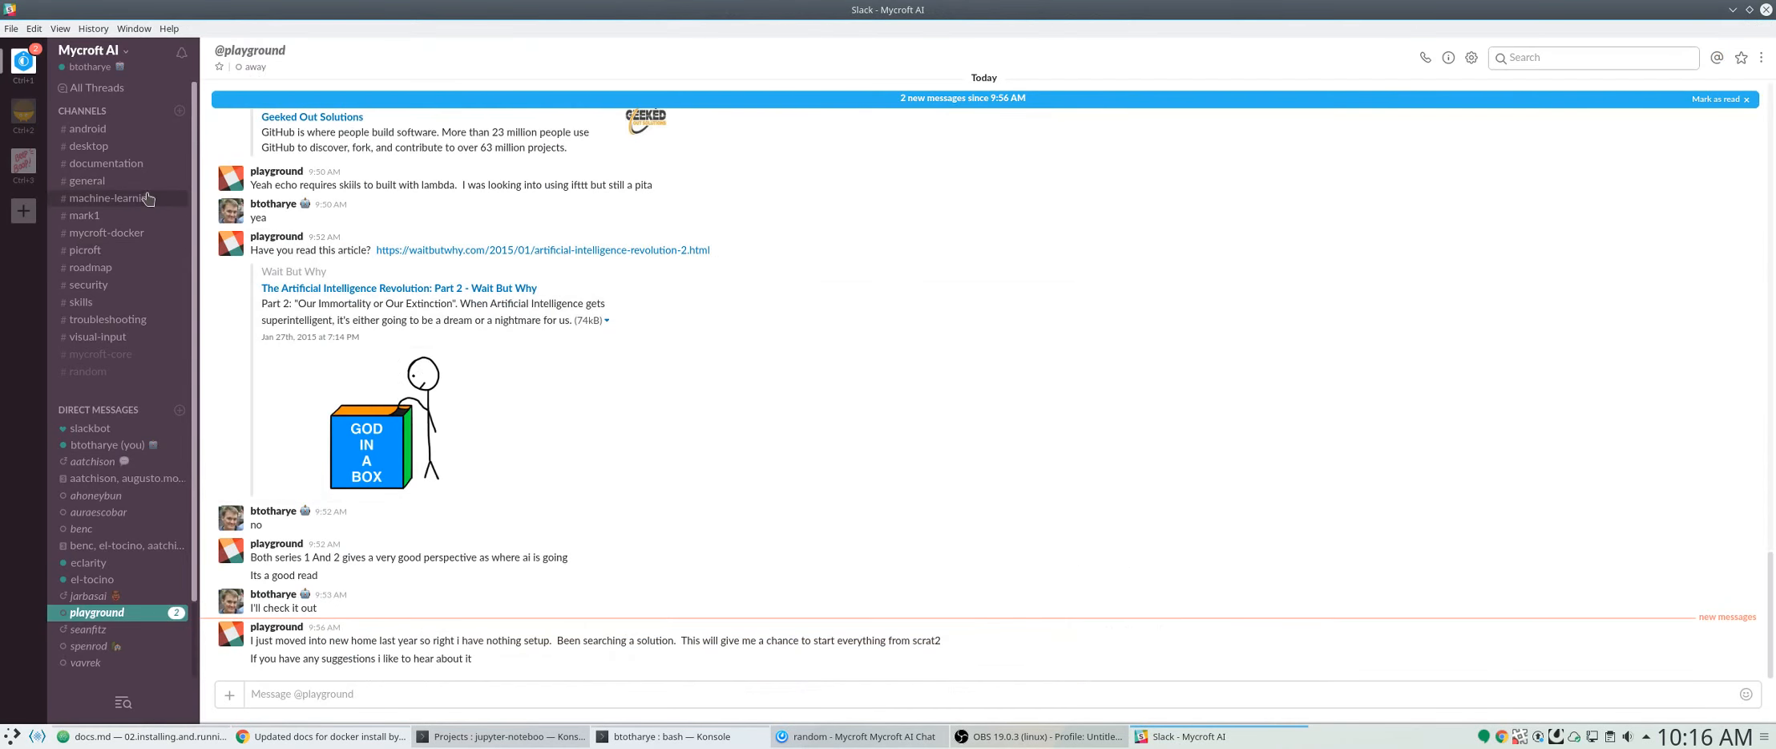
{"action": "left_click", "coordinate": [117, 165]}
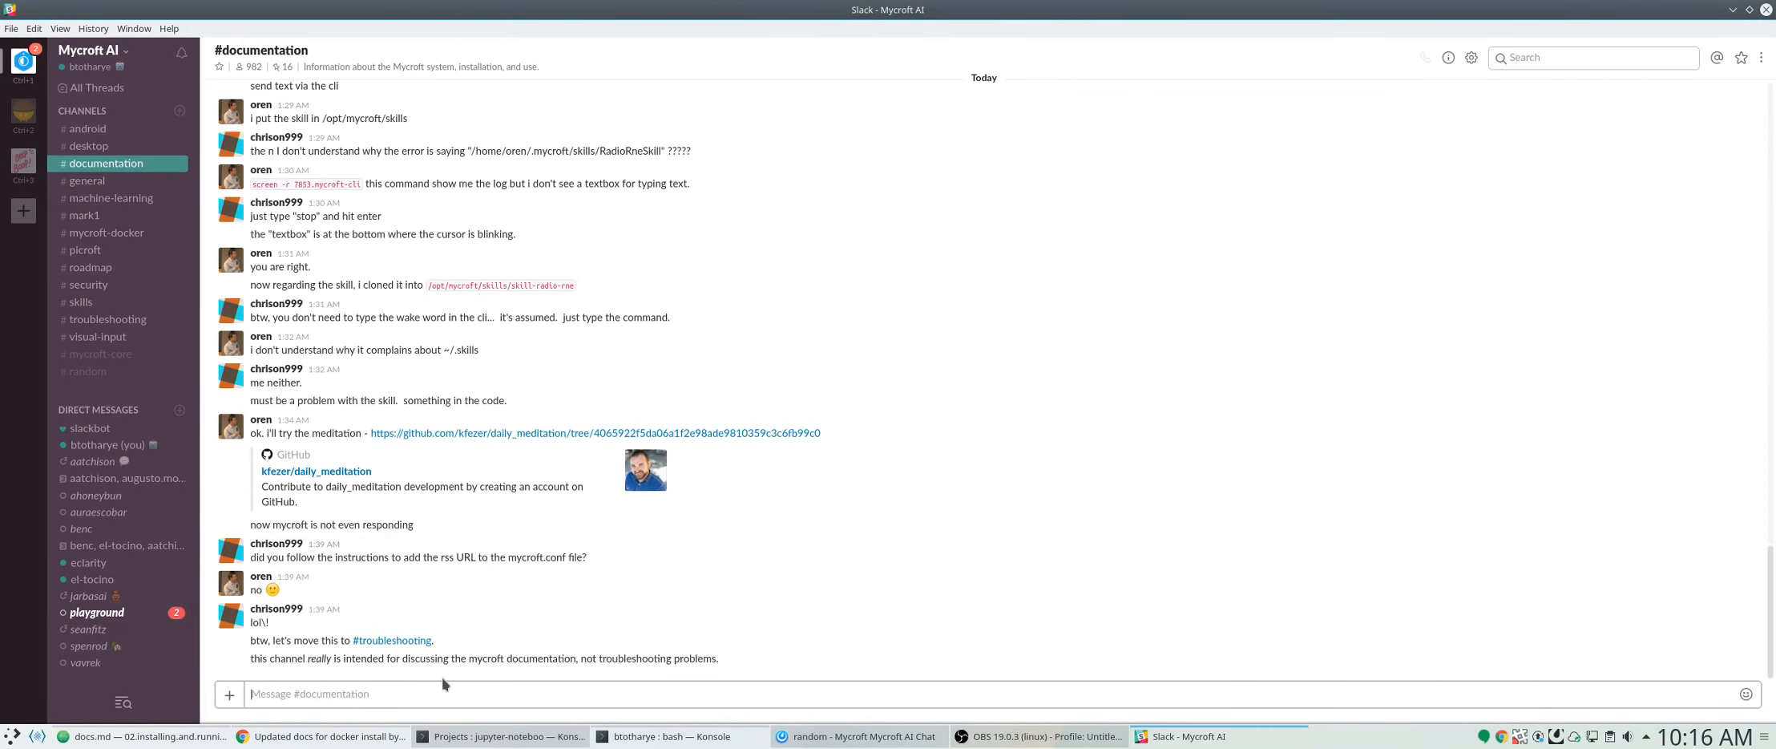
- Post "new PR in for docker install docs can be found here," followed by the copied pull request link in #documentation
{"action": "type", "text": "new PR in for docker install docs"}
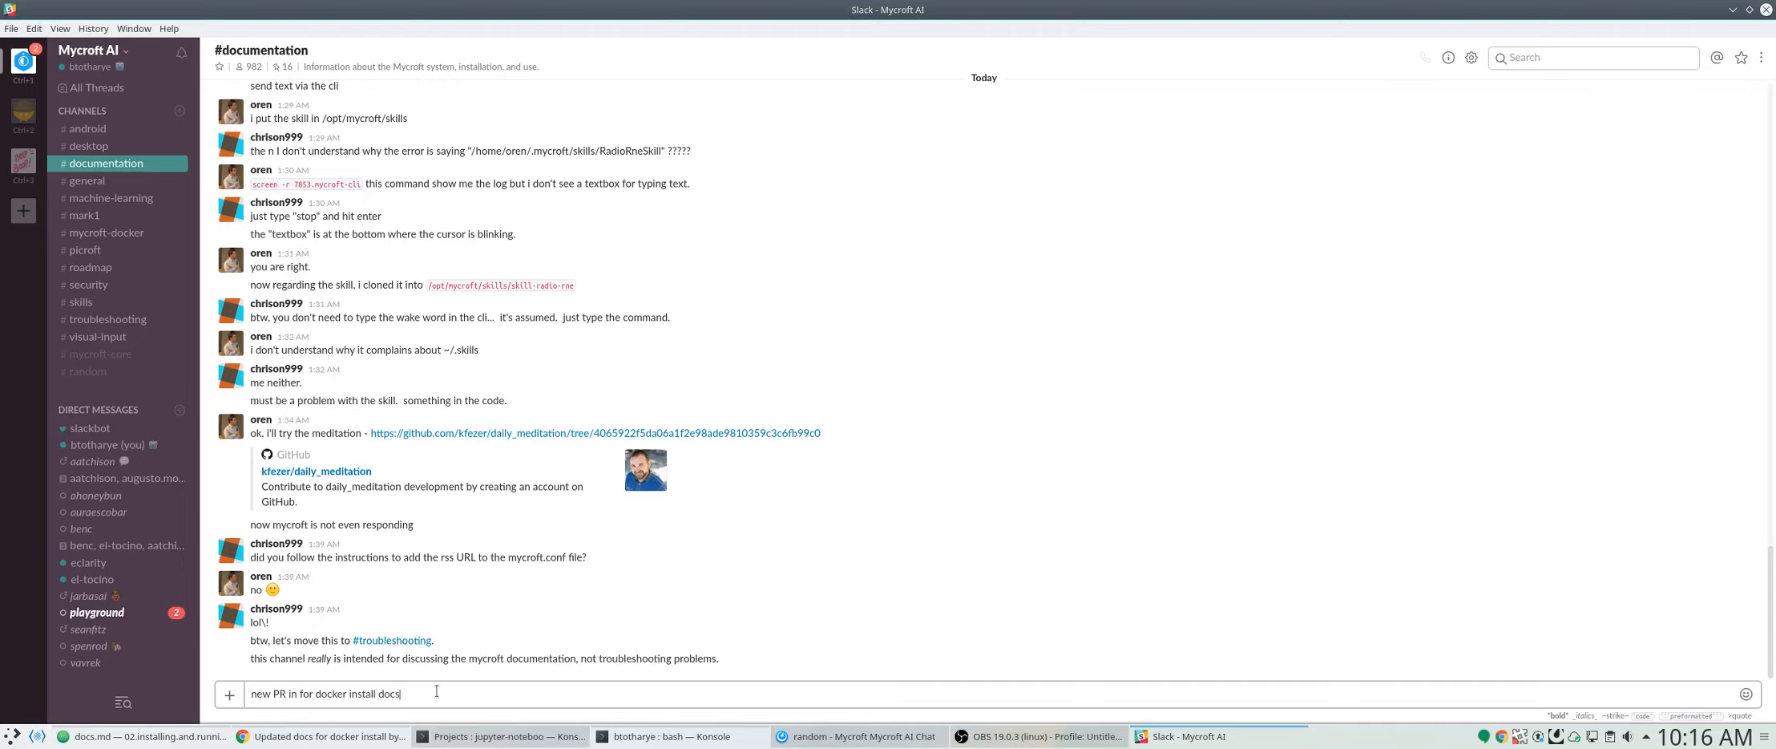
{"action": "type", "text": " can be found here,"}
{"action": "key", "text": "ctrl+v"}
{"action": "key", "text": "Return"}
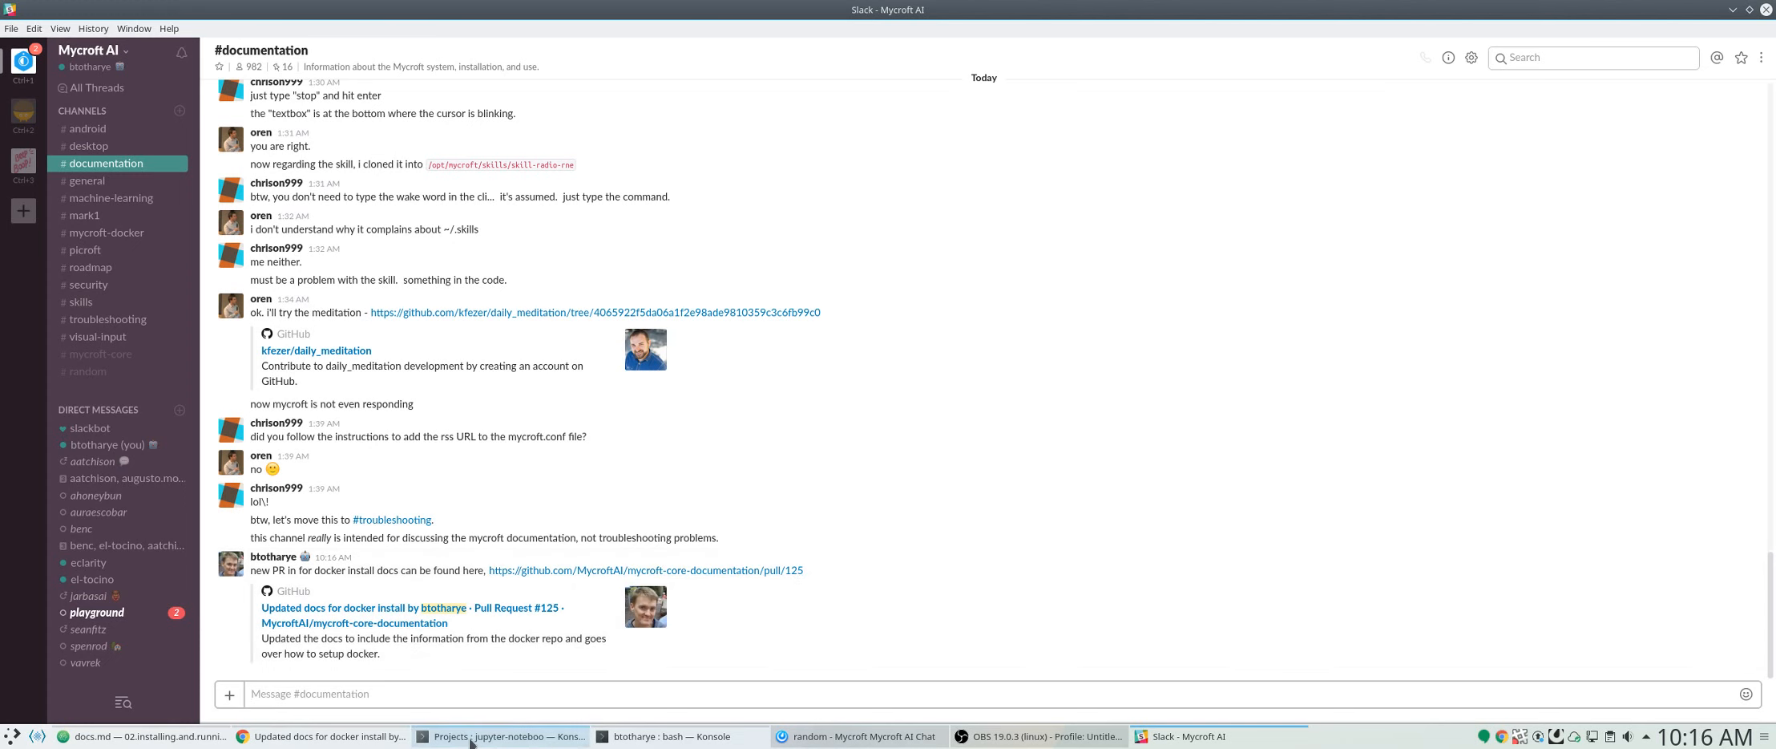
- Switch back to Chrome and view the published Docker Install page before returning to the pull request
{"action": "left_click", "coordinate": [335, 742]}
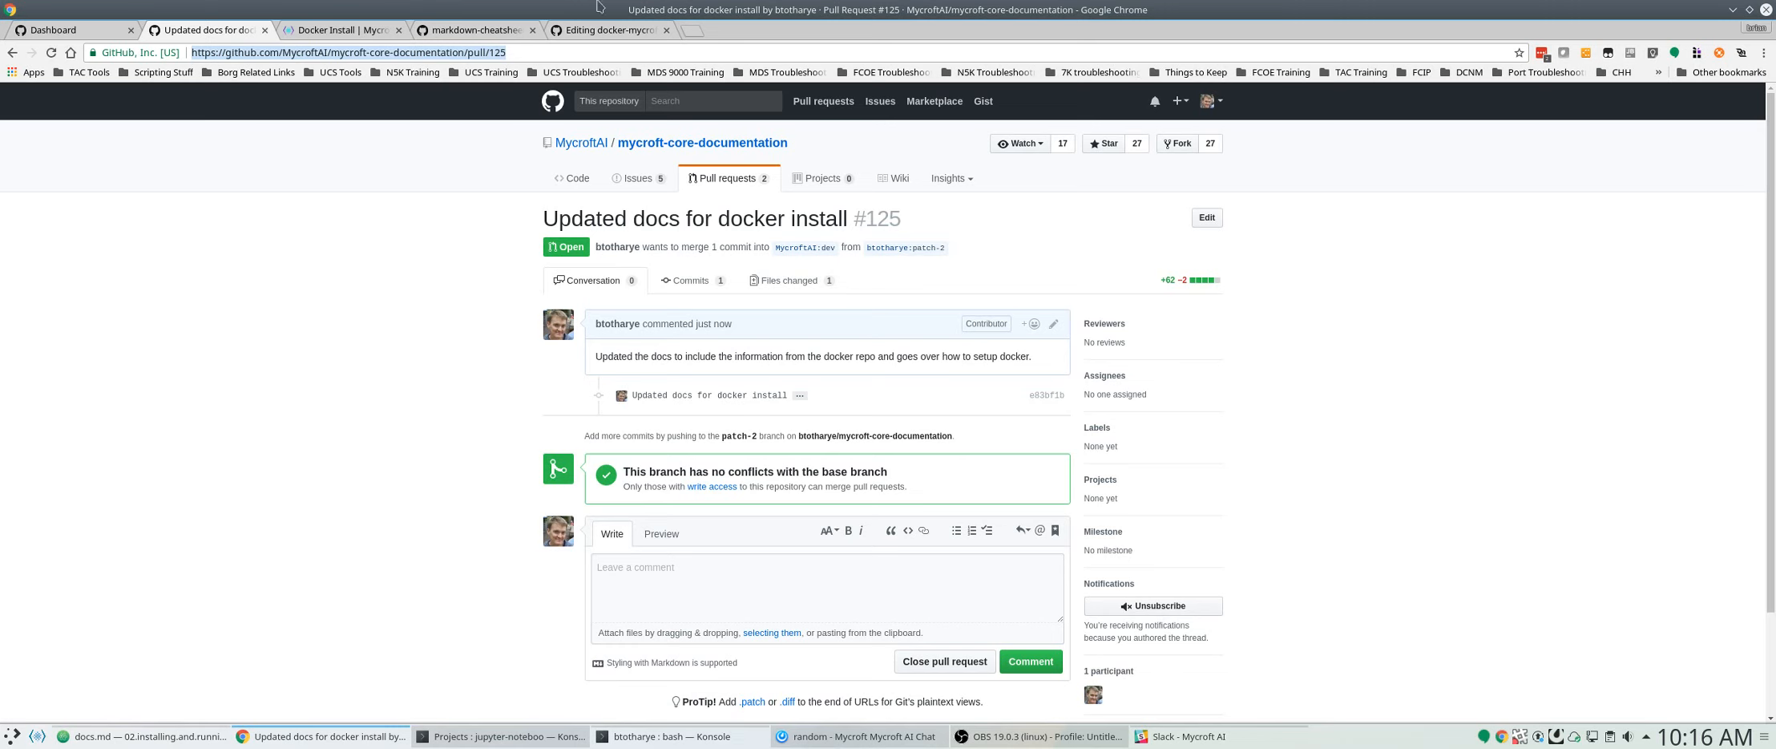
{"action": "left_click", "coordinate": [331, 32]}
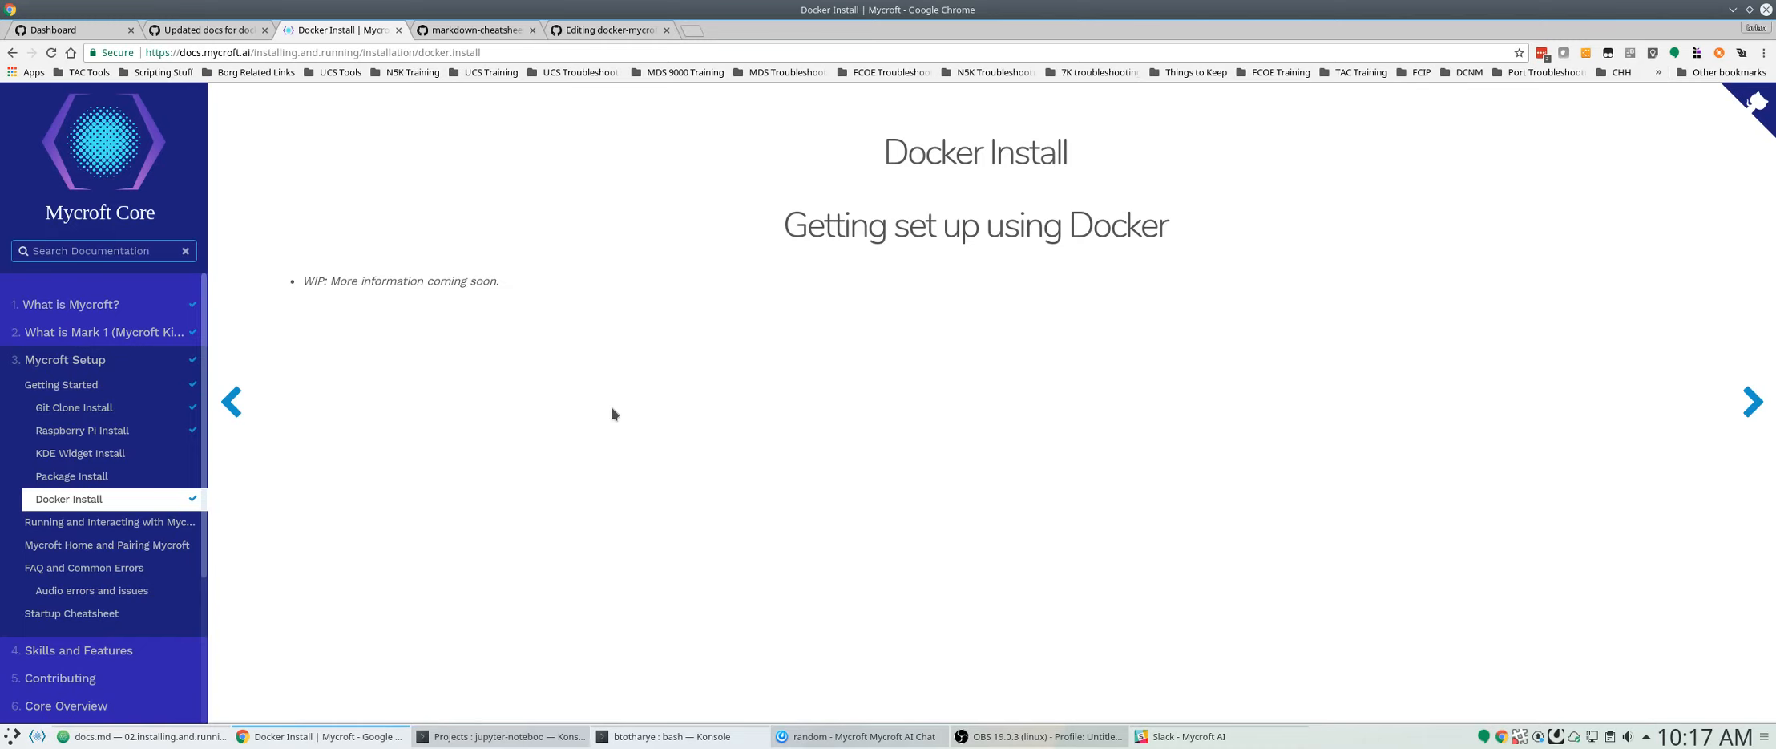
{"action": "key", "text": "ctrl+shift+Tab"}
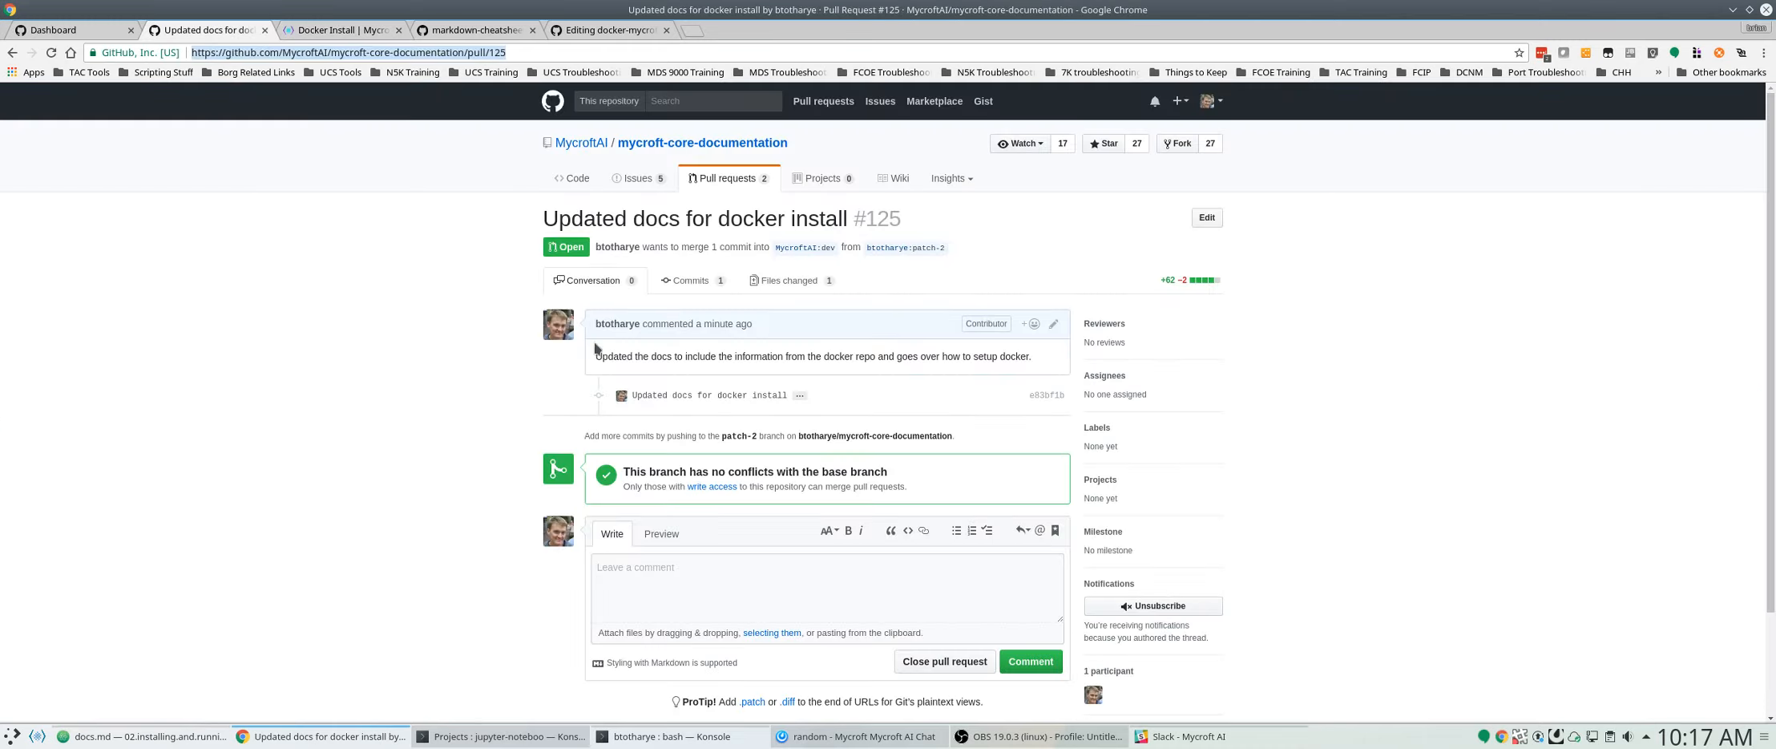
- Open the raw source of docs.md in 01.mycroft-core and examine its title and taxonomy header and the YouTube plugin line
{"action": "left_click", "coordinate": [638, 144]}
{"action": "left_click", "coordinate": [609, 368]}
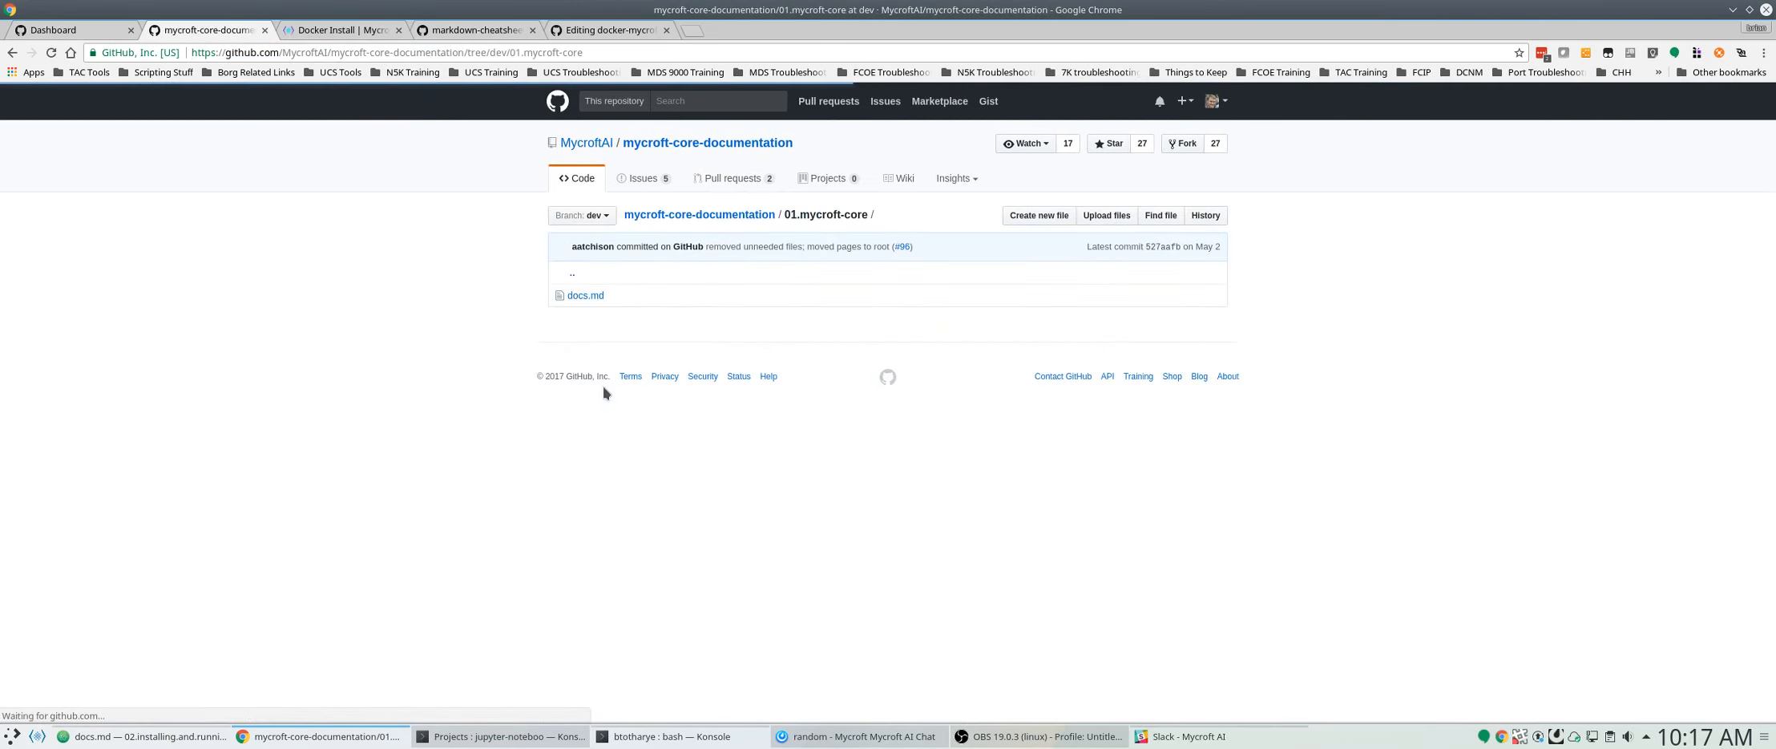
{"action": "left_click", "coordinate": [586, 296]}
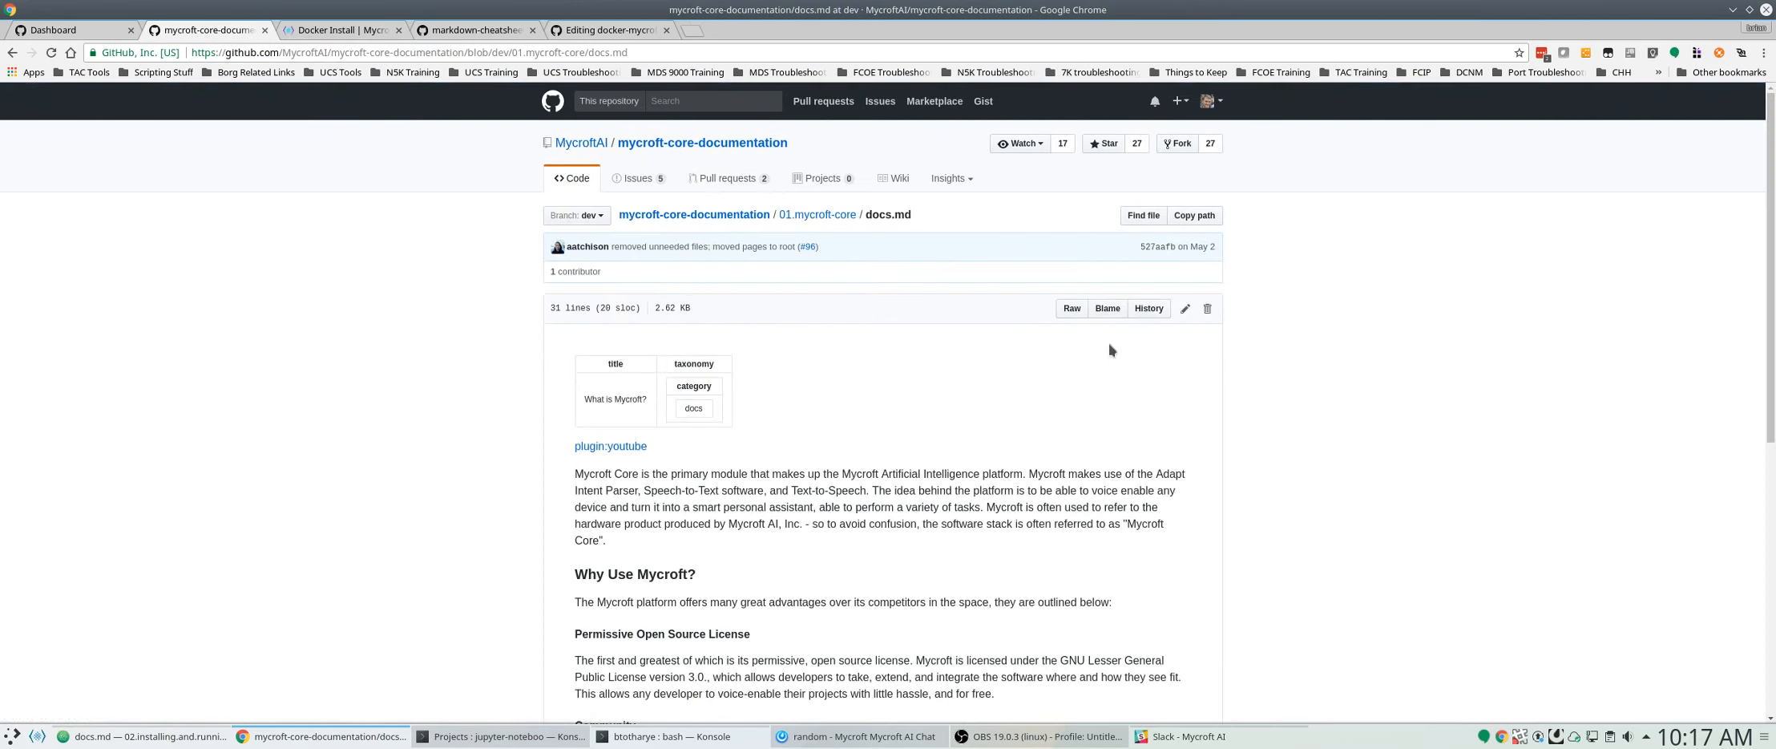
{"action": "left_click", "coordinate": [1067, 315]}
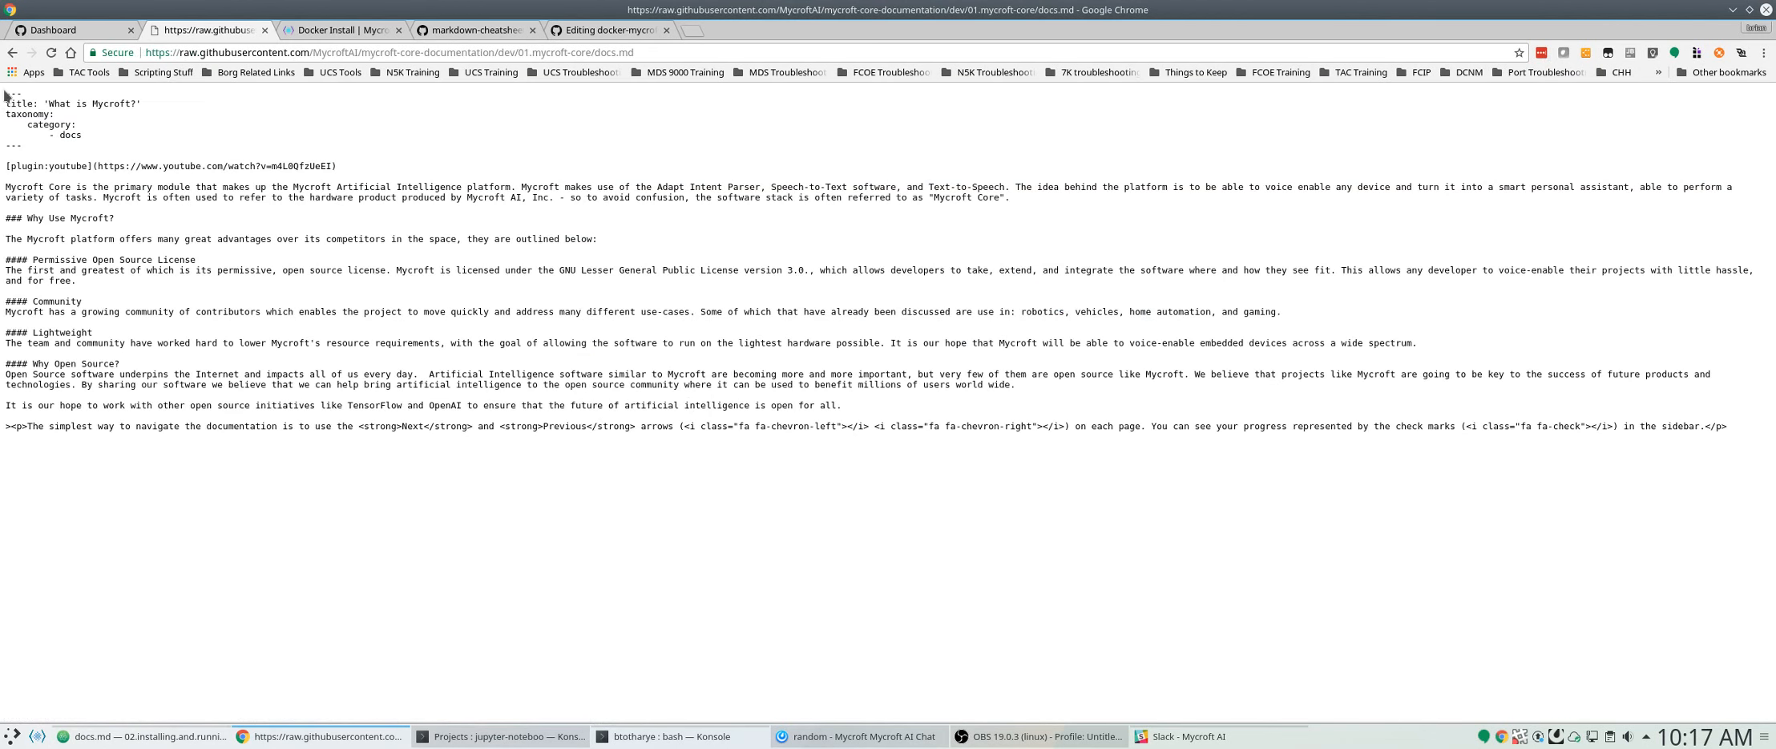
{"action": "left_click_drag", "start_coordinate": [4, 93], "coordinate": [78, 144]}
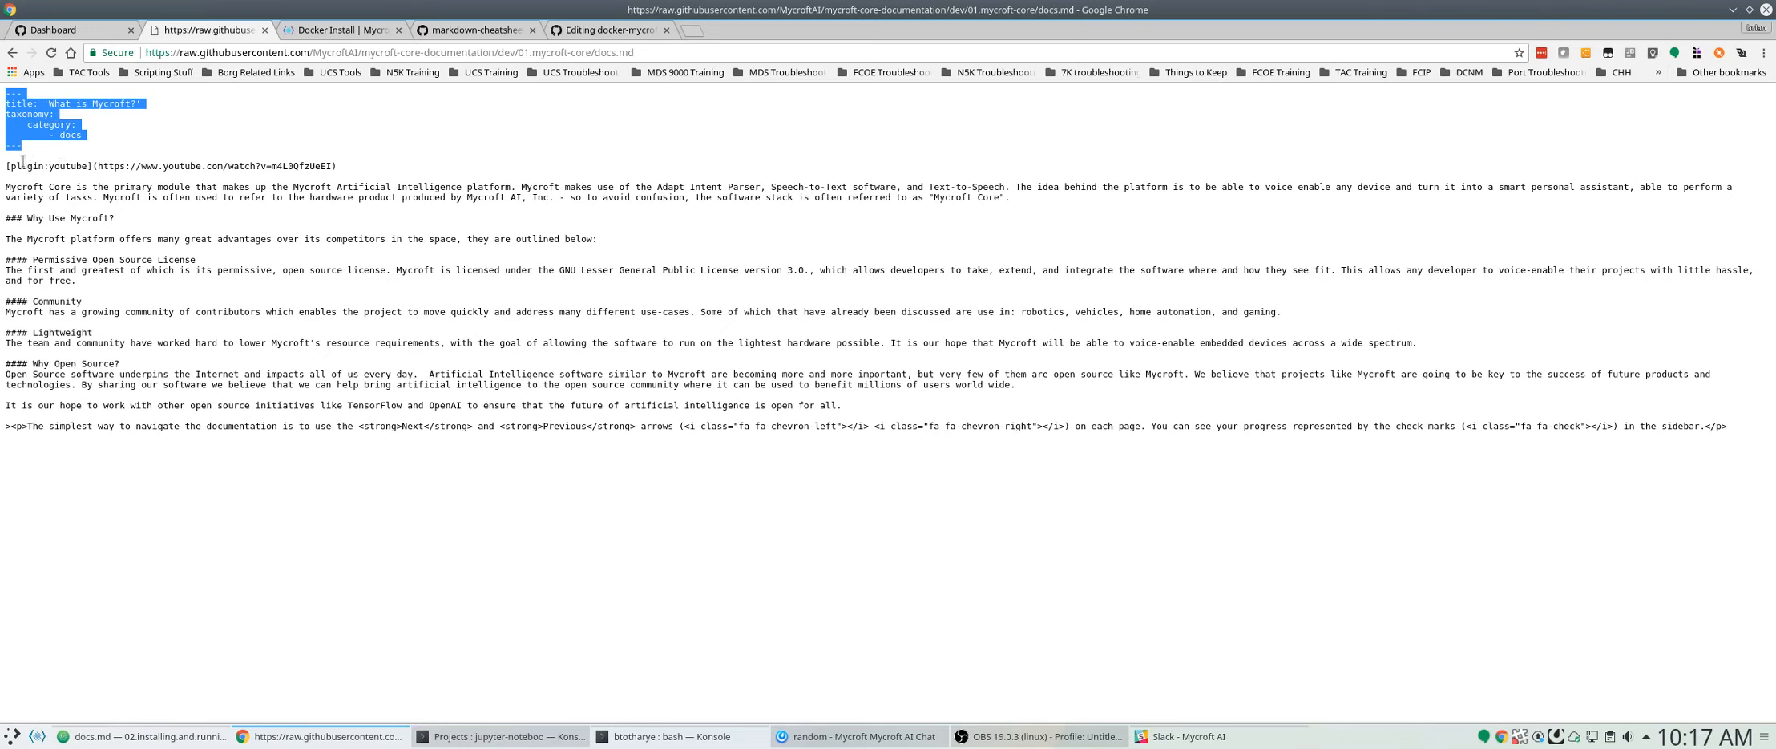
{"action": "left_click_drag", "start_coordinate": [6, 166], "coordinate": [364, 175]}
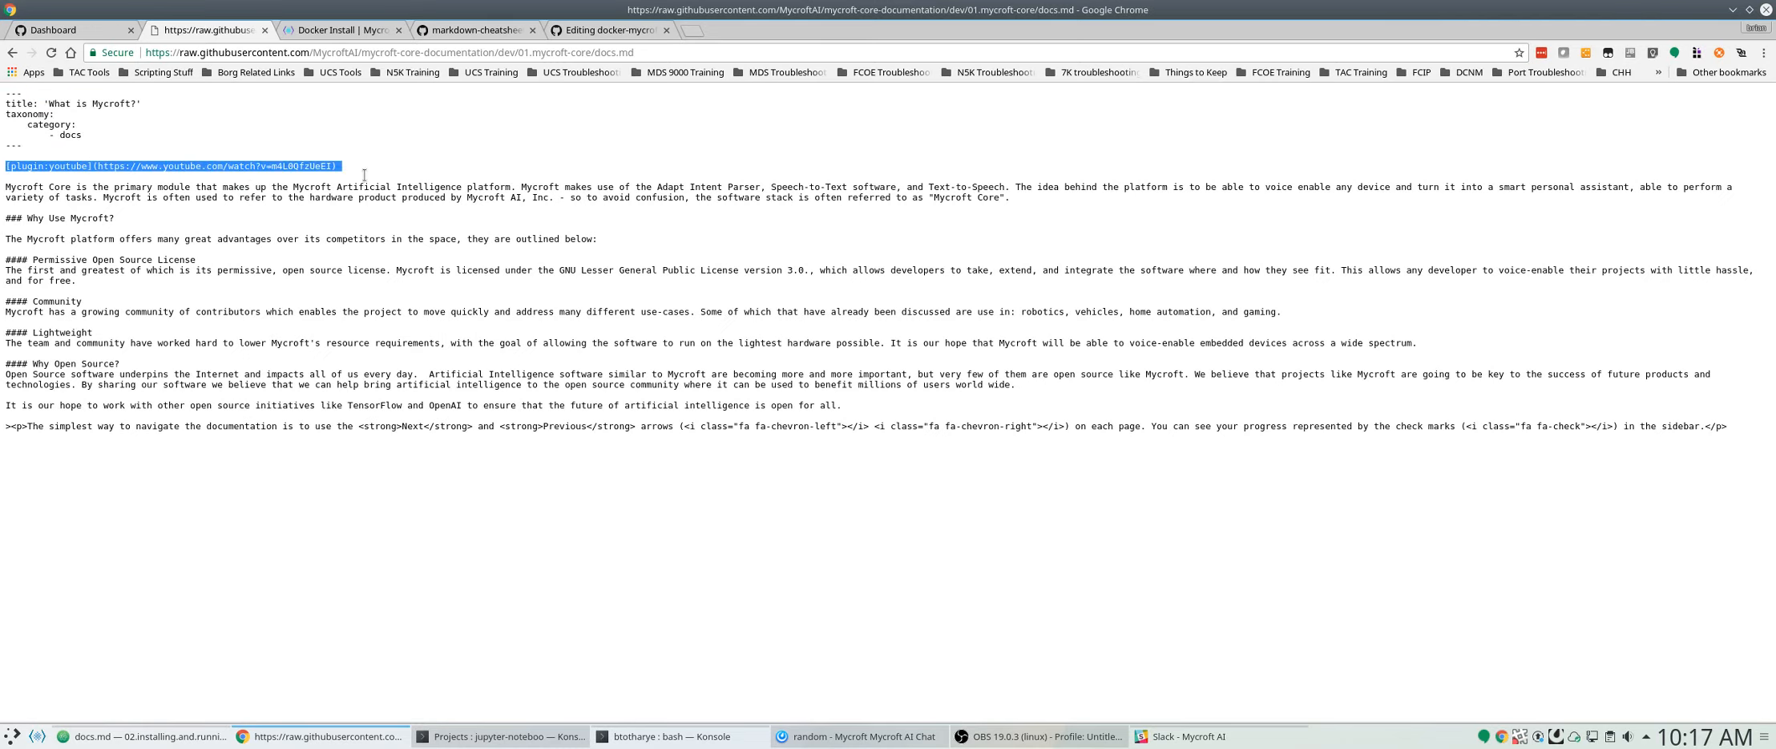
- Open the published What is Mycroft? page of the Mycroft documentation and view the embedded YouTube video beneath its title
{"action": "left_click", "coordinate": [340, 30]}
{"action": "left_click", "coordinate": [73, 305]}
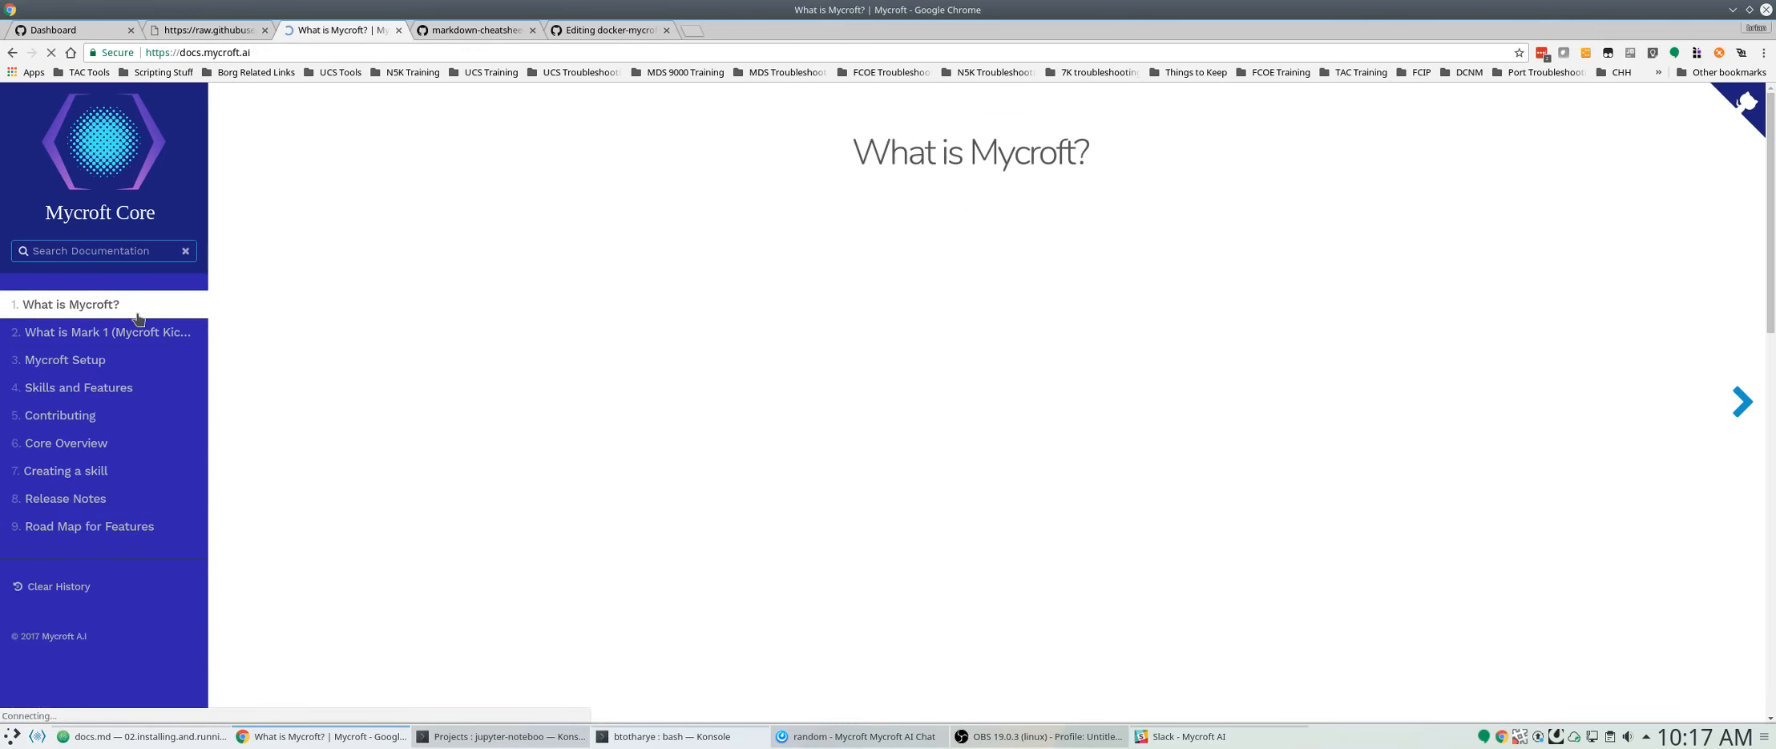
{"action": "scroll", "coordinate": [751, 393], "scroll_direction": "down", "scroll_amount": 4}
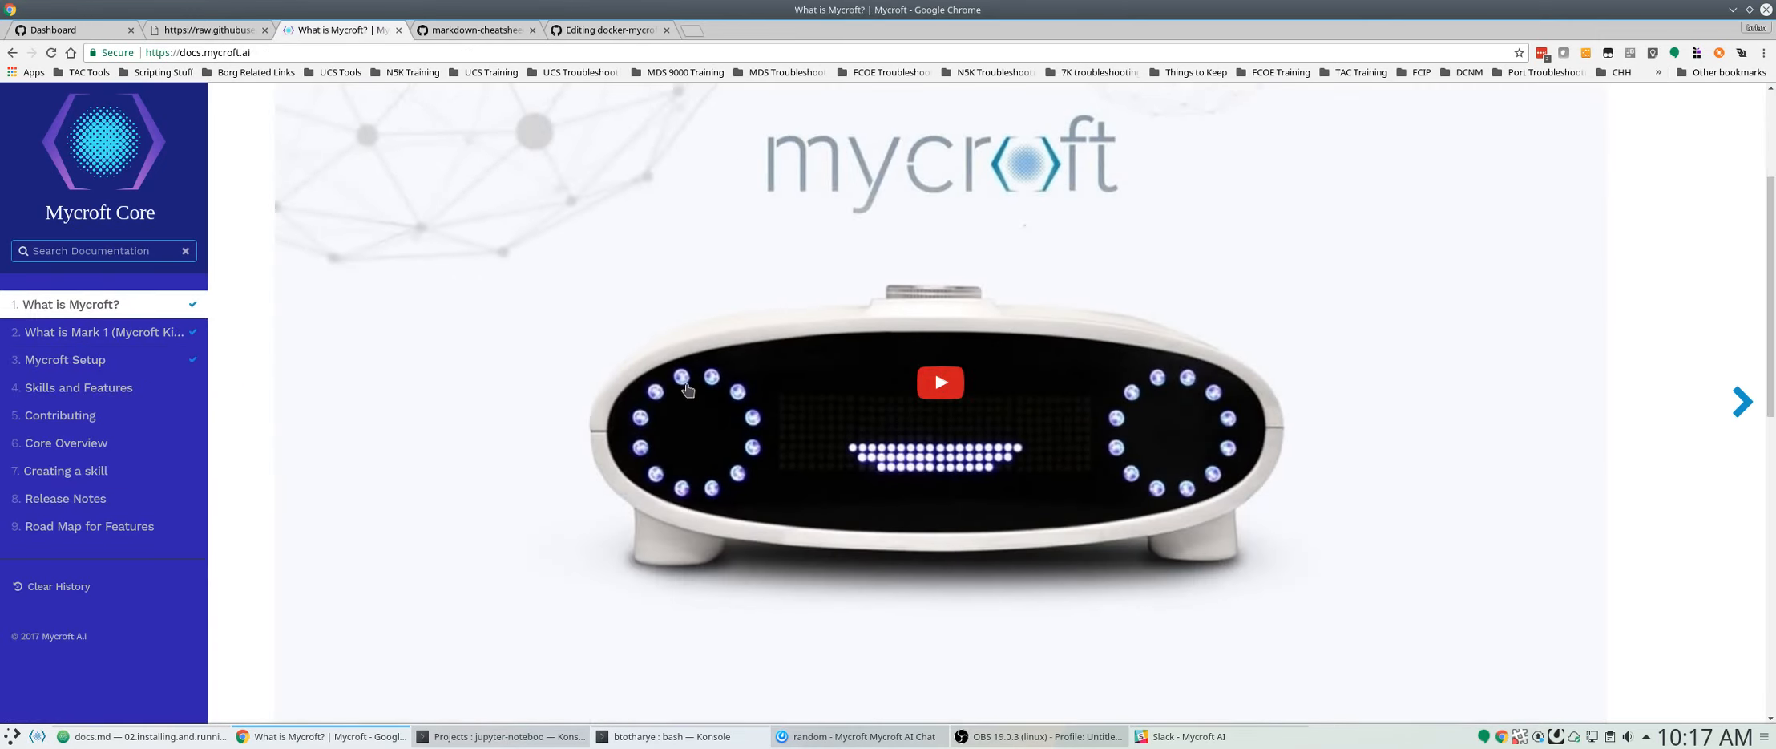
- Examine the ### and #### heading markup in the raw docs.md and compare it with the rendered headings on the What is Mycroft? page
{"action": "left_click", "coordinate": [210, 29]}
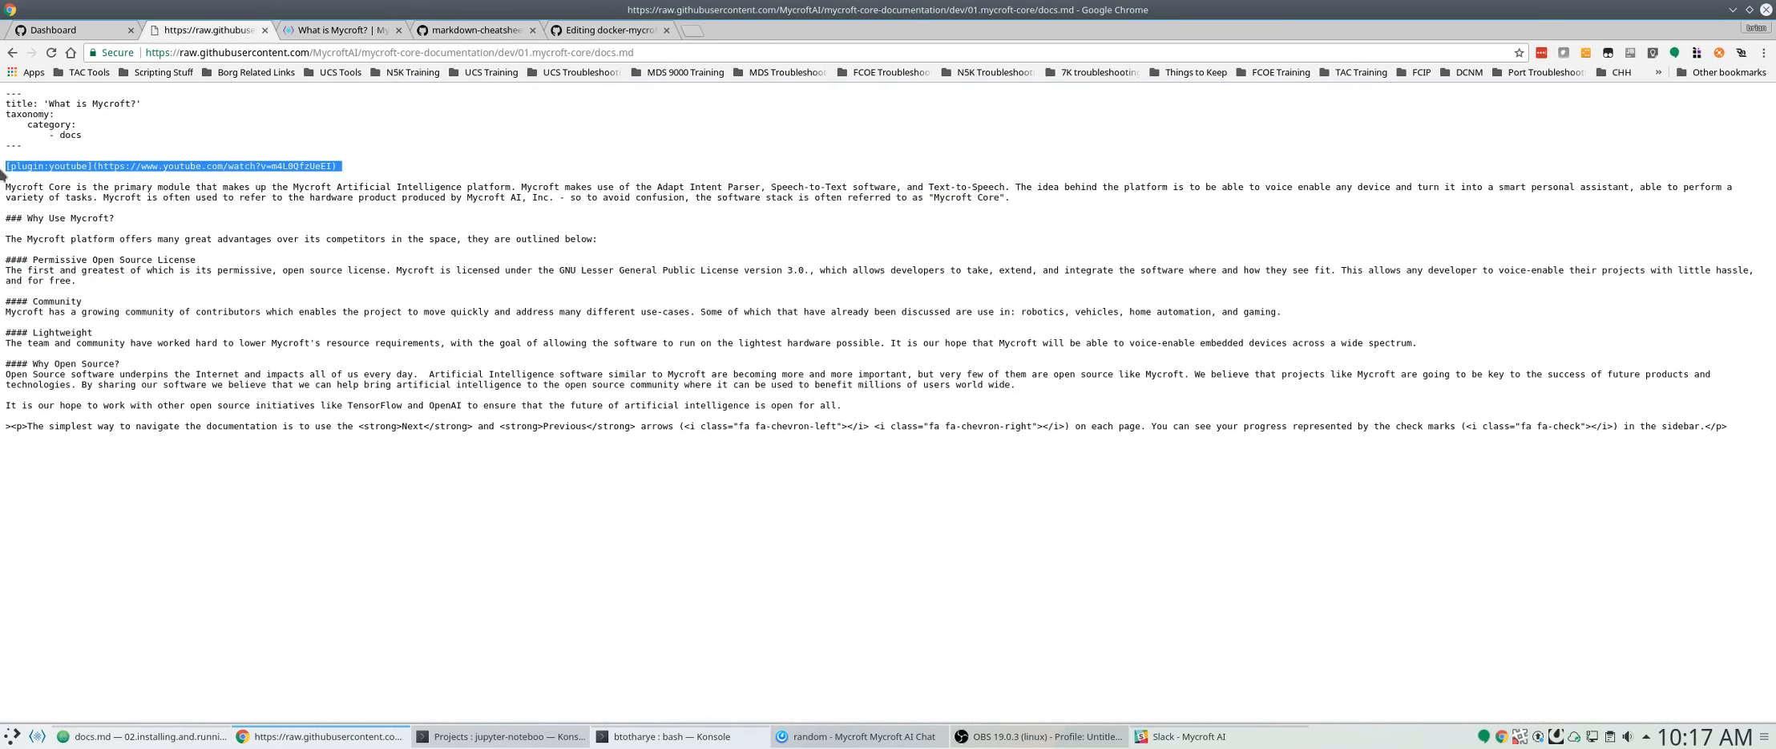
{"action": "double_click", "coordinate": [24, 218]}
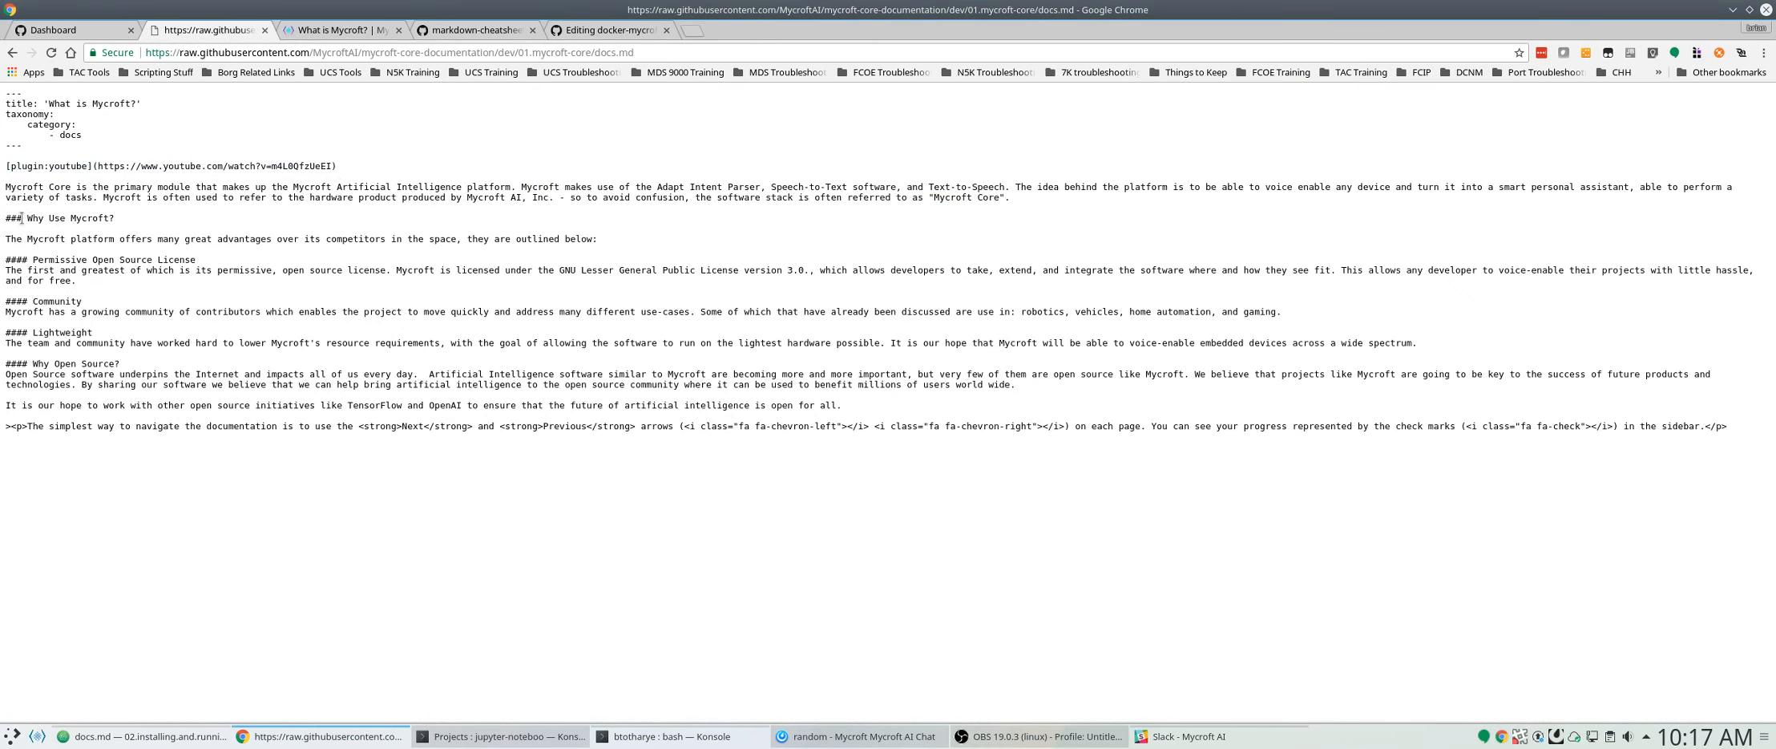
{"action": "double_click", "coordinate": [30, 269]}
{"action": "left_click", "coordinate": [307, 31]}
{"action": "scroll", "coordinate": [425, 417], "scroll_direction": "down", "scroll_amount": 4}
{"action": "scroll", "coordinate": [446, 433], "scroll_direction": "down", "scroll_amount": 3}
{"action": "scroll", "coordinate": [386, 449], "scroll_direction": "down", "scroll_amount": 2}
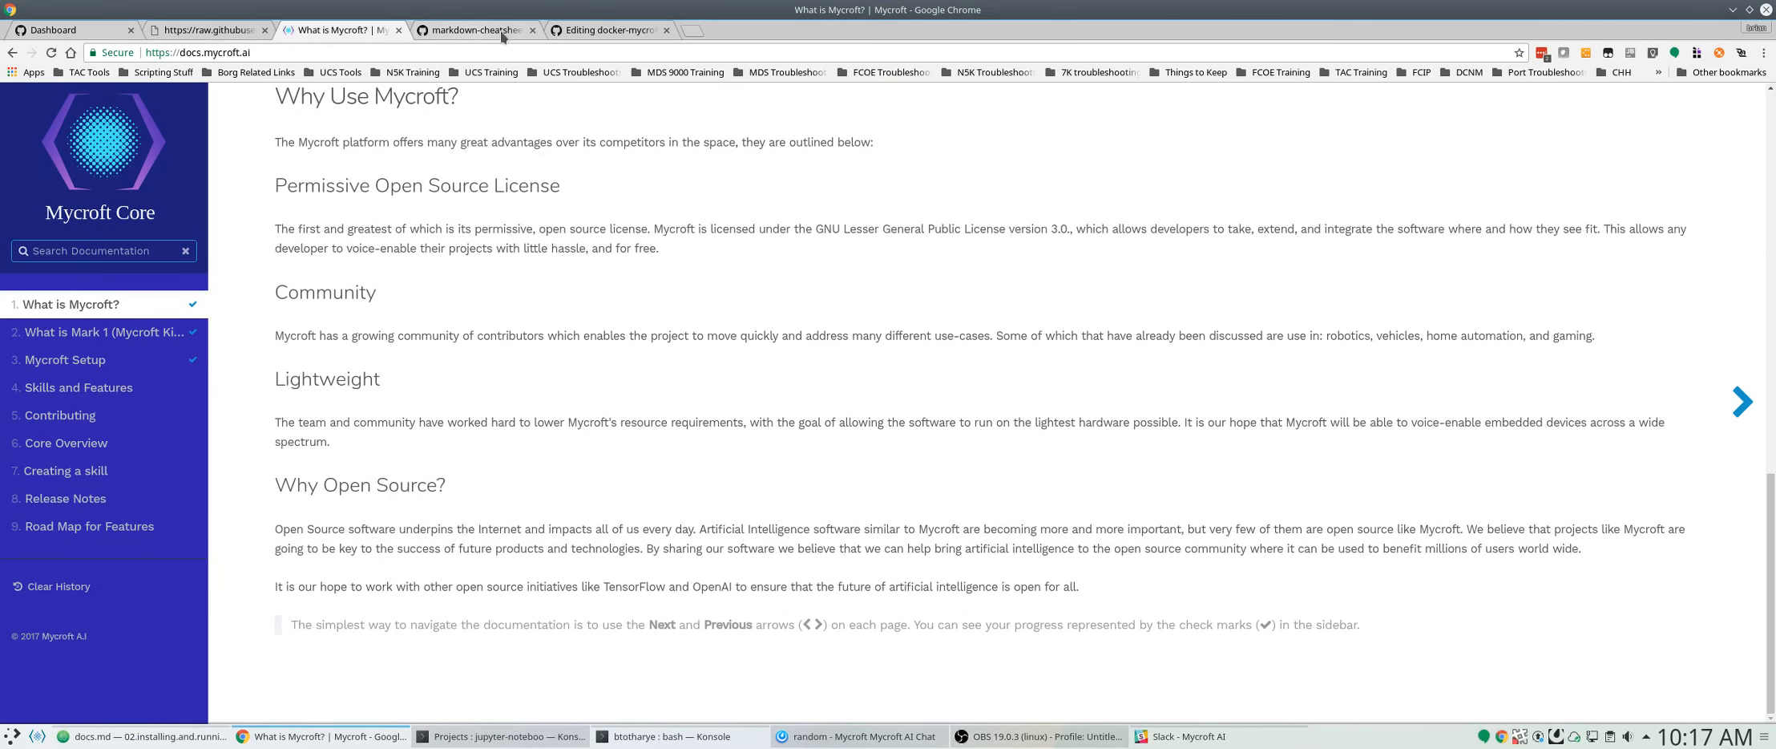
- Review the published What is Mycroft? page from its Why Use Mycroft? sections back up to the title and video
{"action": "left_click", "coordinate": [245, 32]}
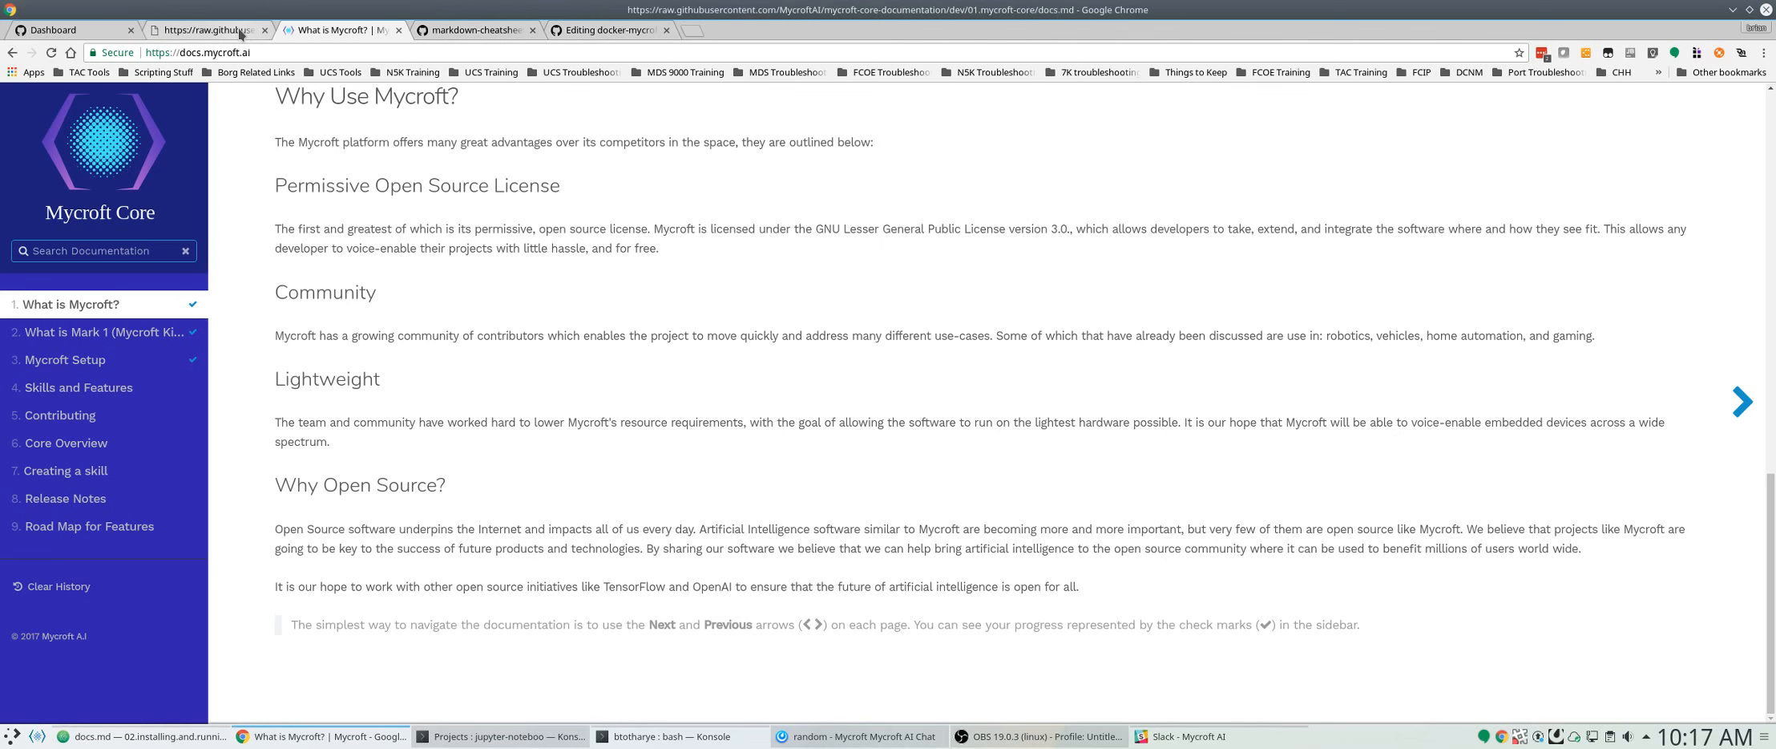
{"action": "left_click", "coordinate": [352, 30]}
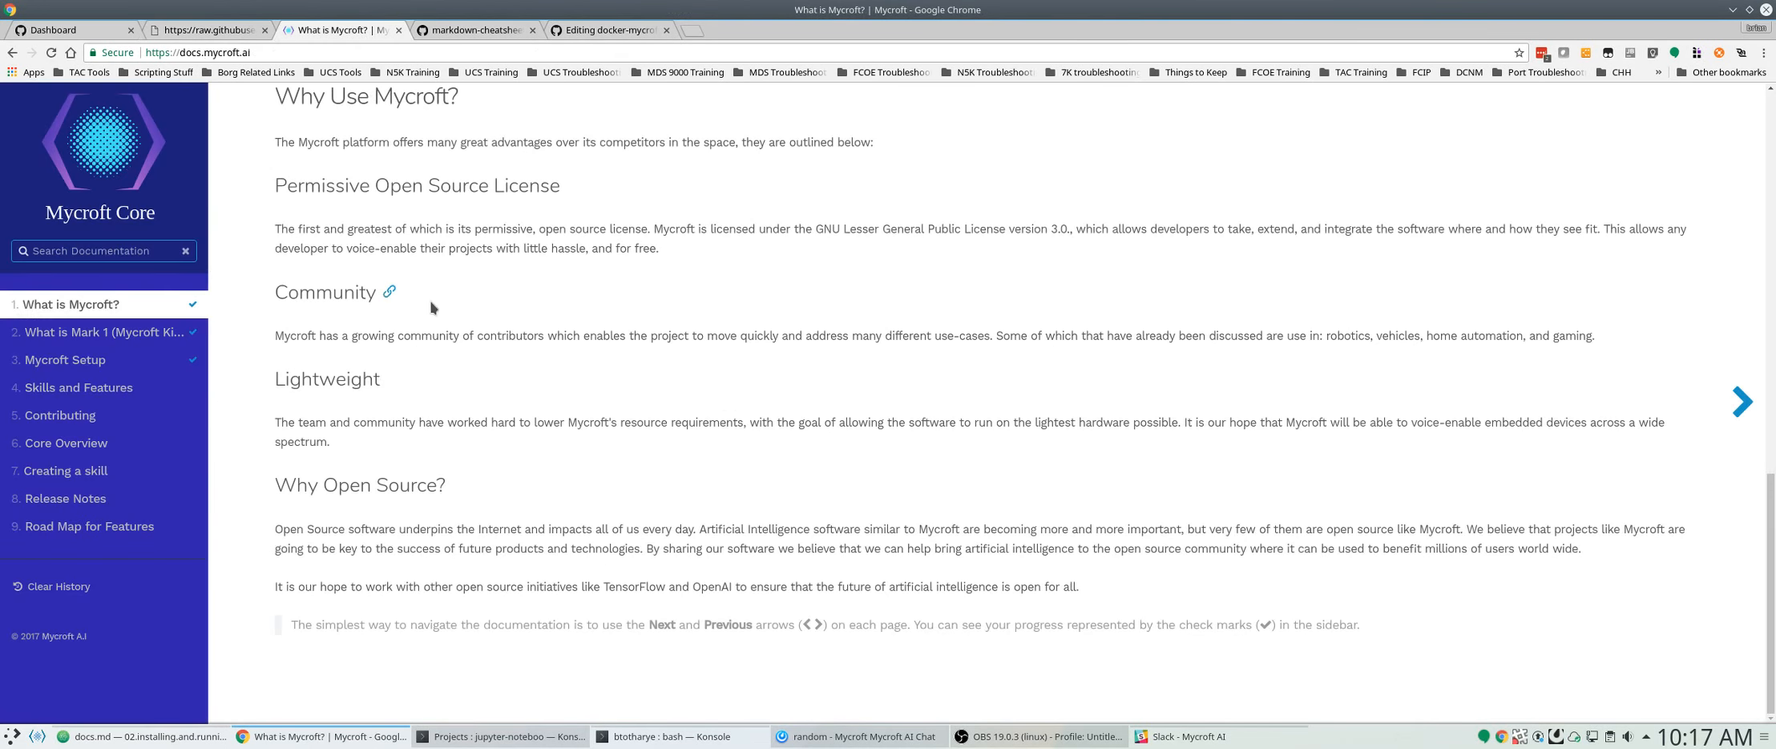
{"action": "scroll", "coordinate": [559, 399], "scroll_direction": "up", "scroll_amount": 10}
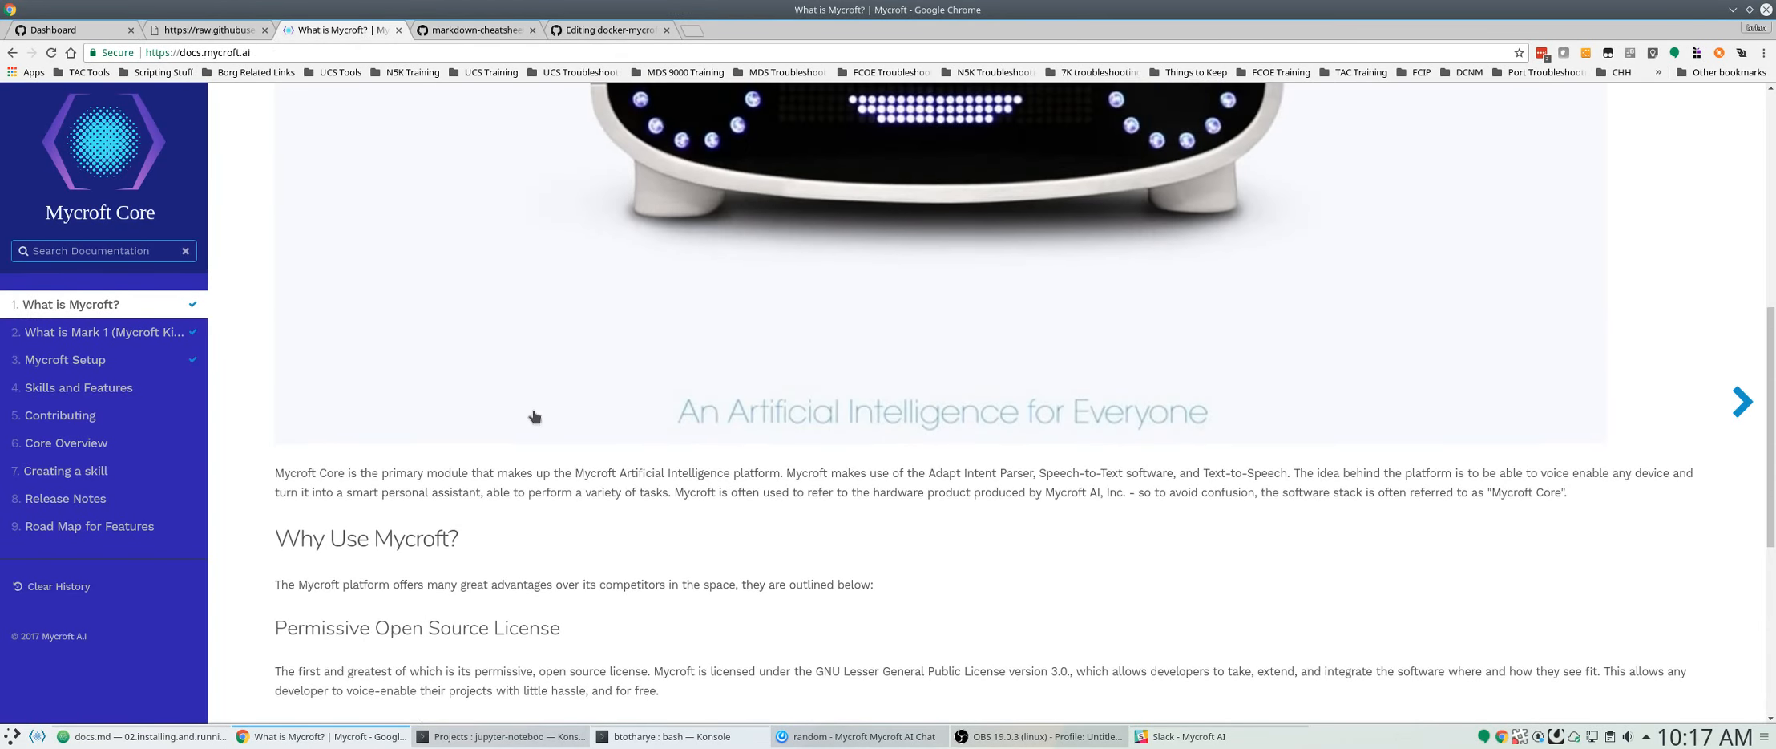
{"action": "scroll", "coordinate": [559, 397], "scroll_direction": "up", "scroll_amount": 4}
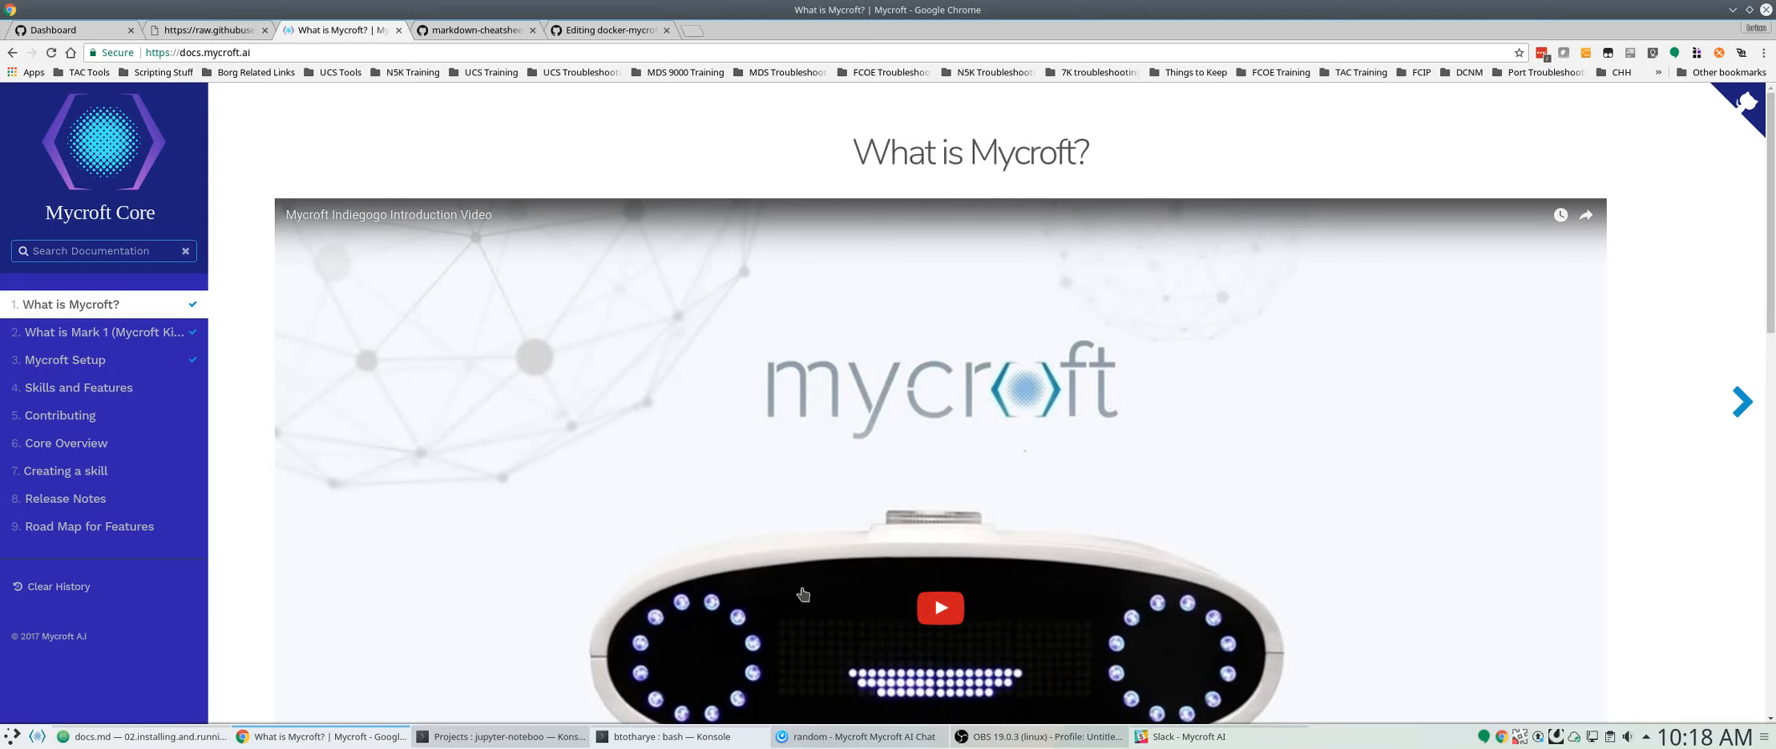
{"action": "mouse_move", "coordinate": [1084, 741]}
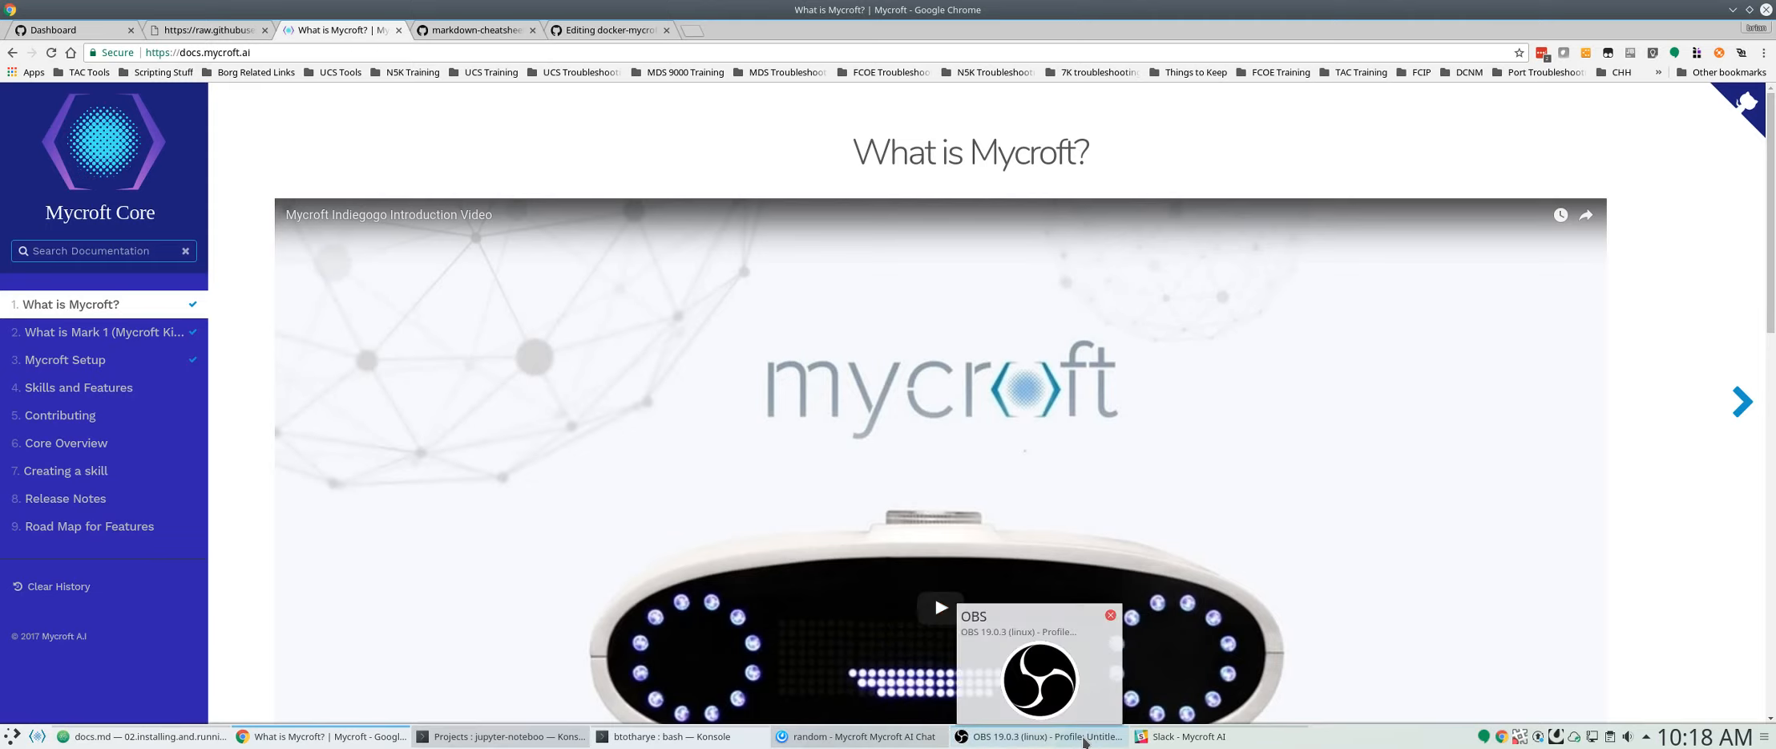
{"action": "left_click", "coordinate": [1084, 738]}
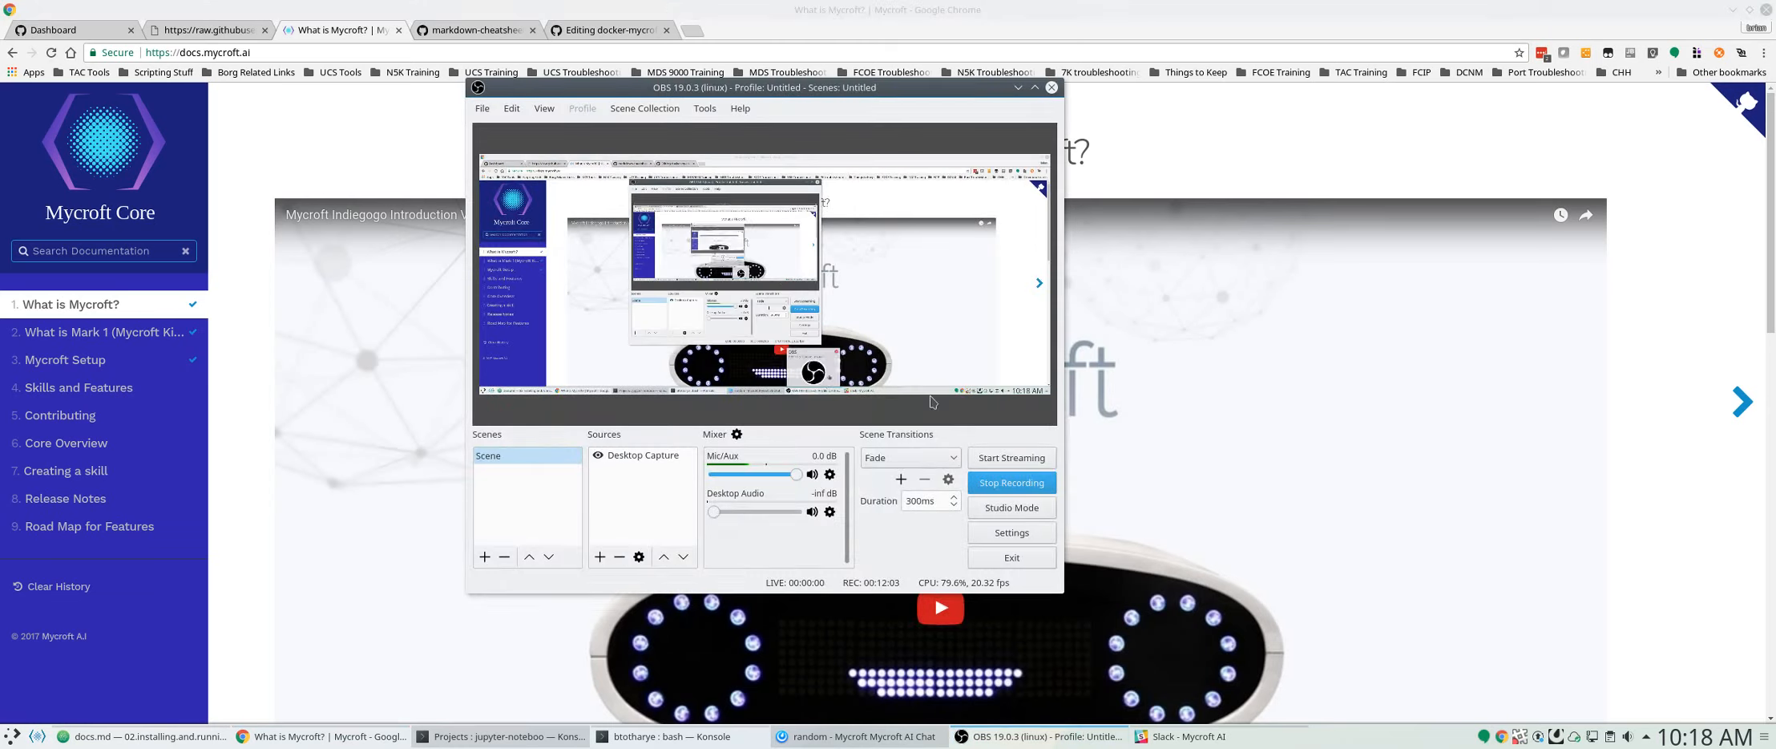